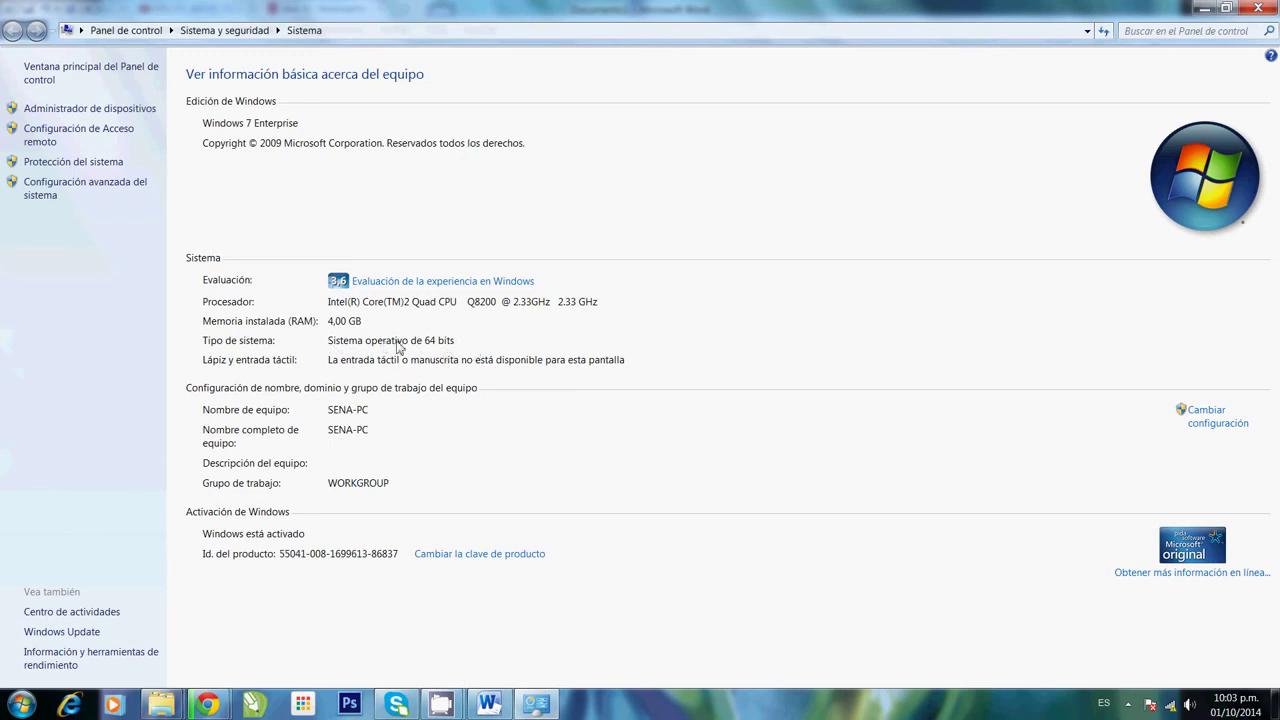
Step: Compare the system type in the System window with the operating system instructions in the Word document
key("alt+Tab")
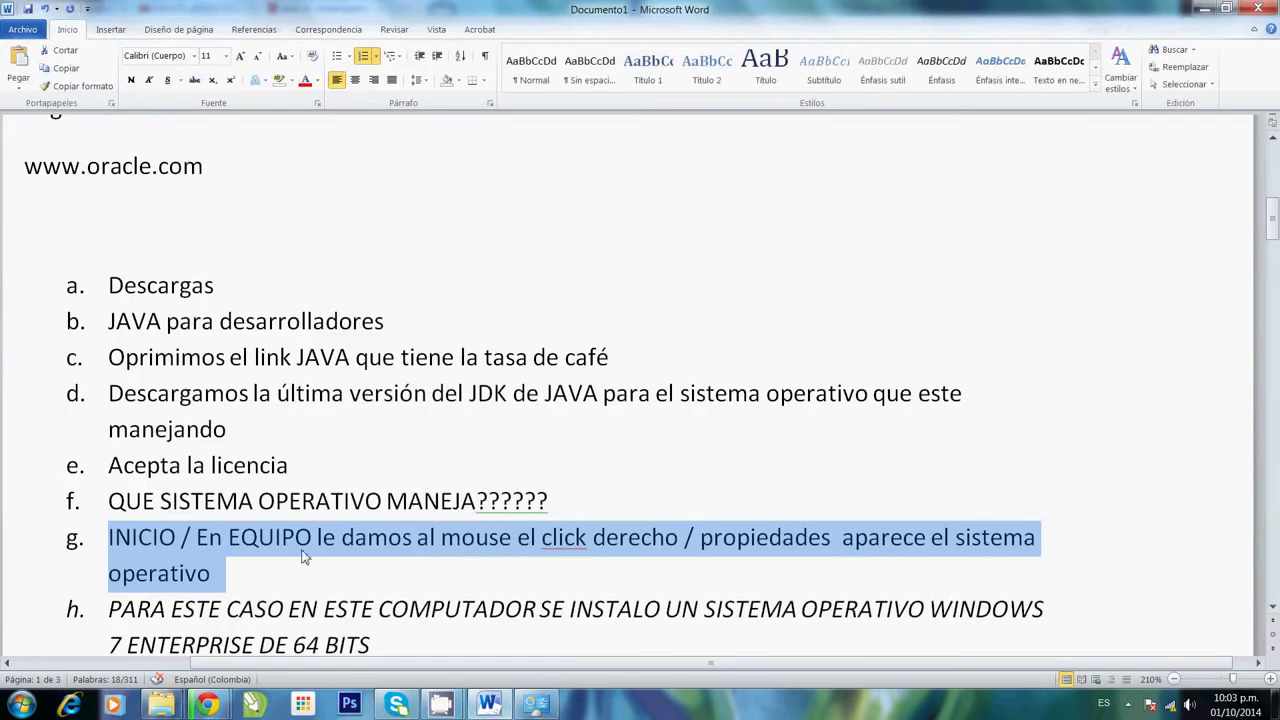
key("alt+Tab")
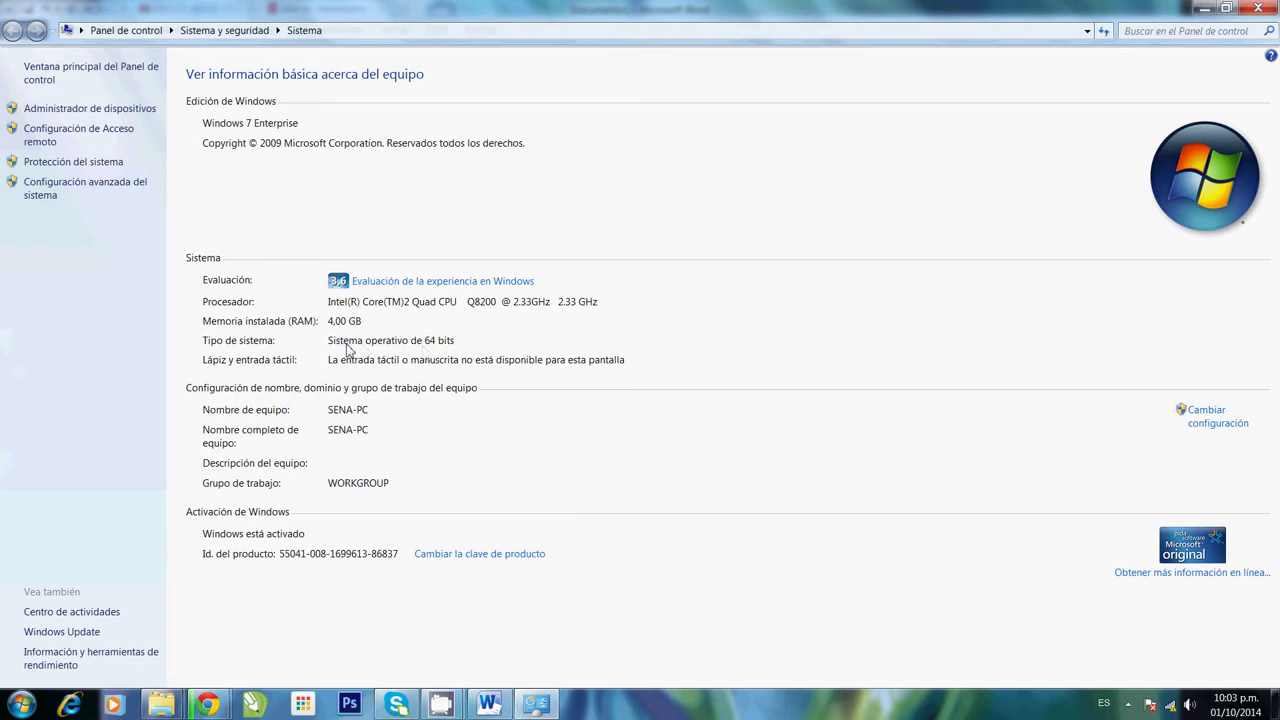
key("alt+Tab")
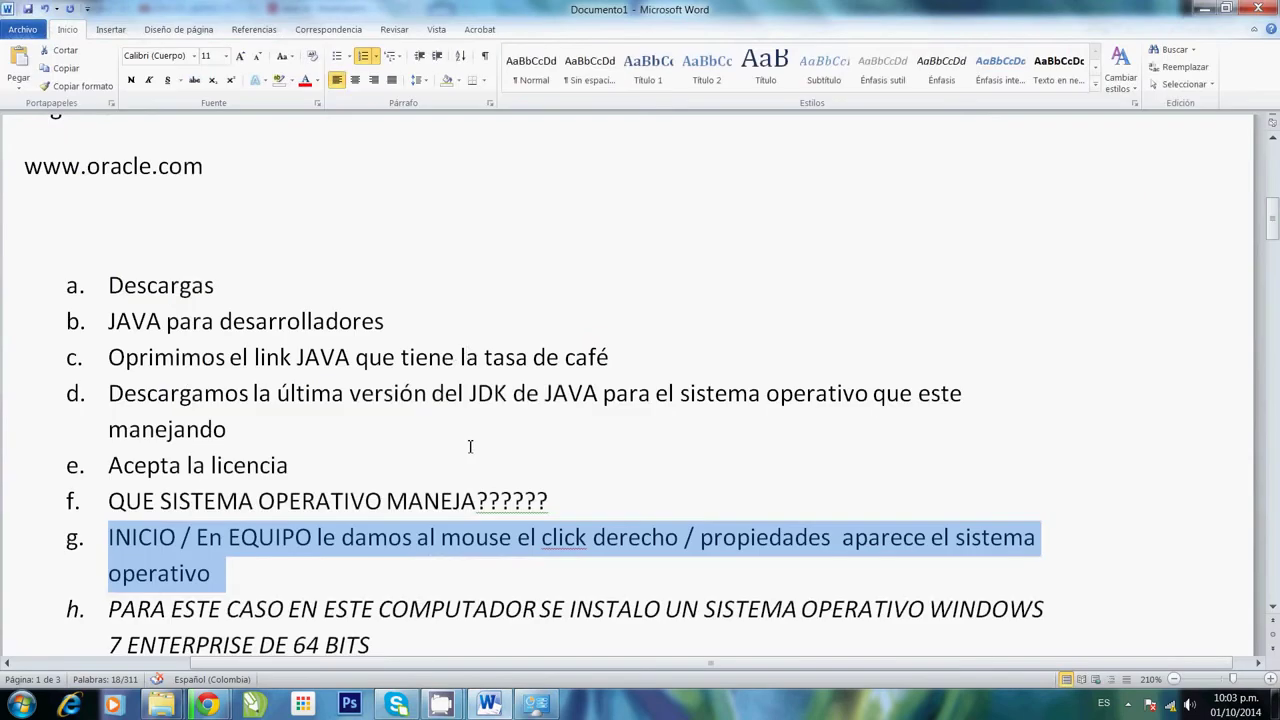
Step: Switch to Chrome and request the Windows x64 installer jdk-8u20-windows-x64.exe from the Java SE Development Kit 8u20 table
key("alt+Tab")
key("alt+Tab")
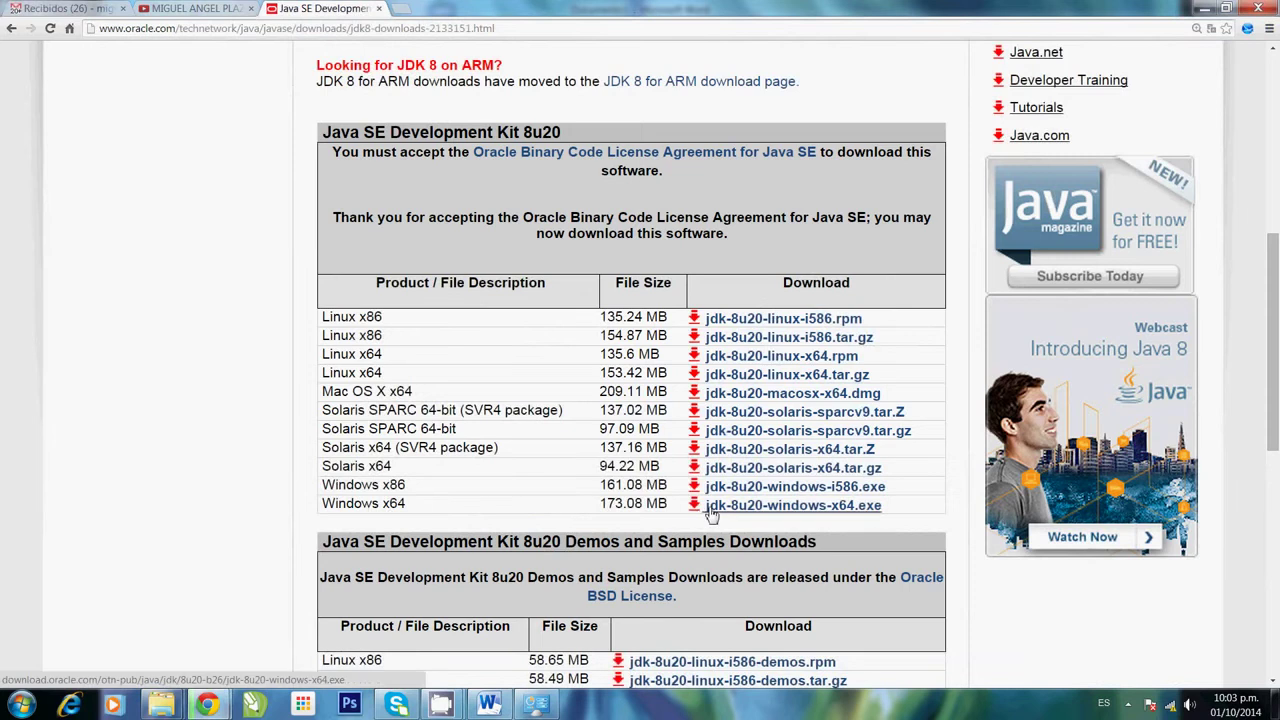
left_click(848, 508)
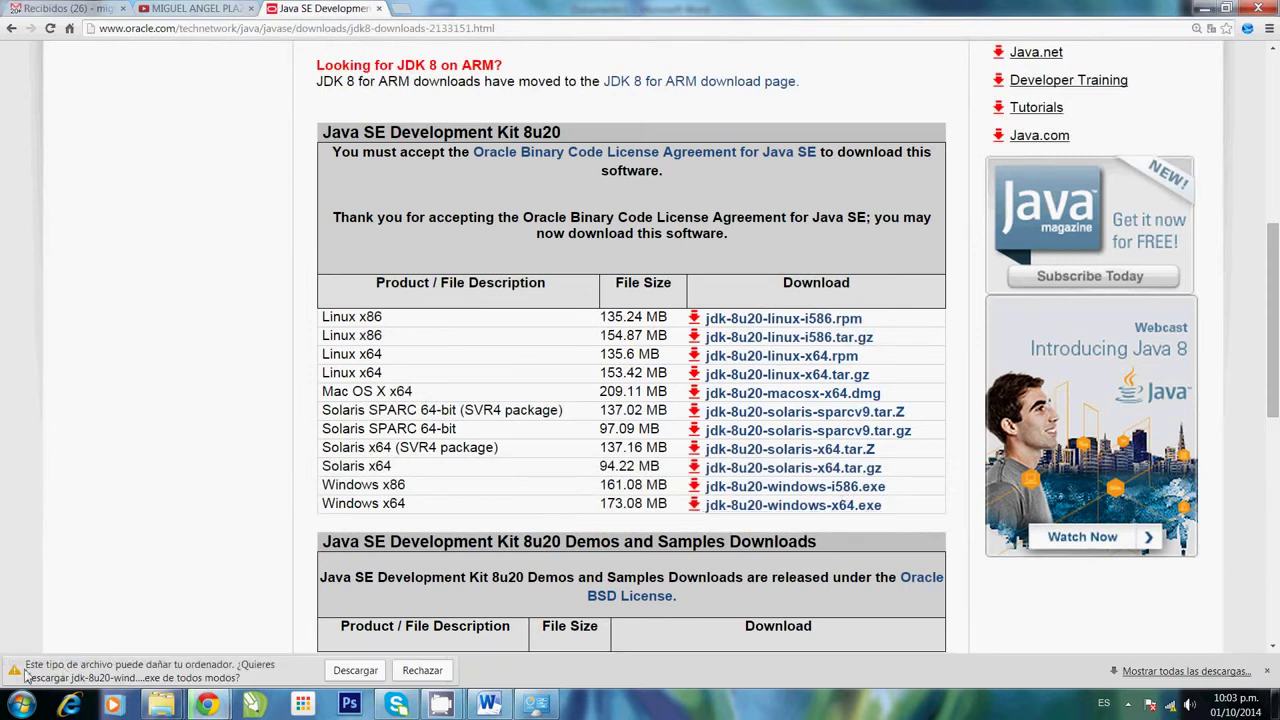
Step: Highlight item h about Windows 7 Enterprise 64-bit in the Word document, and accept the pending JDK download in Chrome
key("alt+Tab")
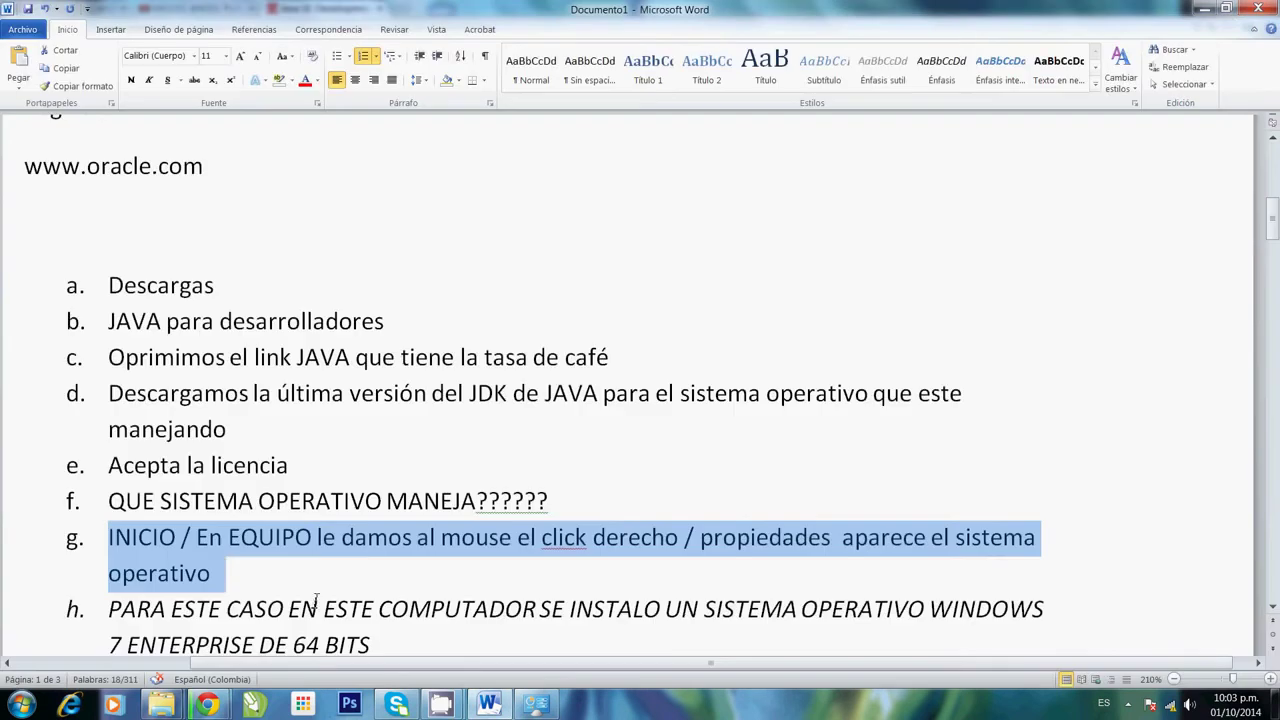
scroll(316, 600, "down", 1)
left_click_drag(376, 562, 164, 530)
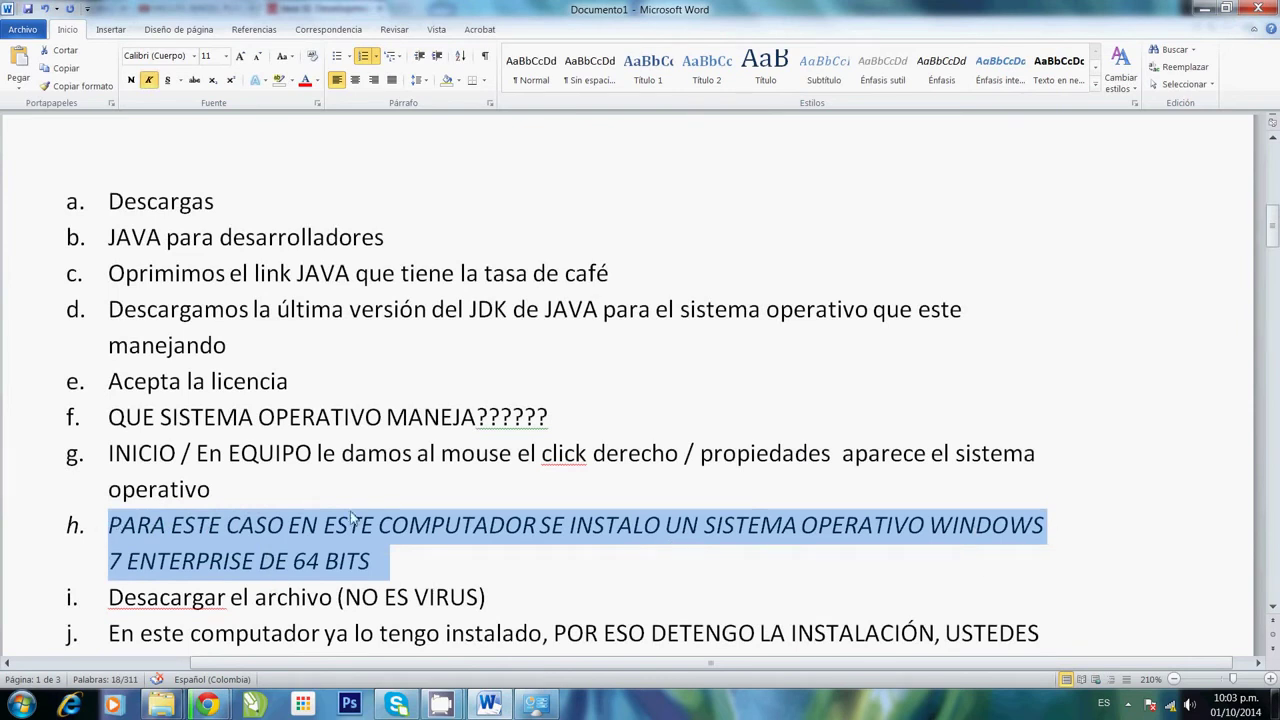
key("alt+Tab")
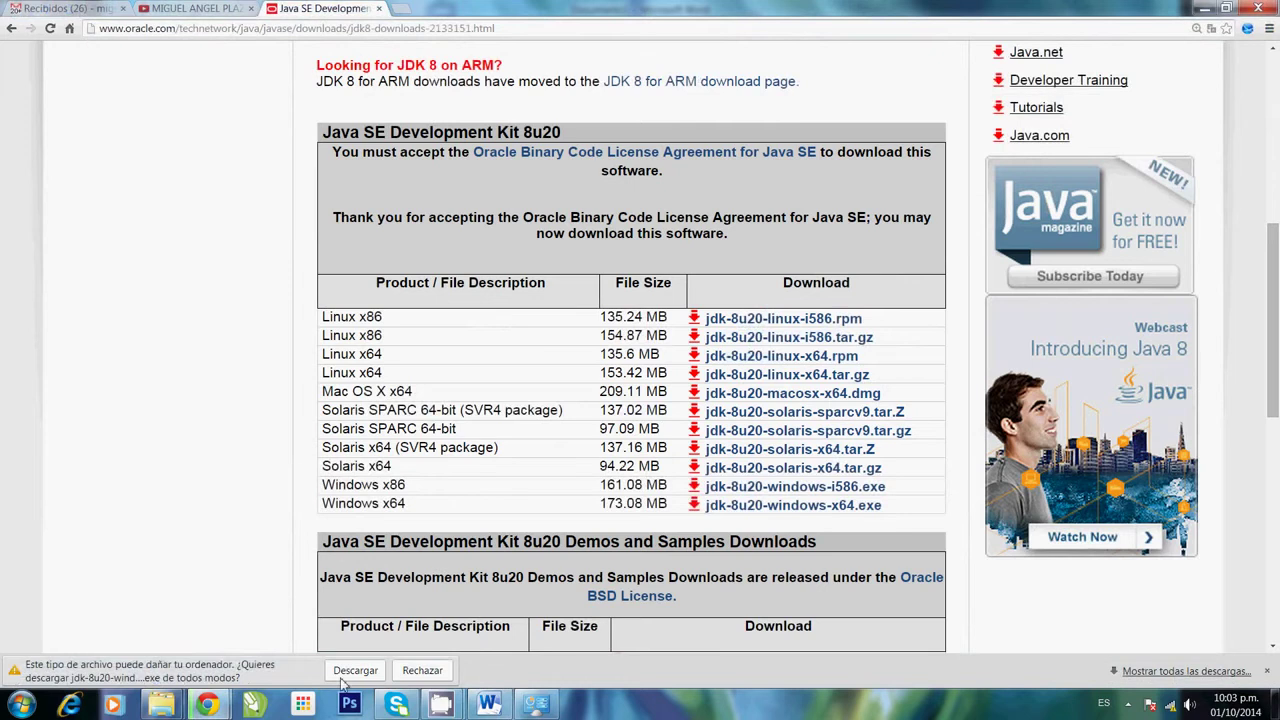
left_click(350, 672)
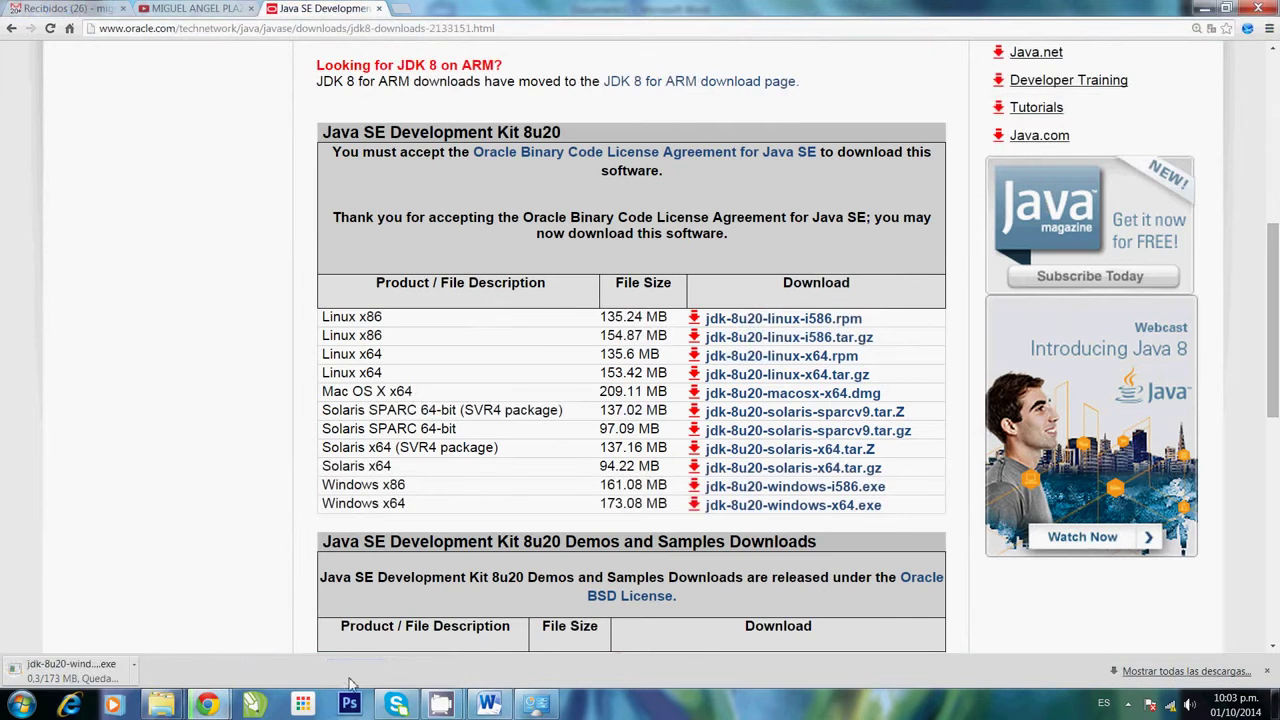
Step: Minimize the open windows down to the desktop
left_click(1203, 8)
left_click(1204, 7)
left_click(1204, 10)
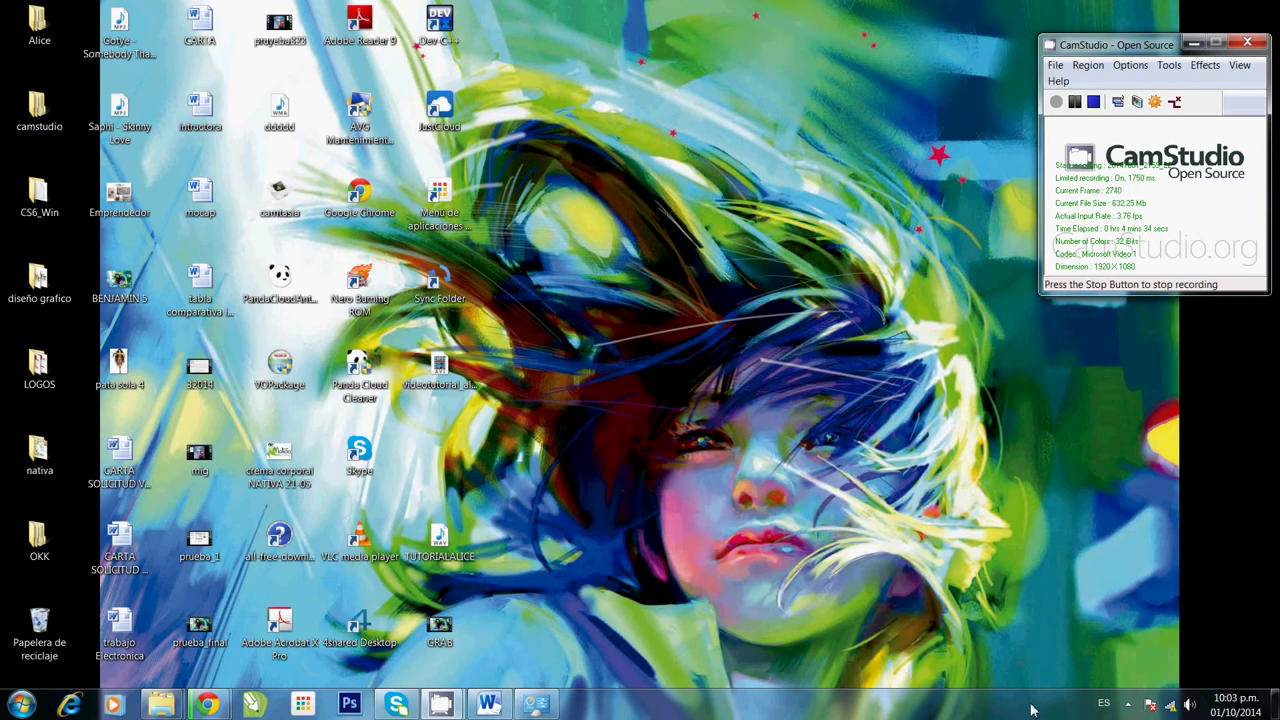
Step: Return to the Word document and highlight item h about the Windows 7 Enterprise 64-bit operating system
key("alt+Tab")
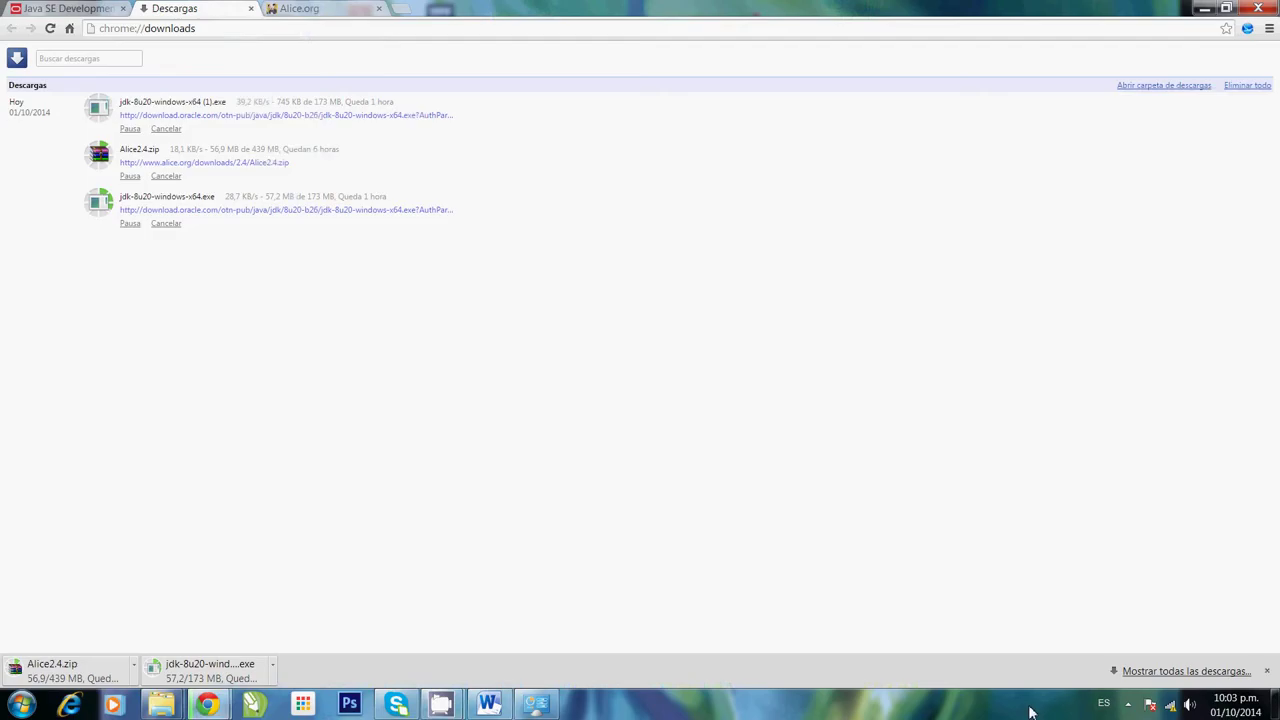
key("alt+Tab")
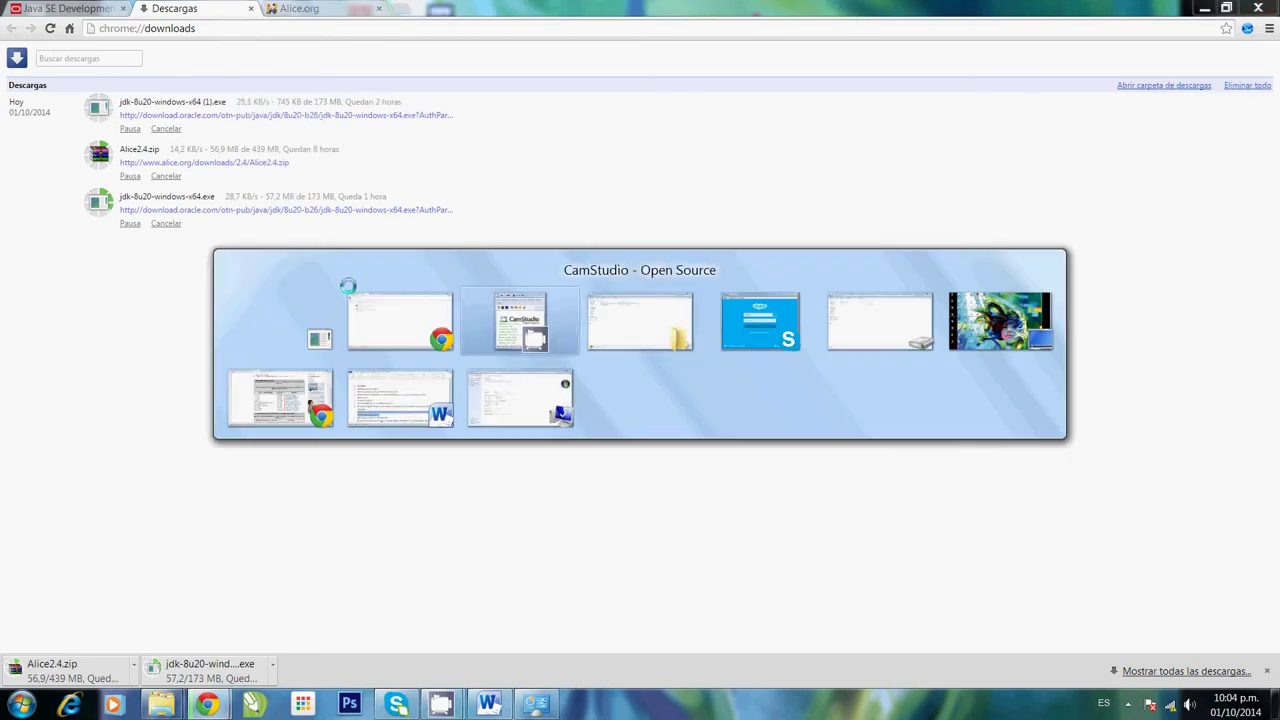
key("alt+Tab")
key("alt+Tab")
key("alt+Tab")
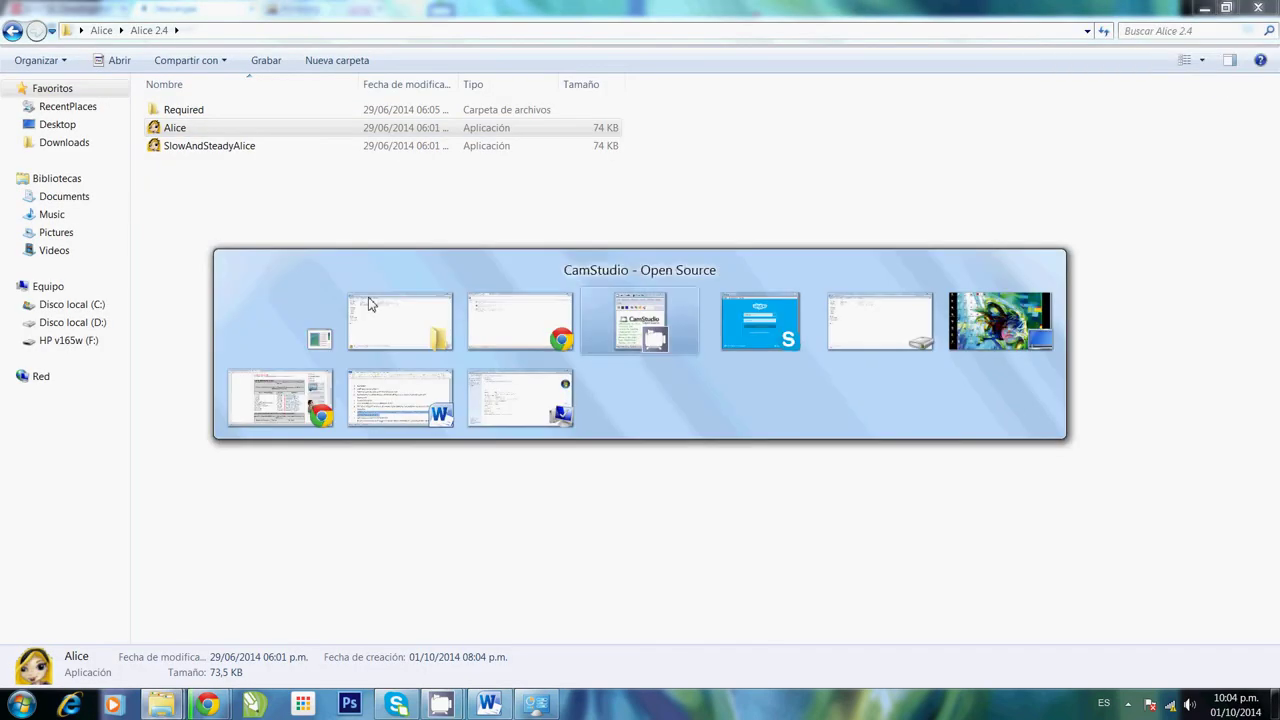
key("alt+Tab")
key("alt+Tab")
key("alt+Tab")
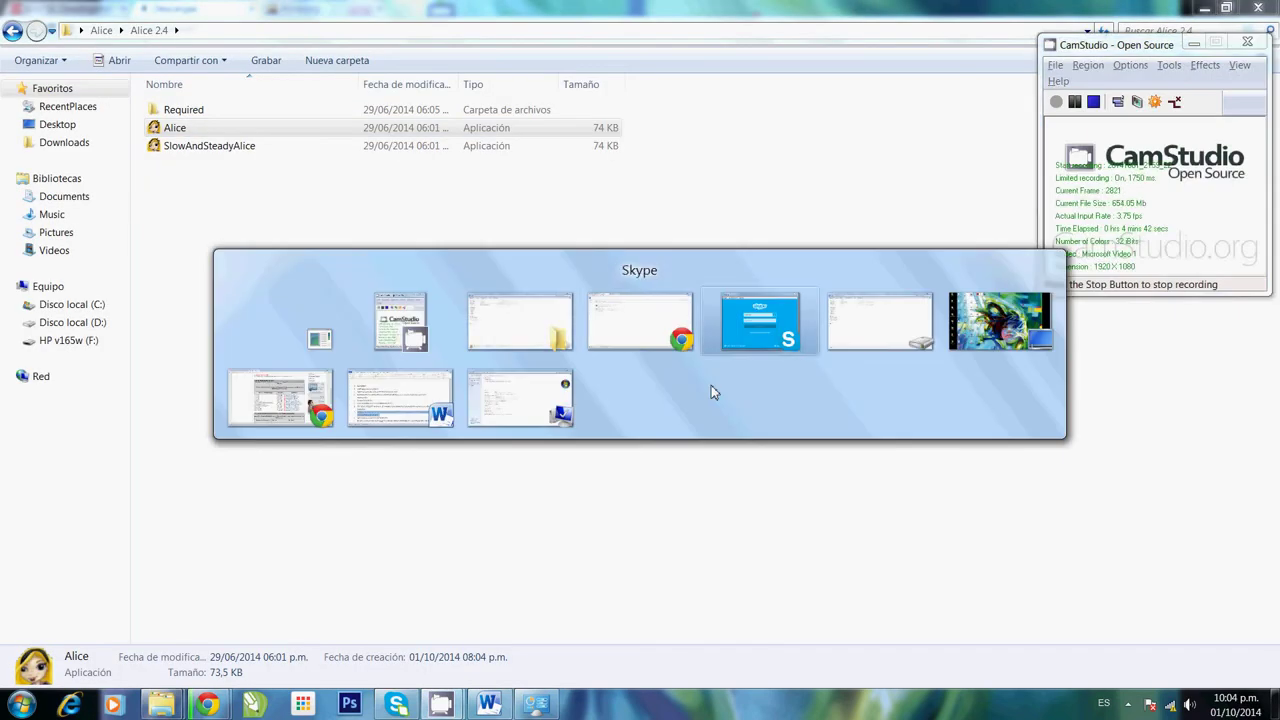
key("alt+Tab")
key("alt+Tab")
key("alt+Tab")
key("alt+Tab")
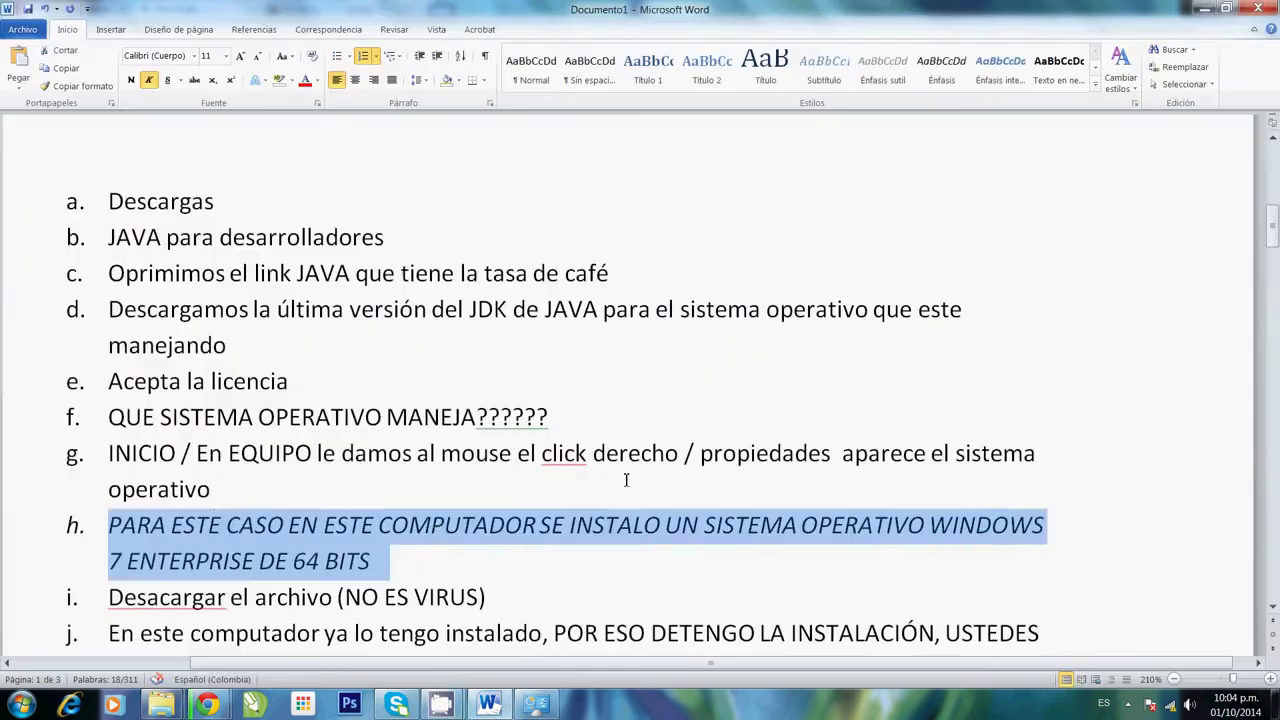
left_click(416, 558)
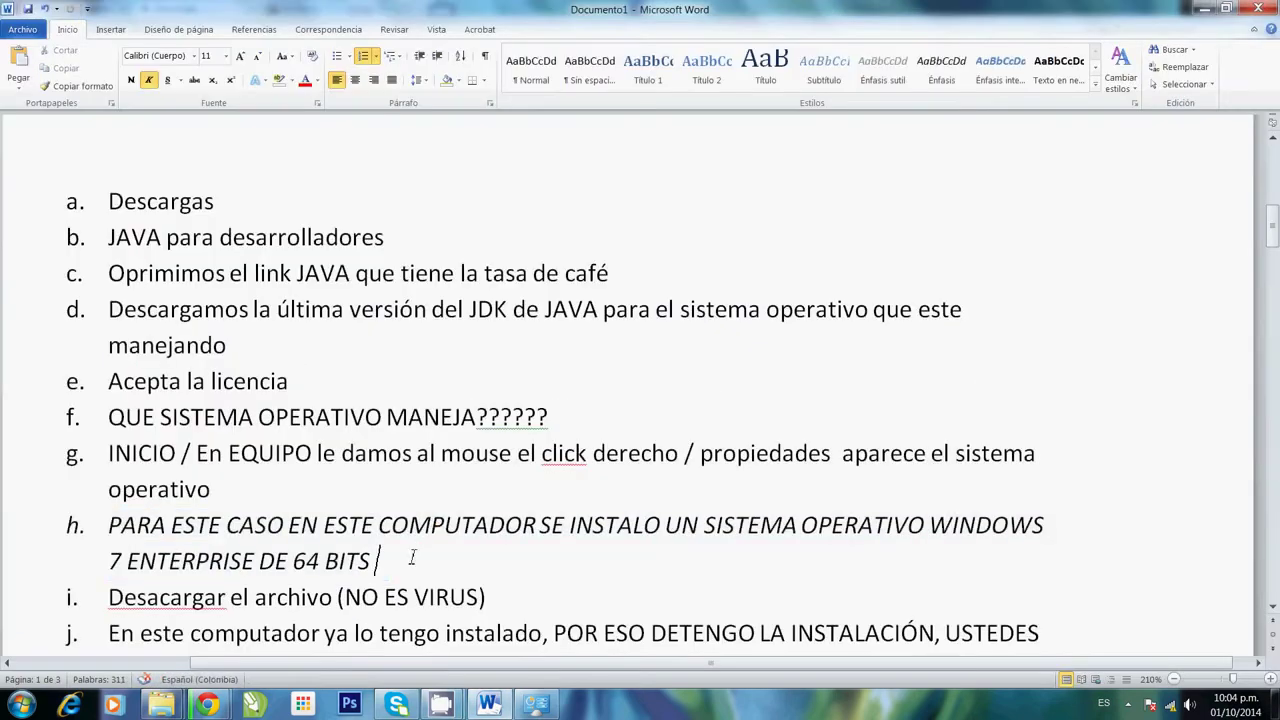
left_click_drag(418, 562, 160, 526)
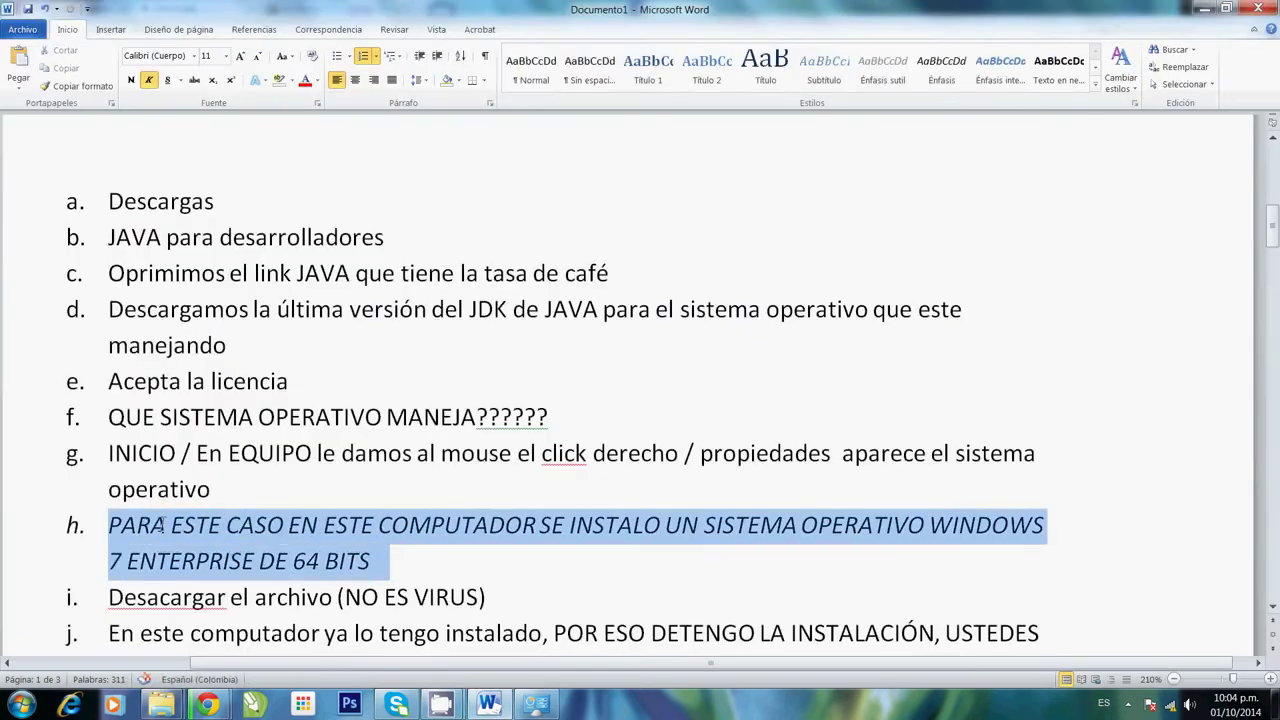
Step: Open the properties of Equipo from the Start menu to check the operating system type, and close the System window
left_click(20, 705)
right_click(20, 705)
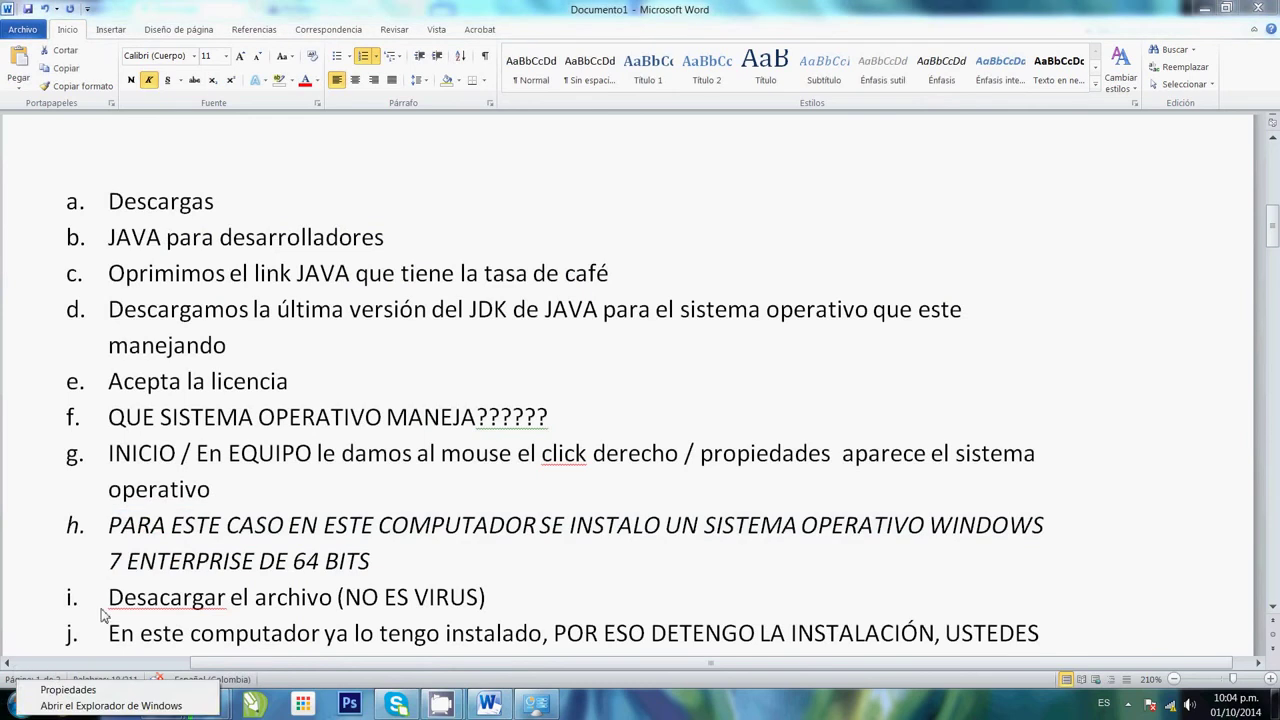
left_click(30, 542)
right_click(18, 709)
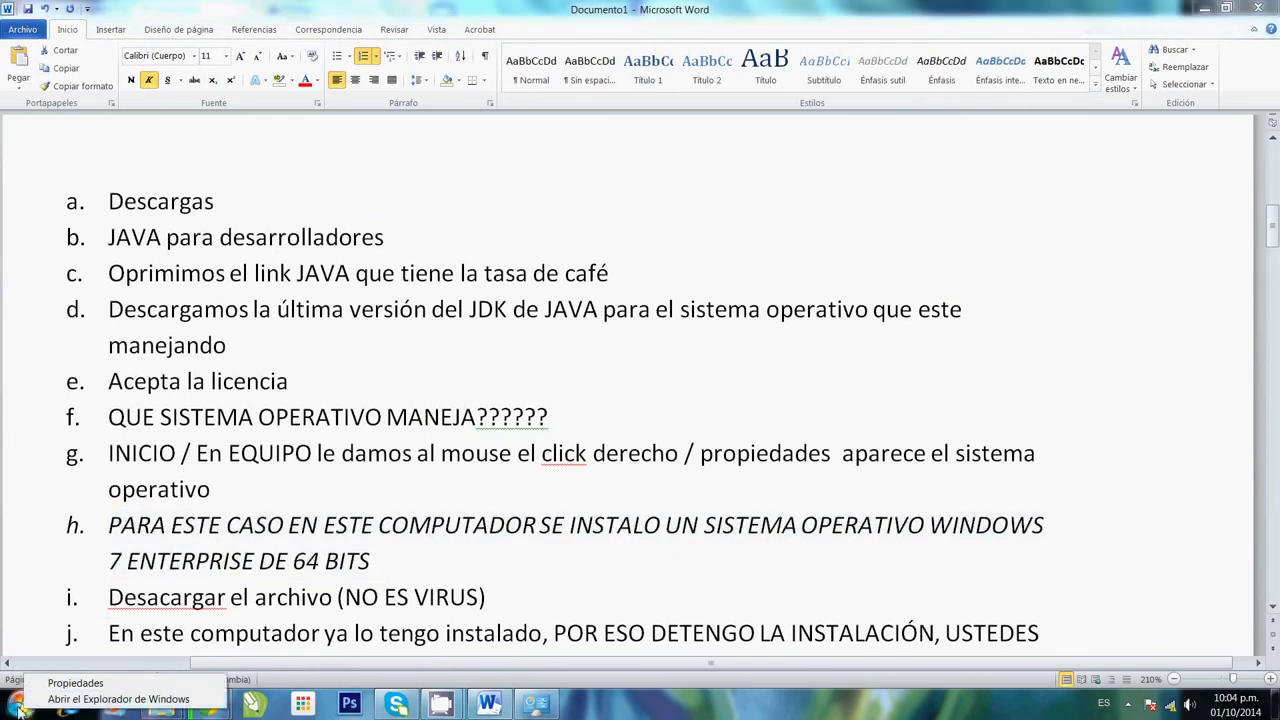
left_click(18, 709)
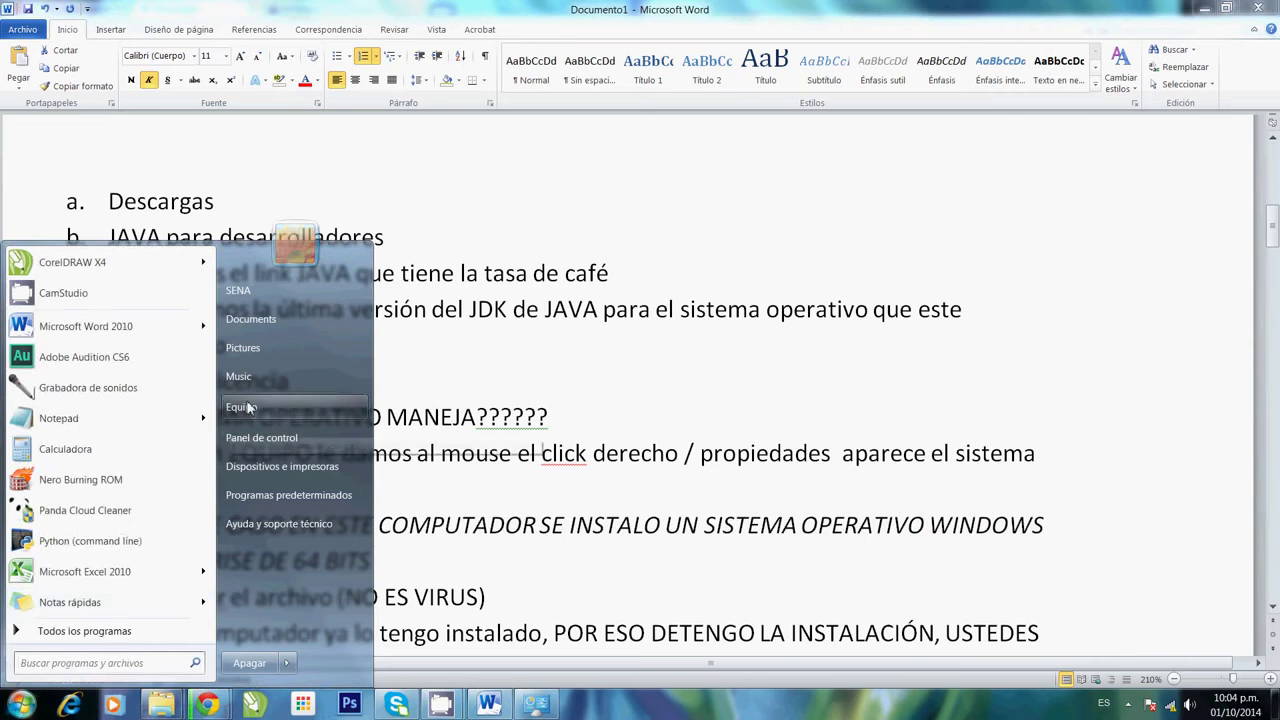
right_click(249, 408)
left_click(304, 541)
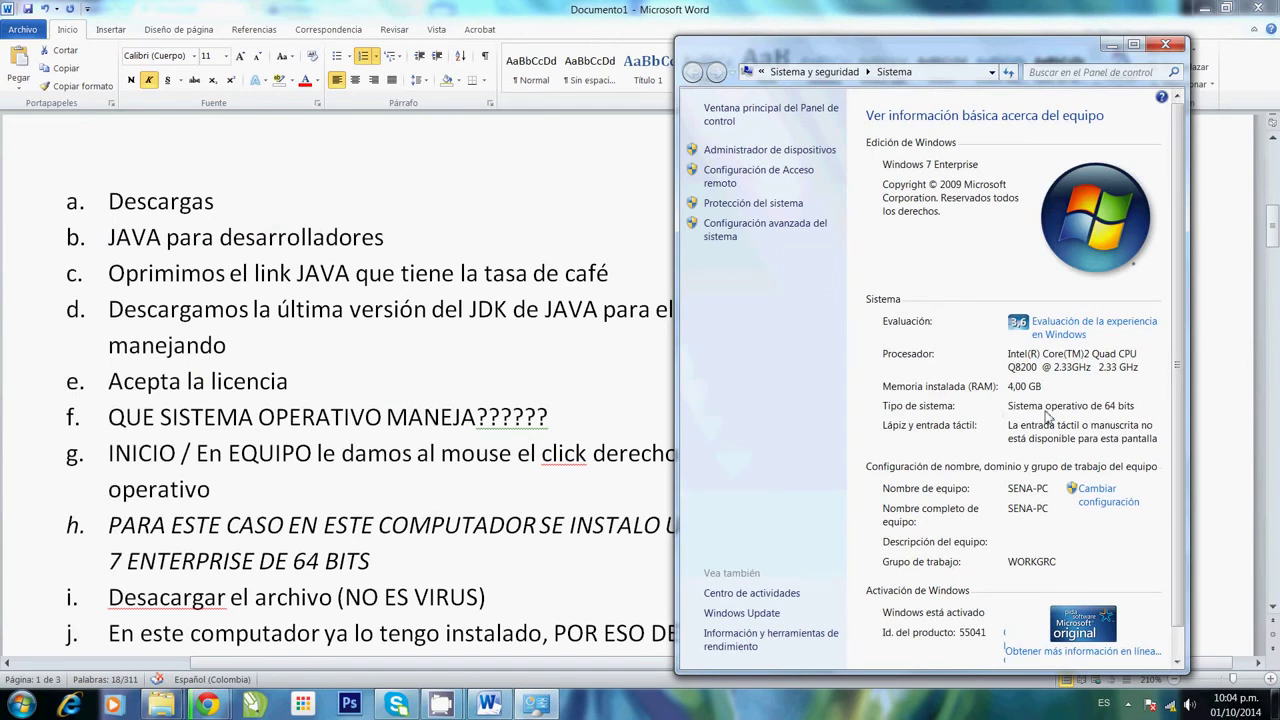
left_click(1165, 44)
Step: Switch to Chrome and show the full list of downloads from the JDK download page
key("alt+Tab")
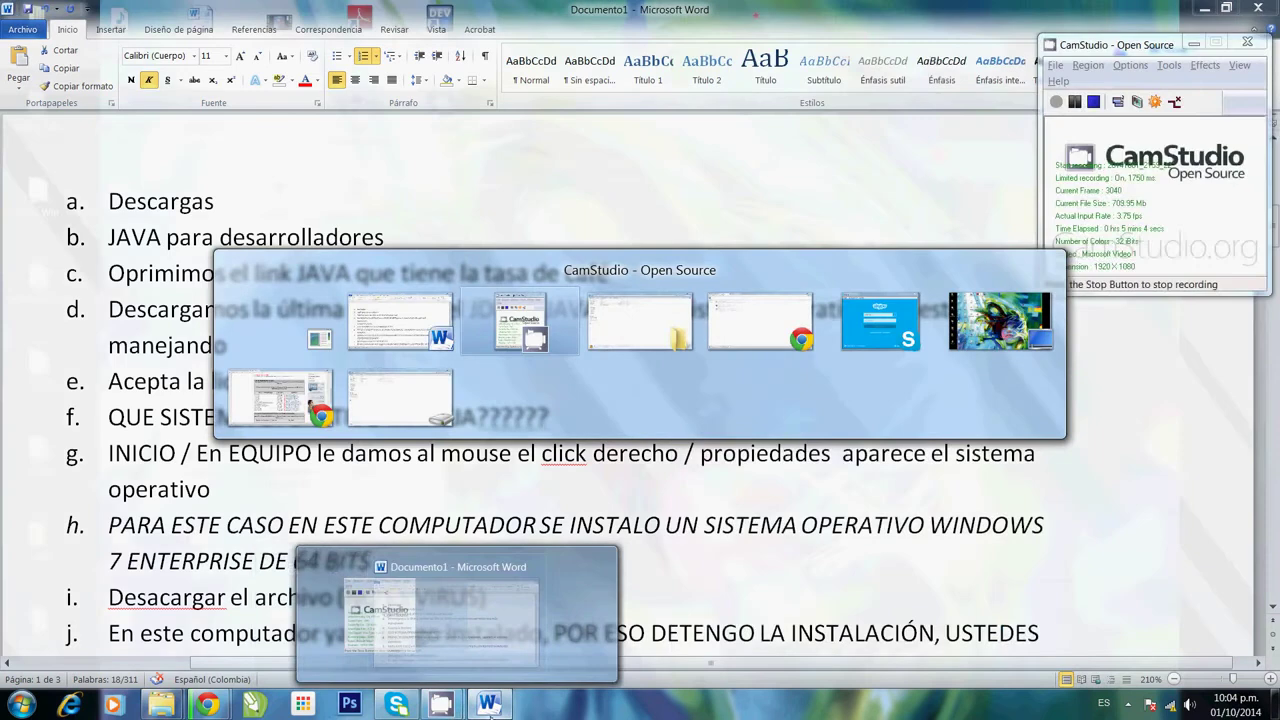
key("alt+Tab")
key("alt+Tab")
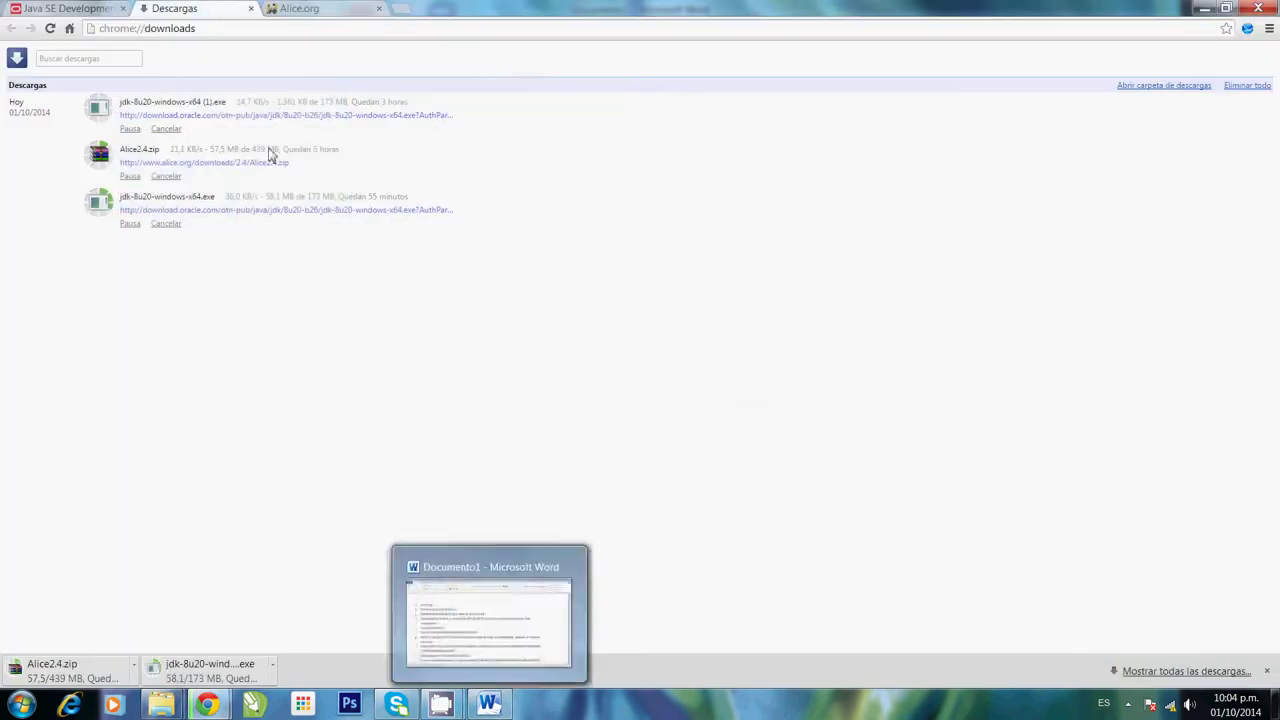
left_click(65, 8)
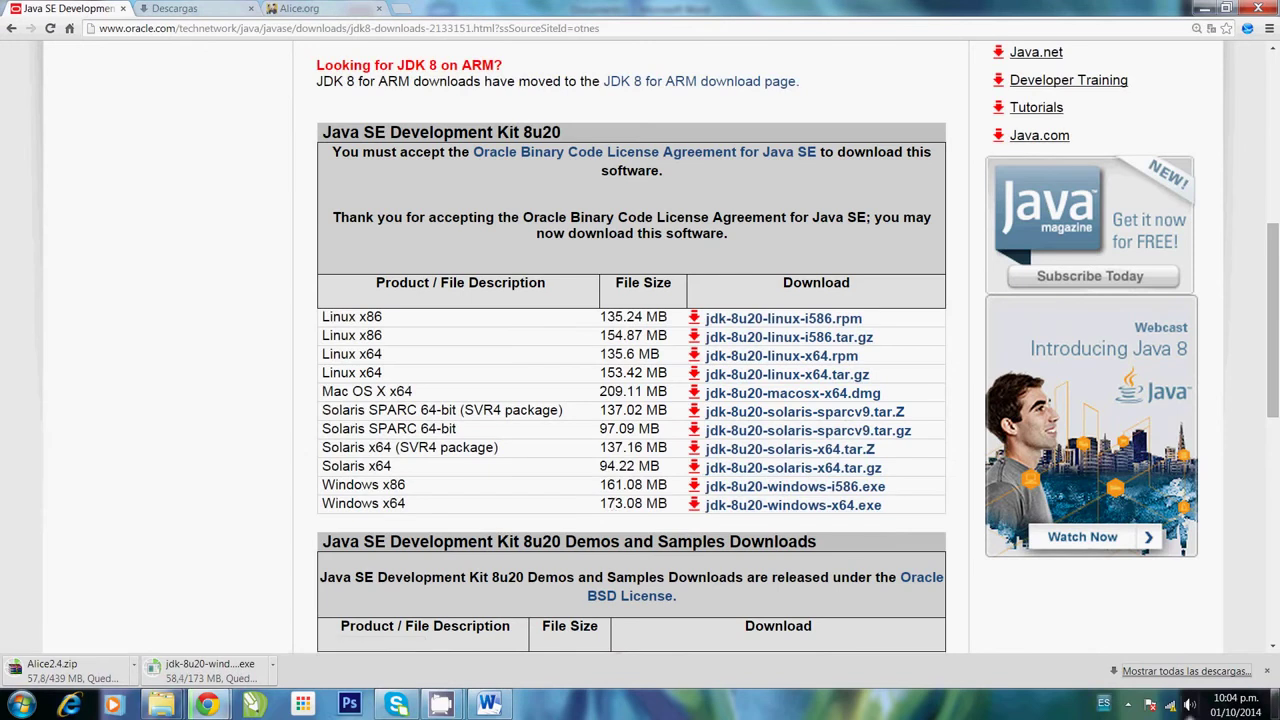
left_click(1186, 671)
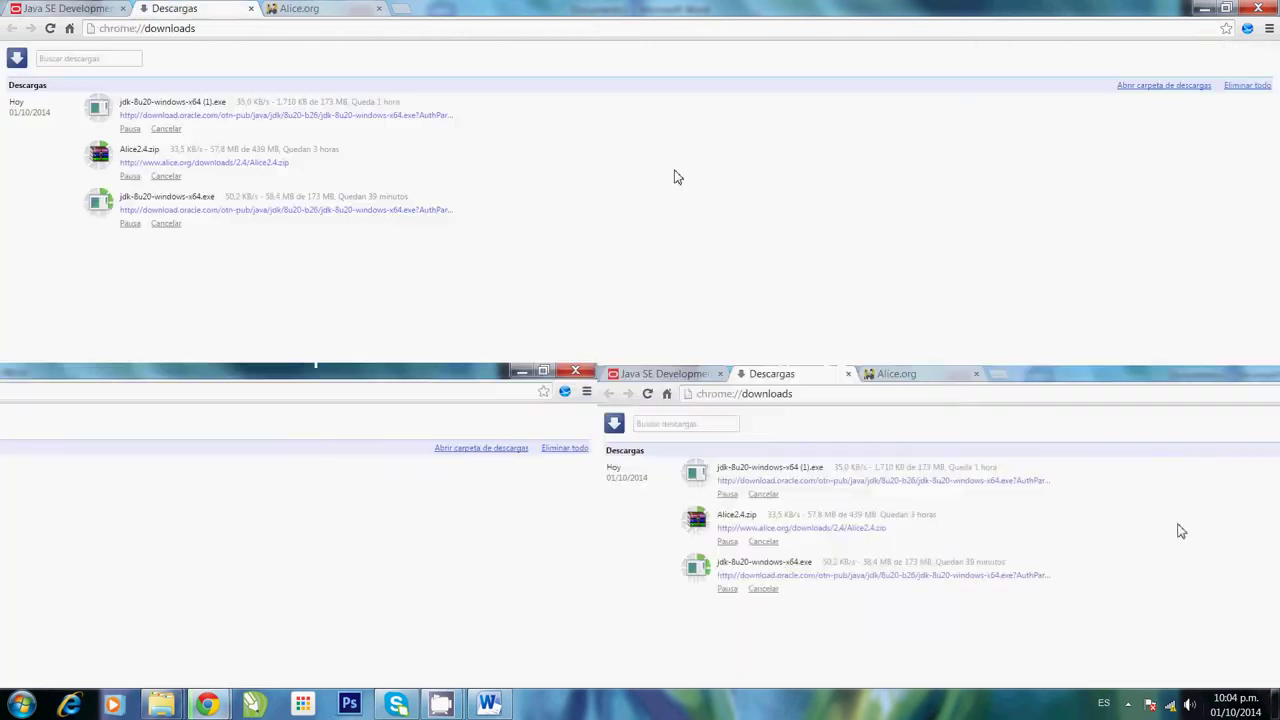
Step: Cancel the Alice2.4.zip and the older jdk-8u20-windows-x64.exe downloads and remove both from the list
left_click(162, 178)
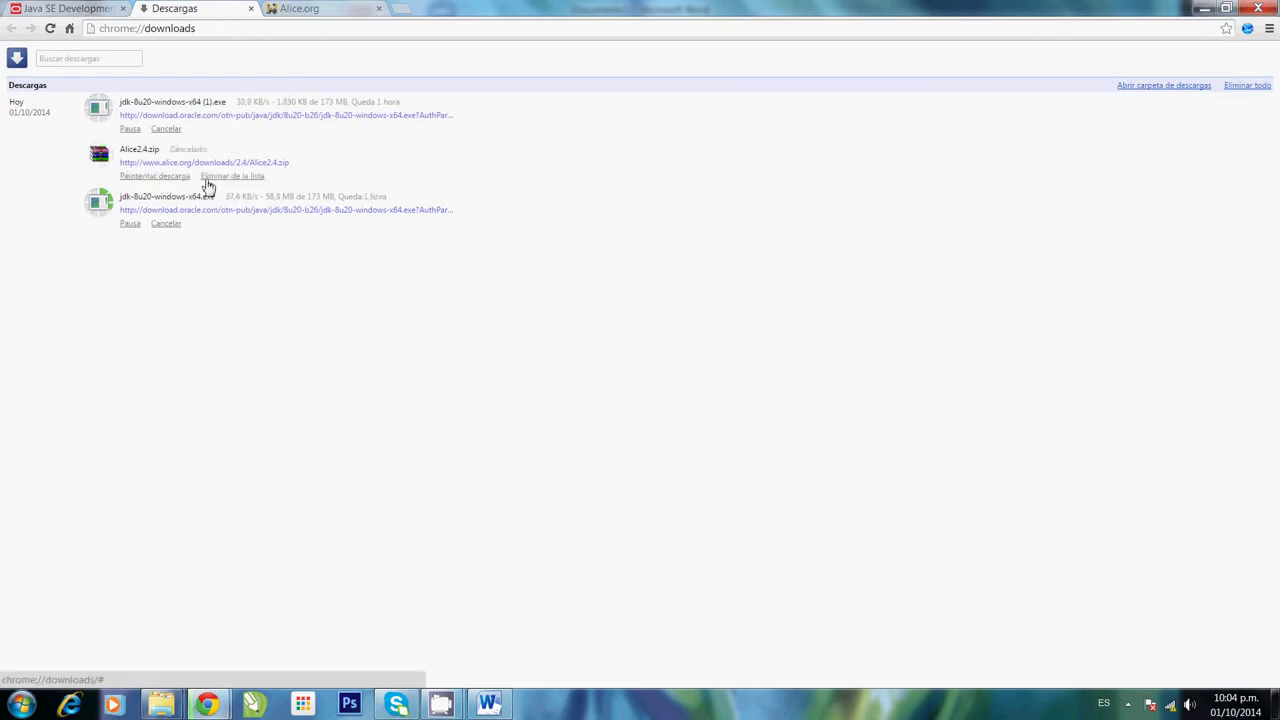
left_click(210, 177)
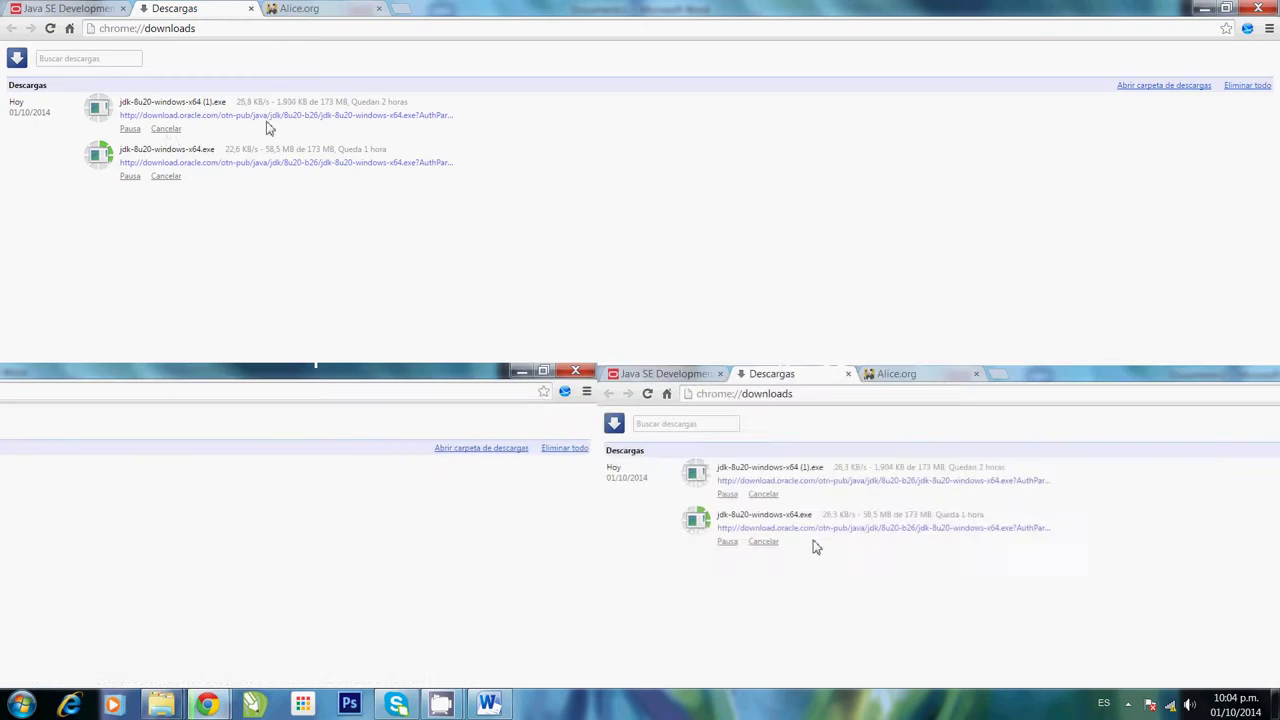
left_click(166, 176)
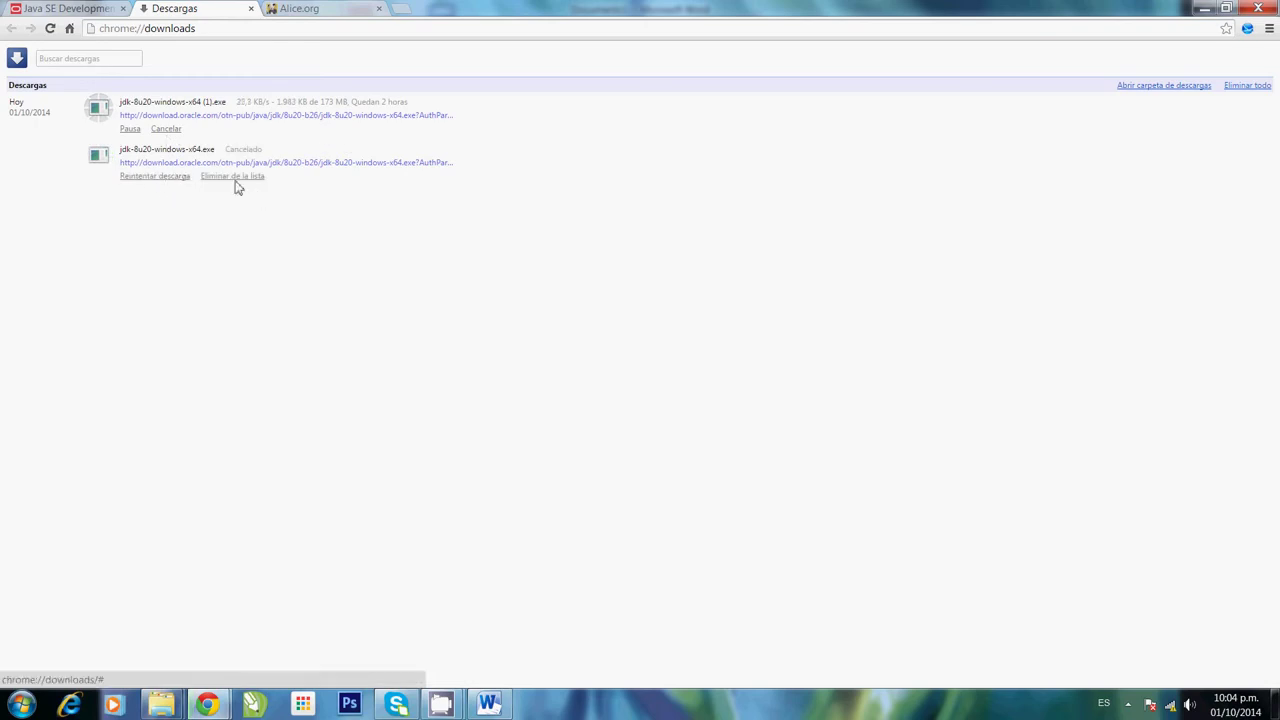
left_click(232, 176)
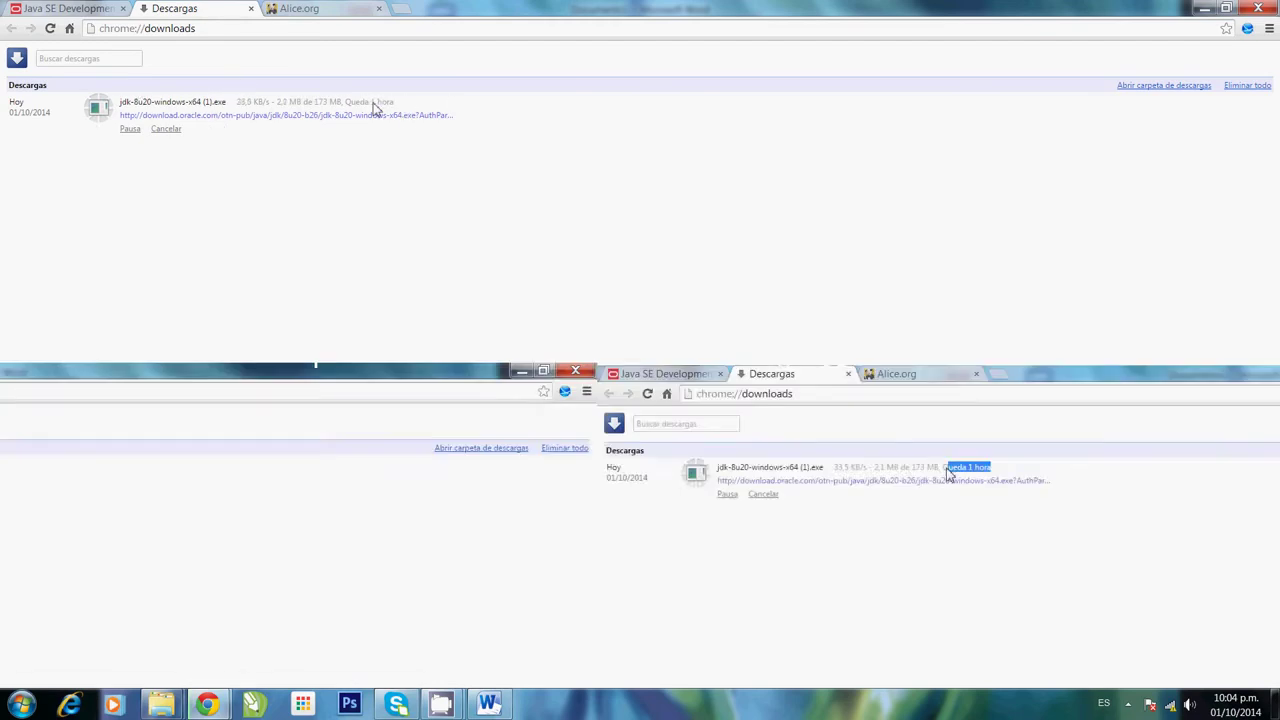
Step: Examine the remaining time of the jdk-8u20-windows-x64 (1).exe download by highlighting it
left_click_drag(349, 112, 395, 112)
left_click(366, 347)
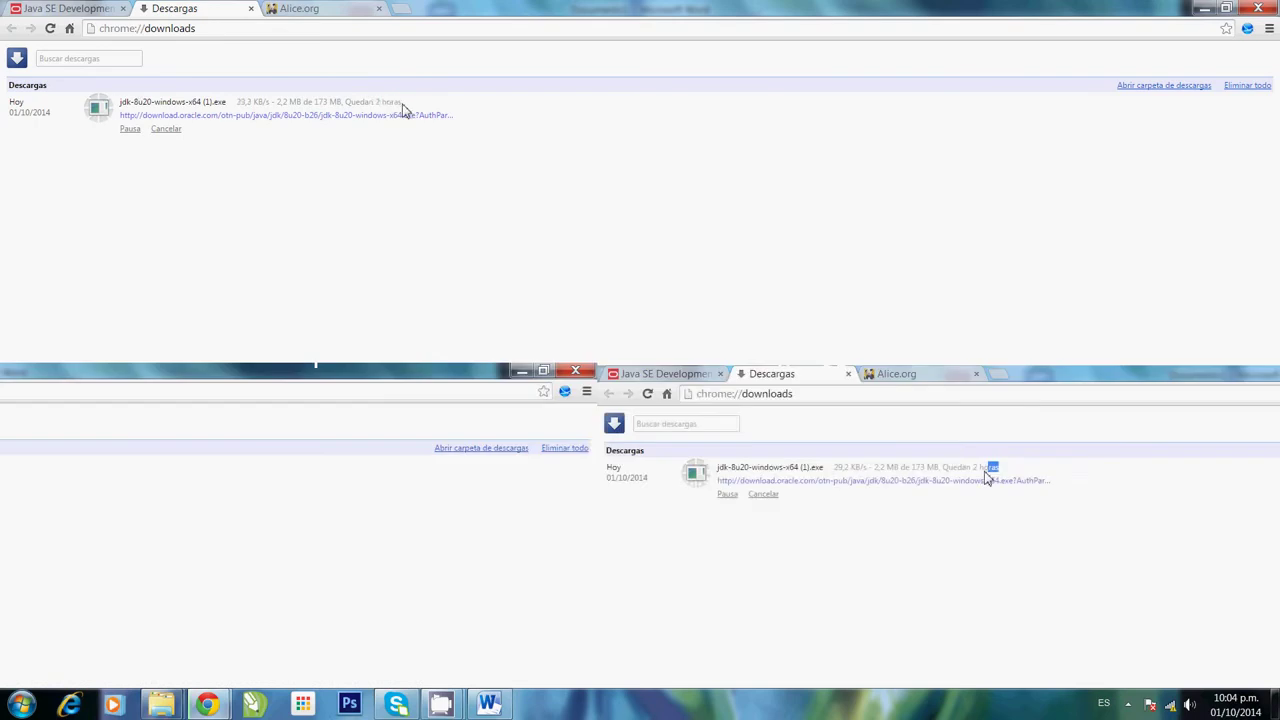
mouse_move(400, 109)
left_mouse_down()
mouse_move(360, 114)
mouse_move(414, 106)
mouse_move(376, 104)
mouse_move(397, 109)
left_mouse_up()
left_click(397, 177)
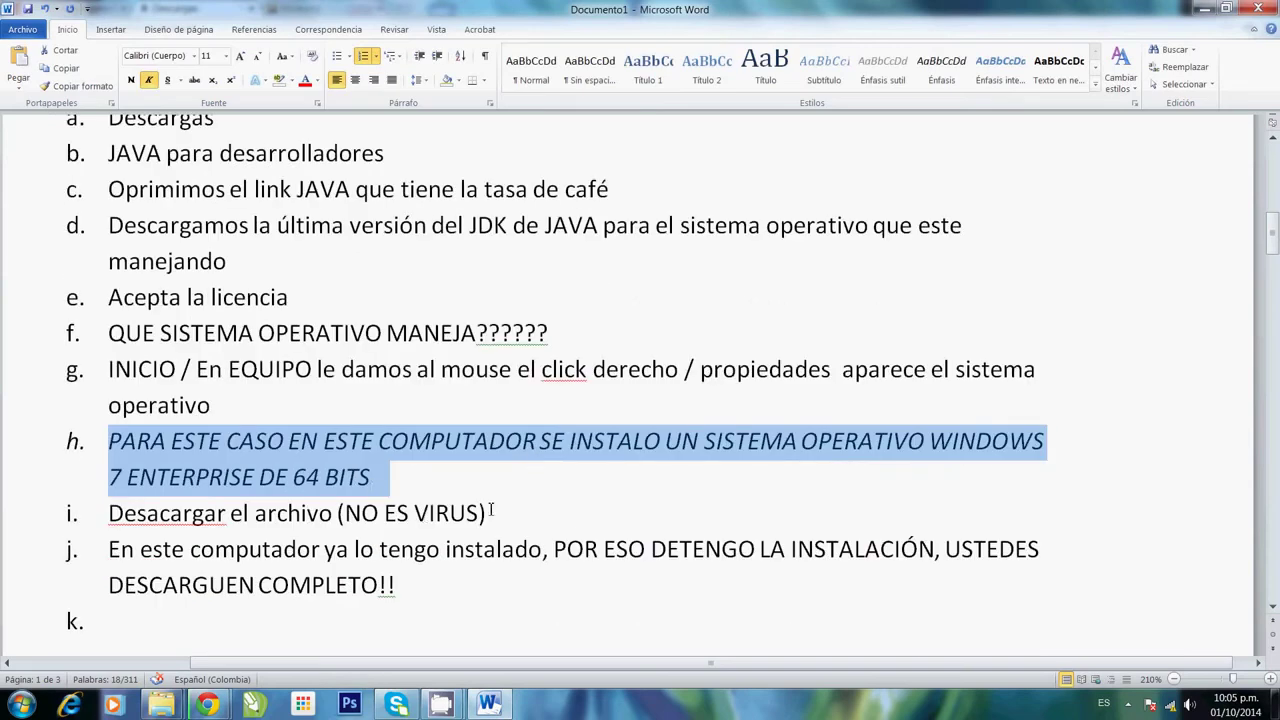
Step: Highlight "(NO ES VIRUS)" in item i of the Word document, check the download list in Chrome, and review item j
left_click_drag(491, 511, 340, 510)
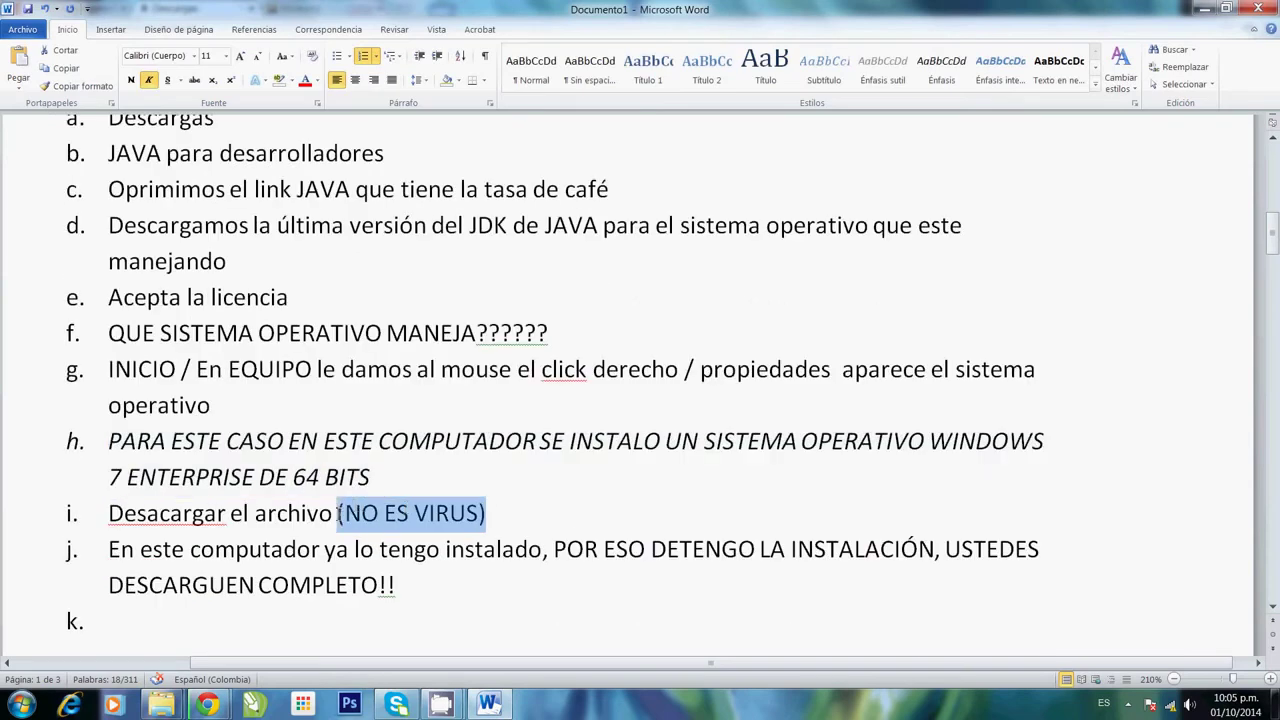
key("alt+Tab")
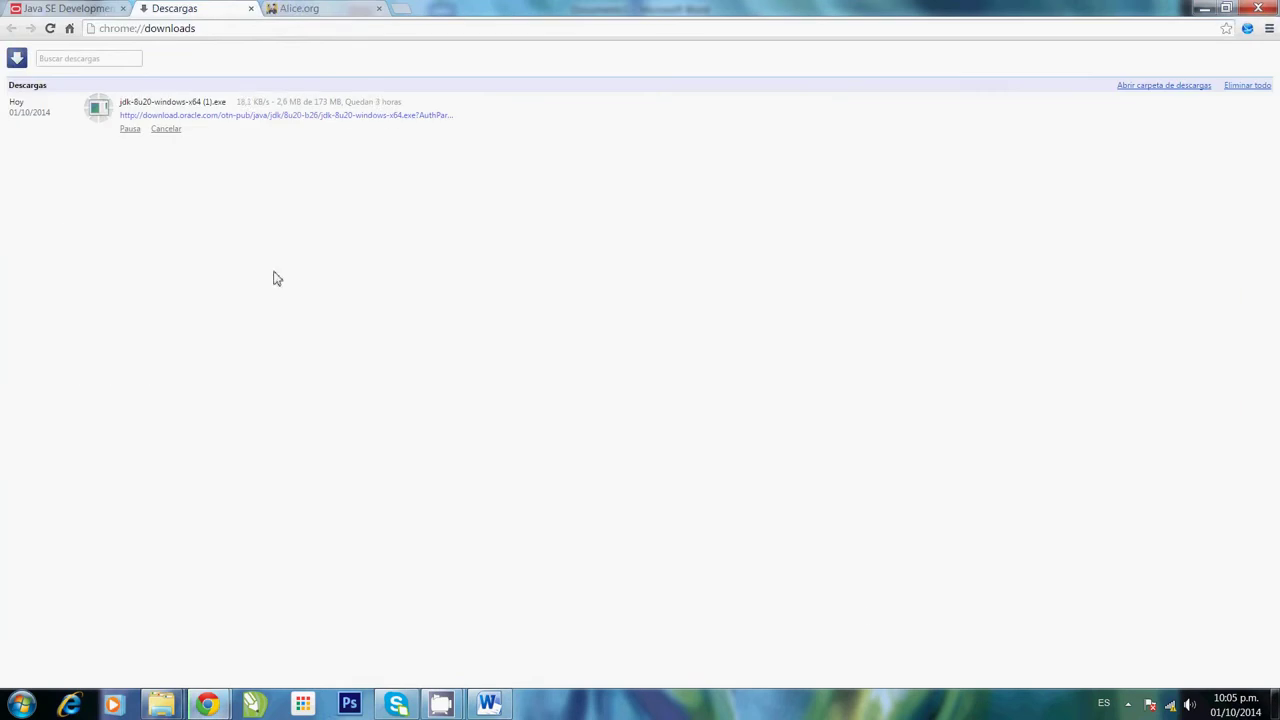
key("alt+Tab")
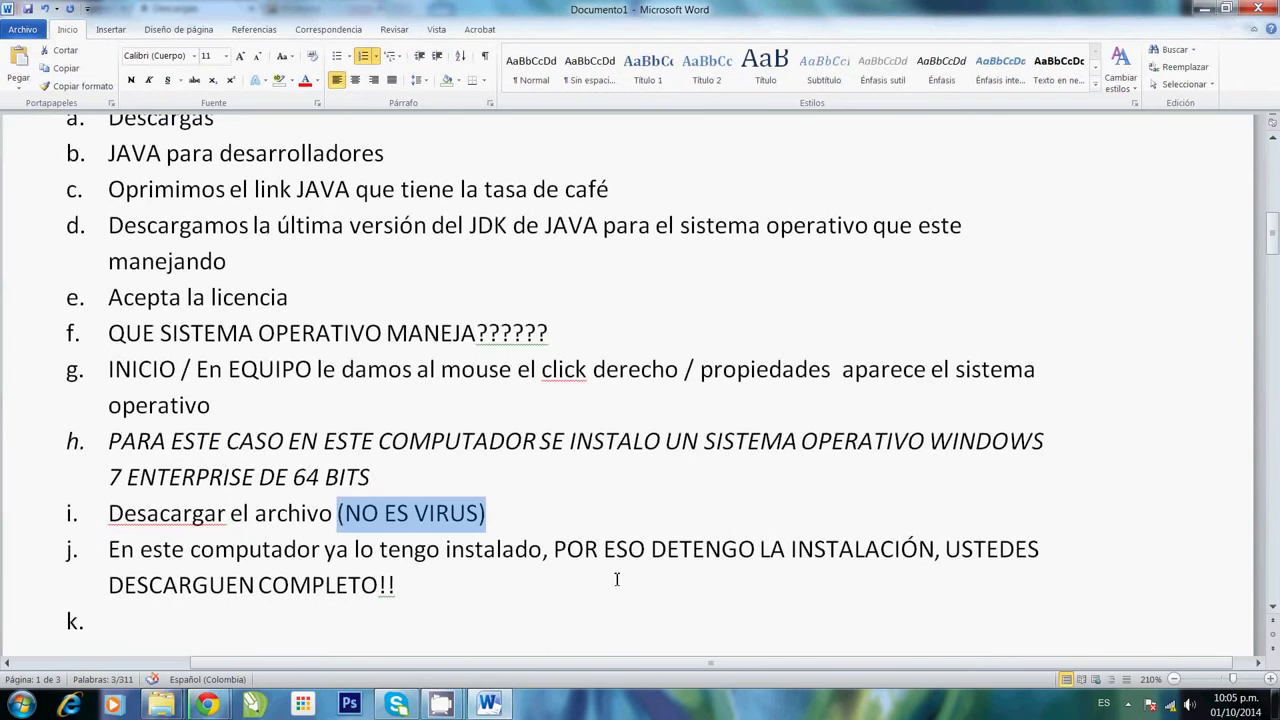
scroll(457, 612, "down", 3)
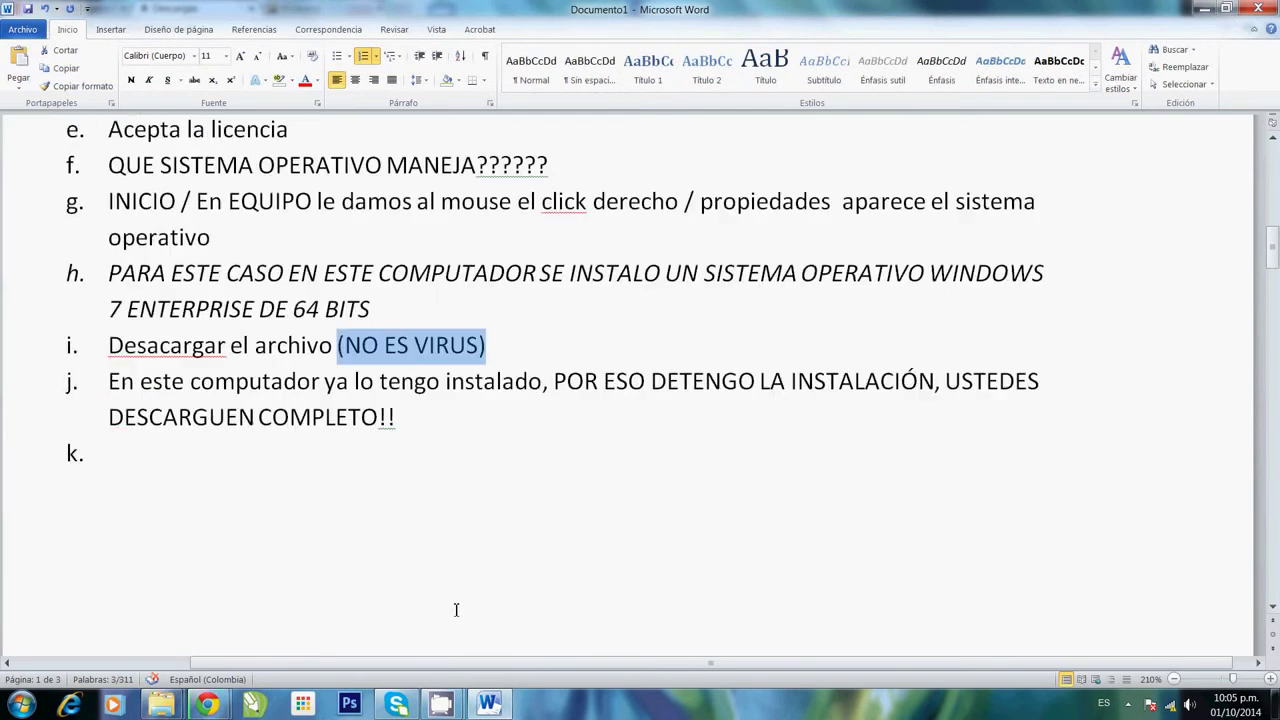
Step: Review section 2 of the Word document with the Alice page links and bring up the Alice.org tab in Chrome
left_click(124, 460)
scroll(183, 500, "down", 12)
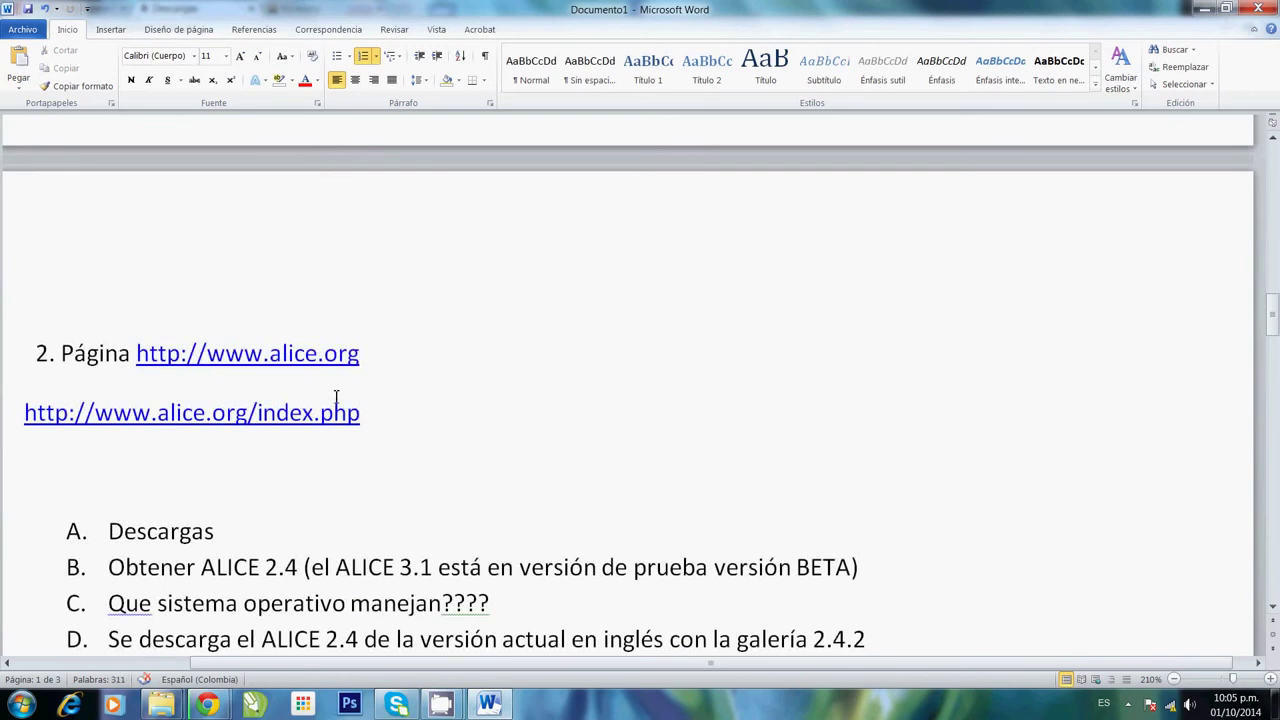
key("alt+Tab")
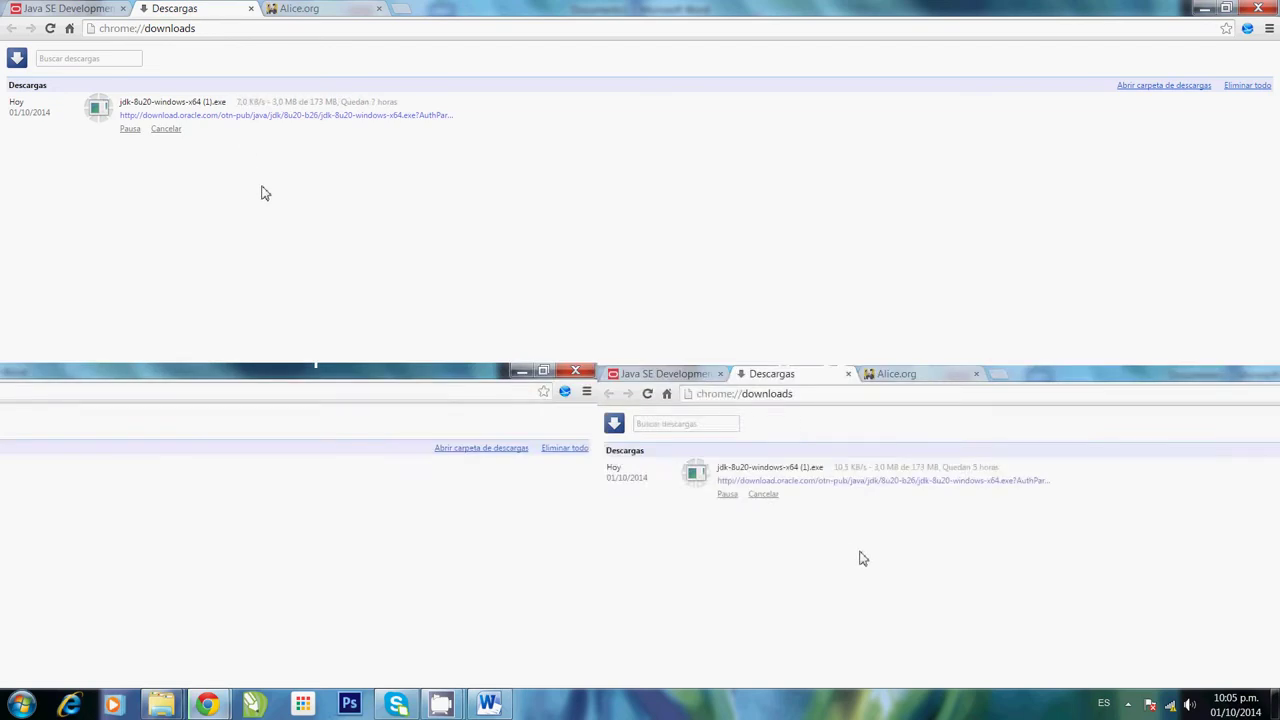
left_click(289, 8)
key("alt+Tab")
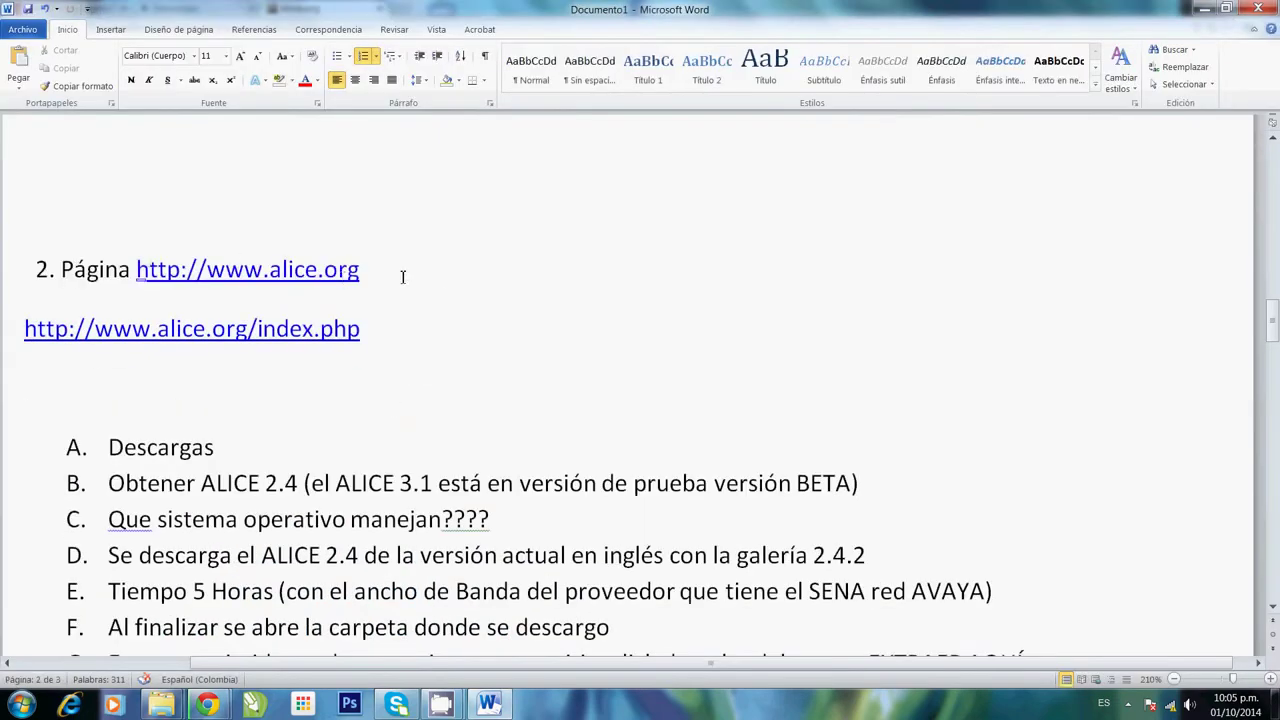
left_click_drag(361, 272, 135, 278)
key("ctrl+c")
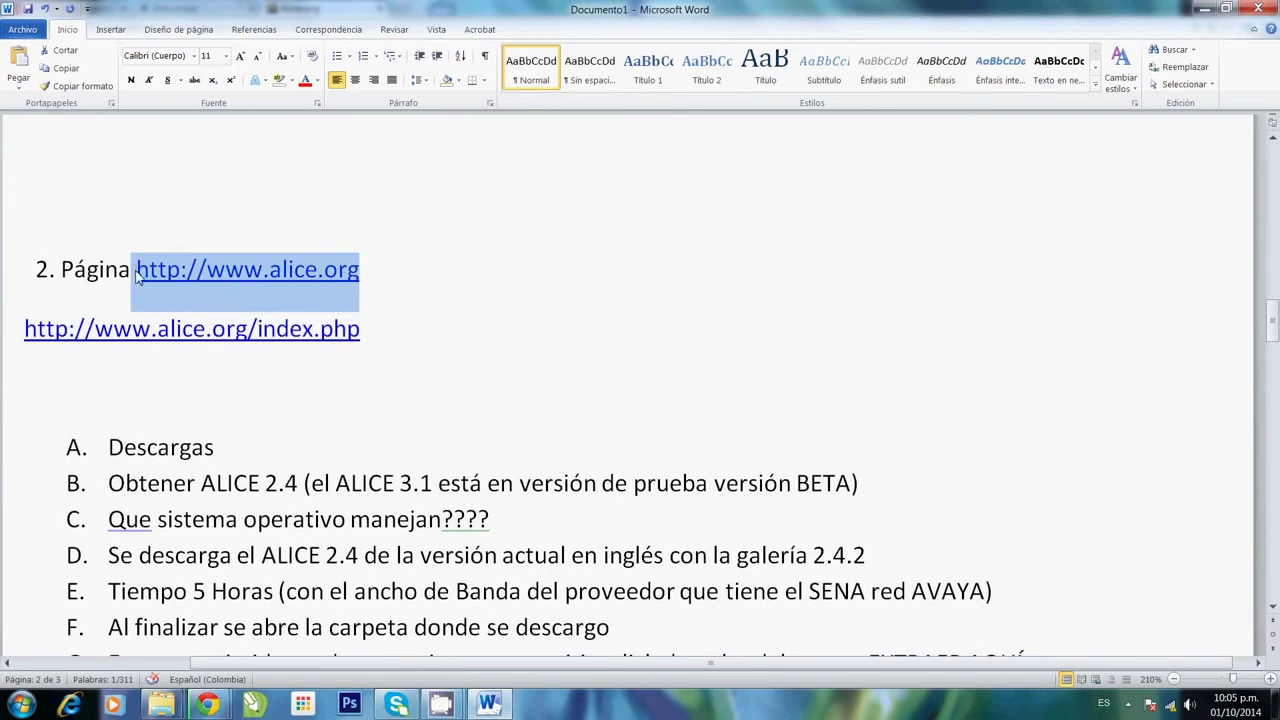
right_click(137, 278)
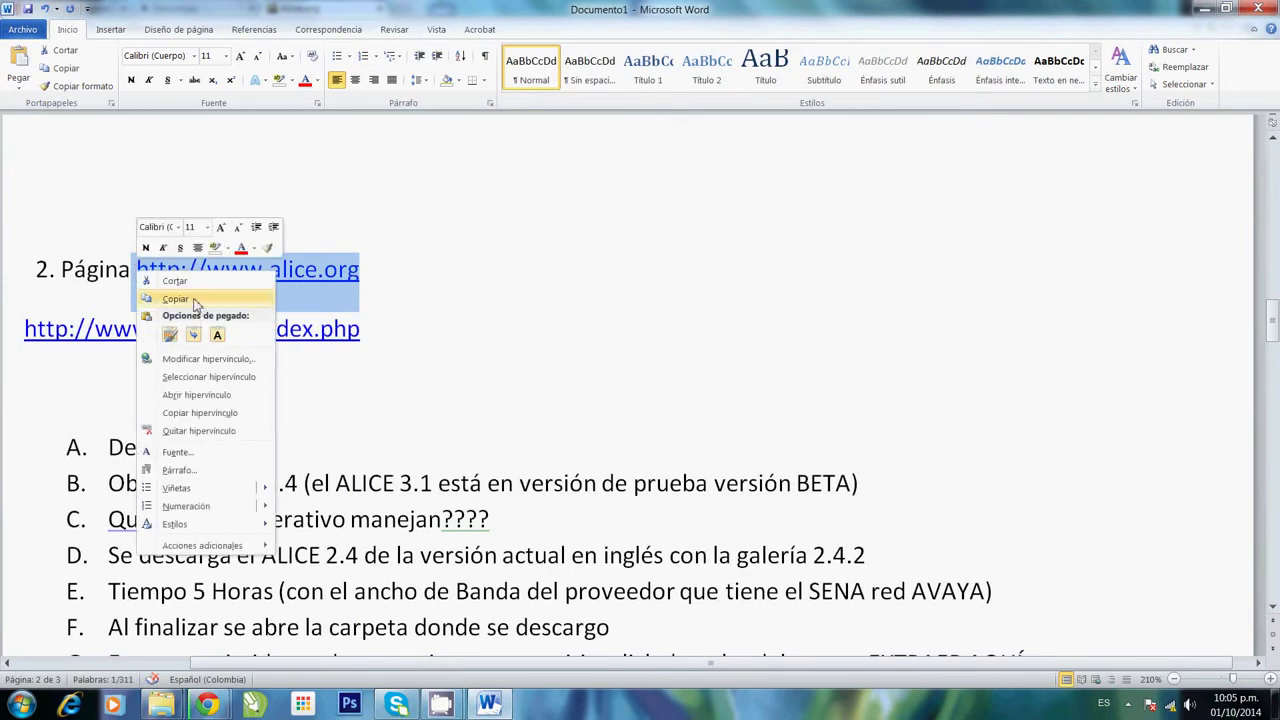
left_click(176, 299)
key("alt+Tab")
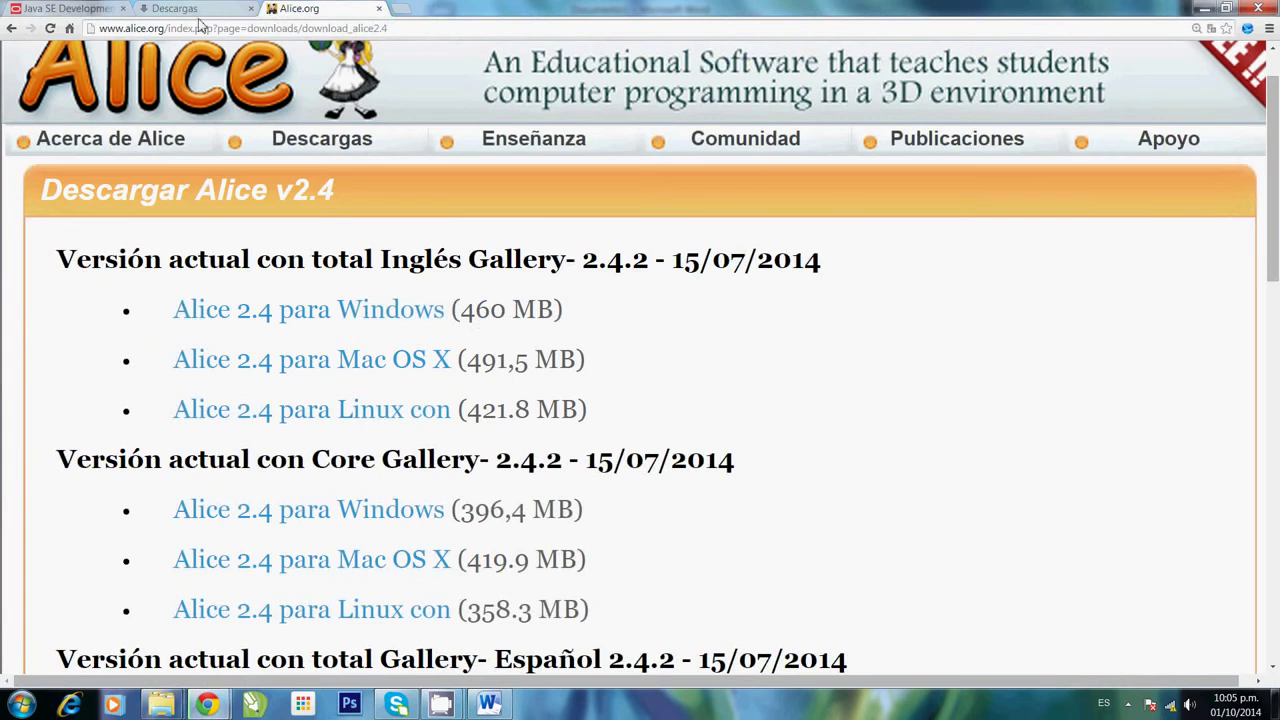
left_click(393, 10)
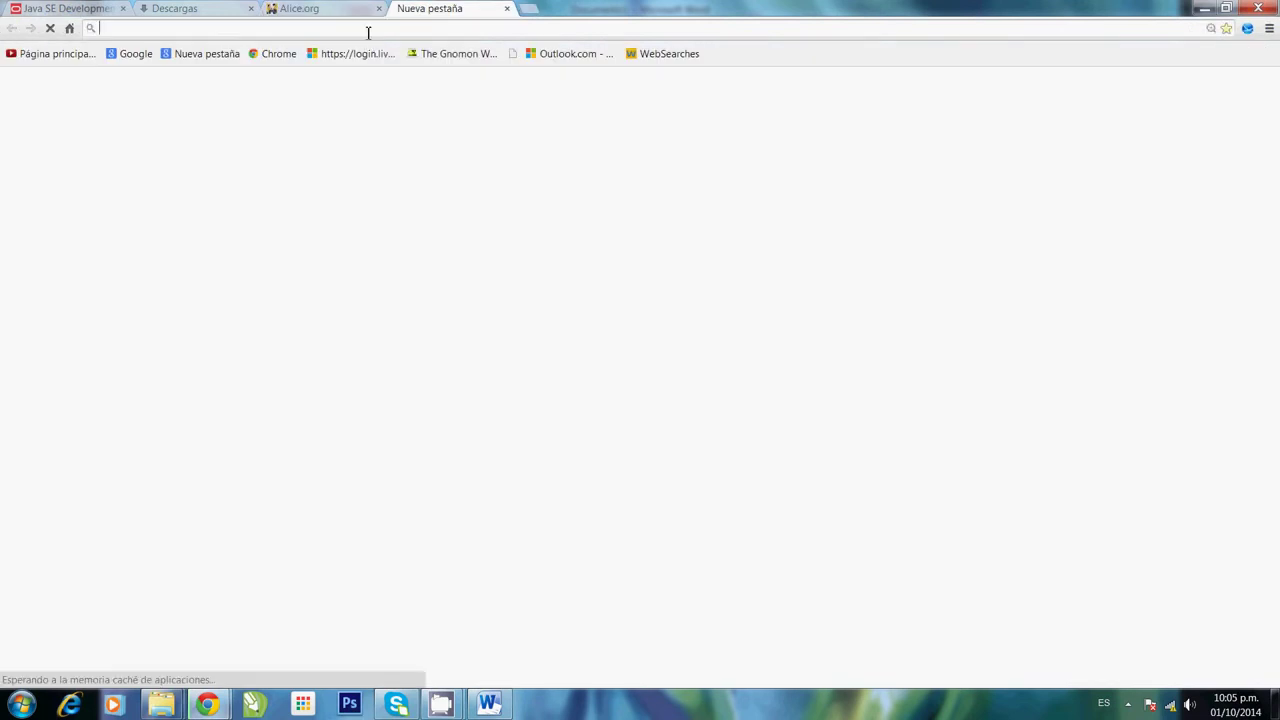
right_click(367, 30)
left_click(427, 107)
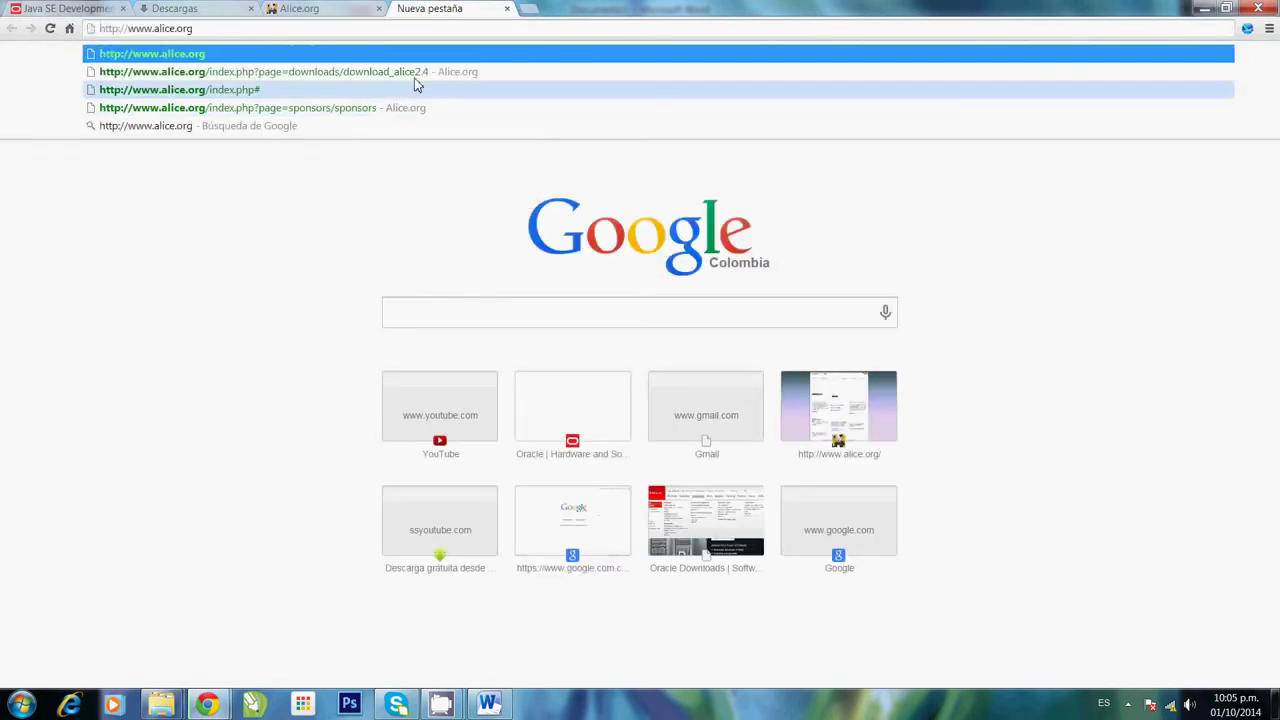
left_click(430, 53)
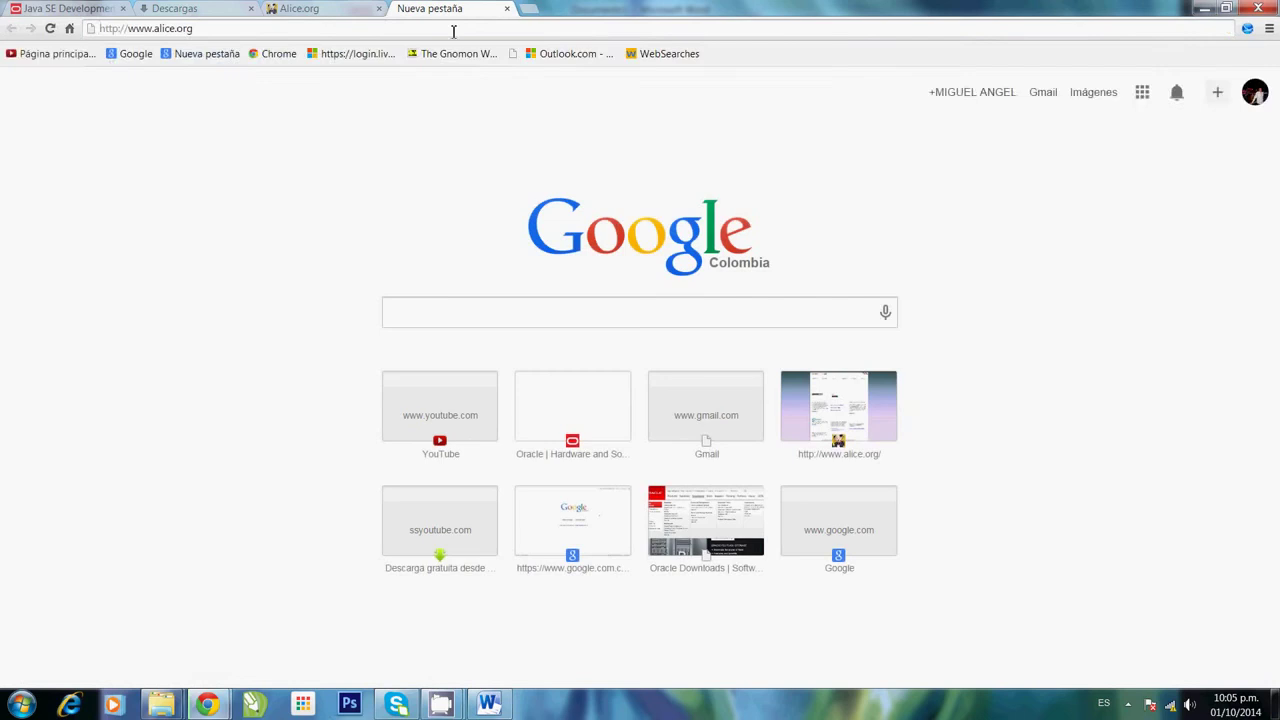
left_click(379, 9)
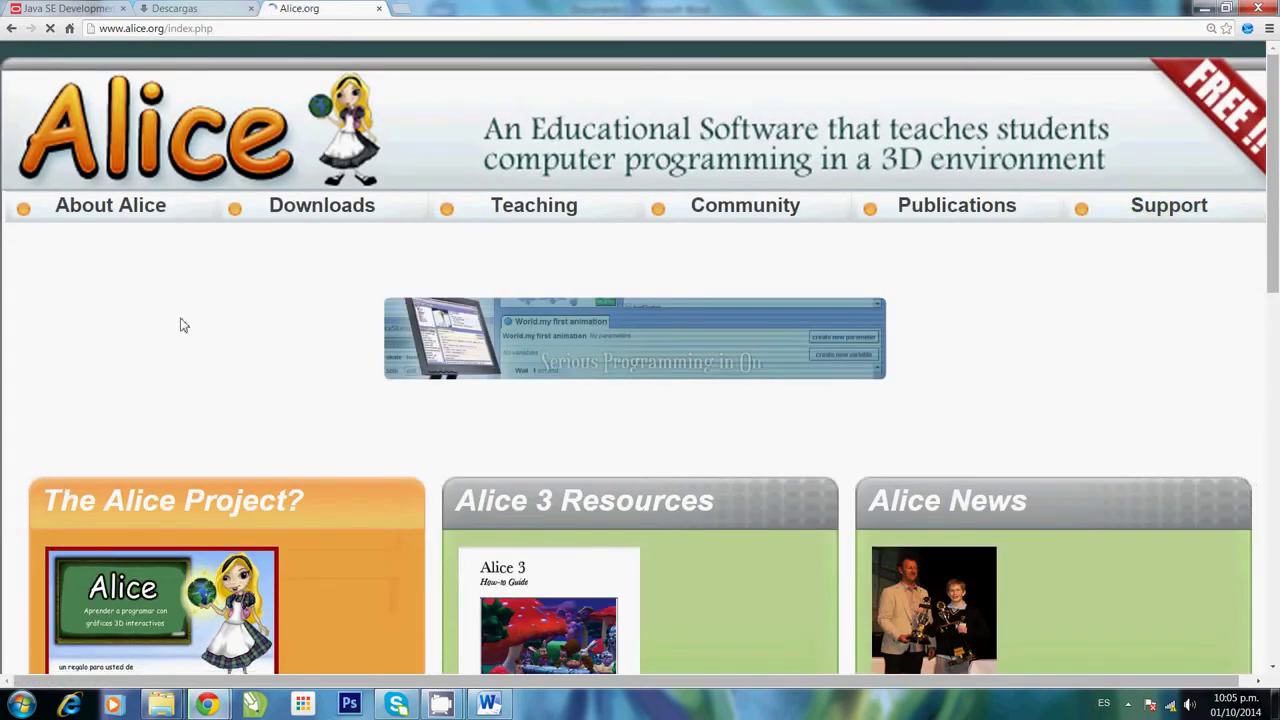
Step: Highlight items A (Descargas) and B (Obtener ALICE 2.4) in the Word document, locating Descargas on the Alice site in between
mouse_move(252, 207)
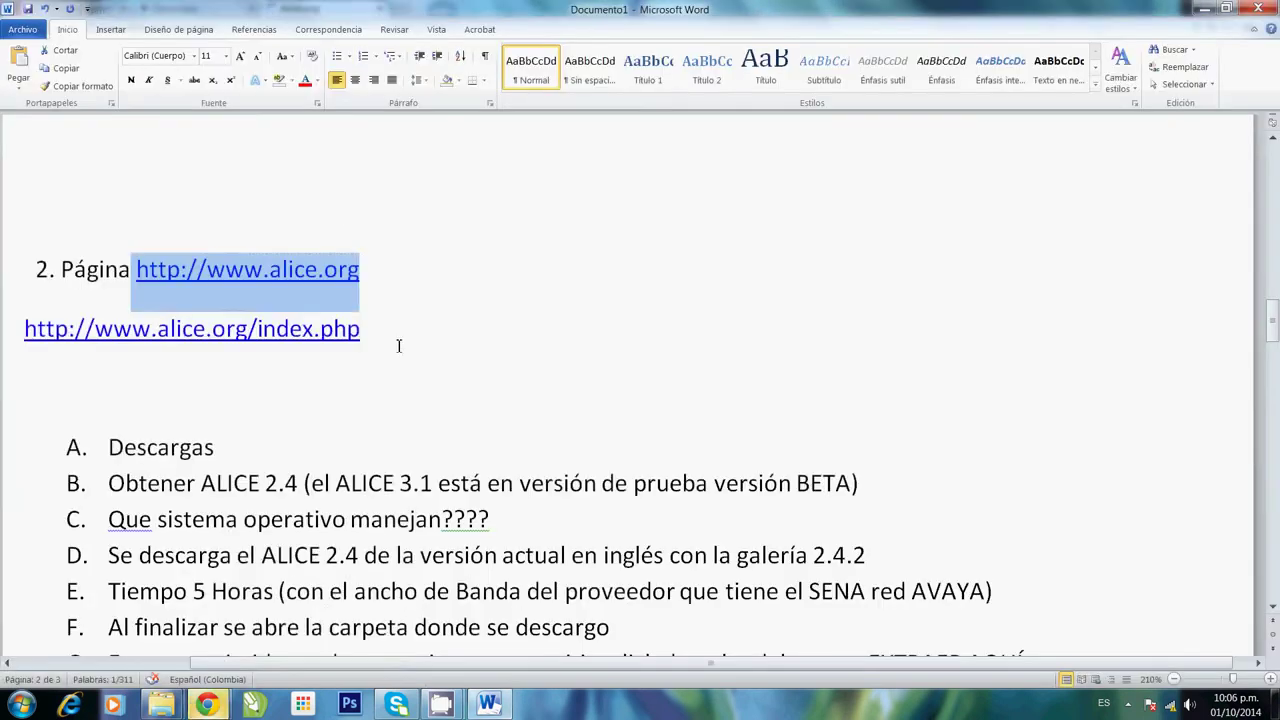
scroll(370, 500, "down", 1)
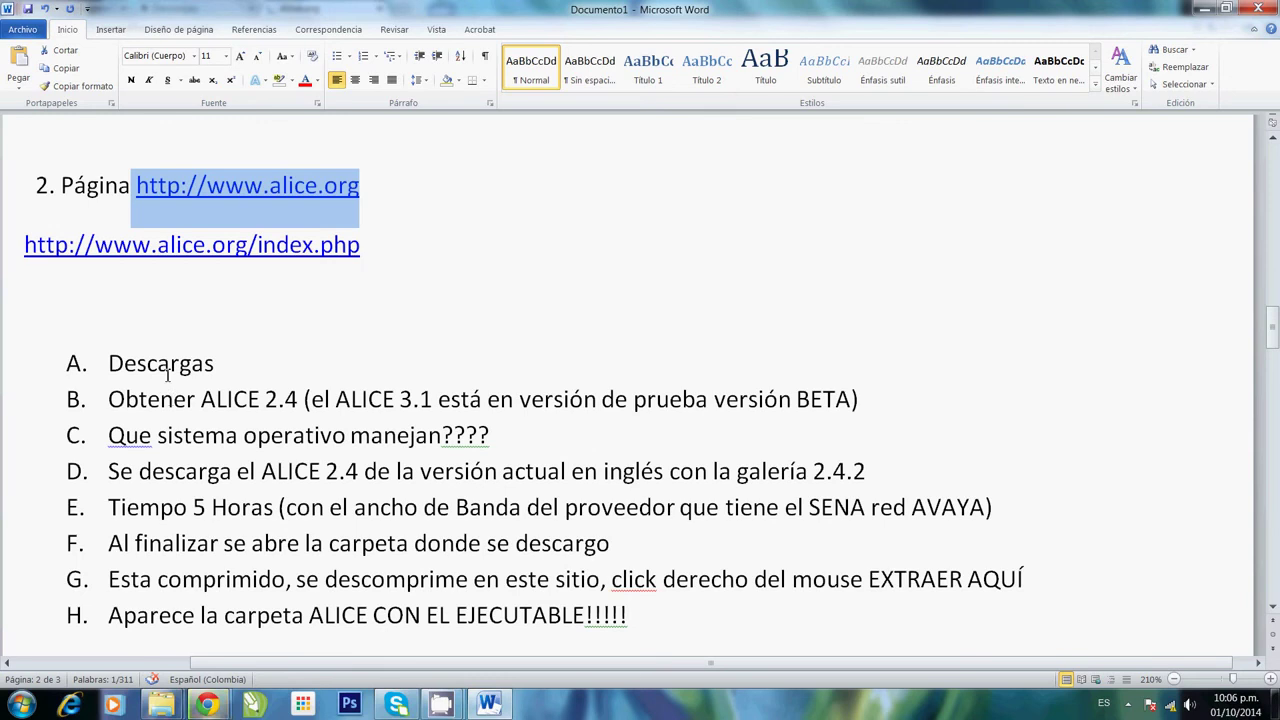
left_click(207, 371)
triple_click(207, 371)
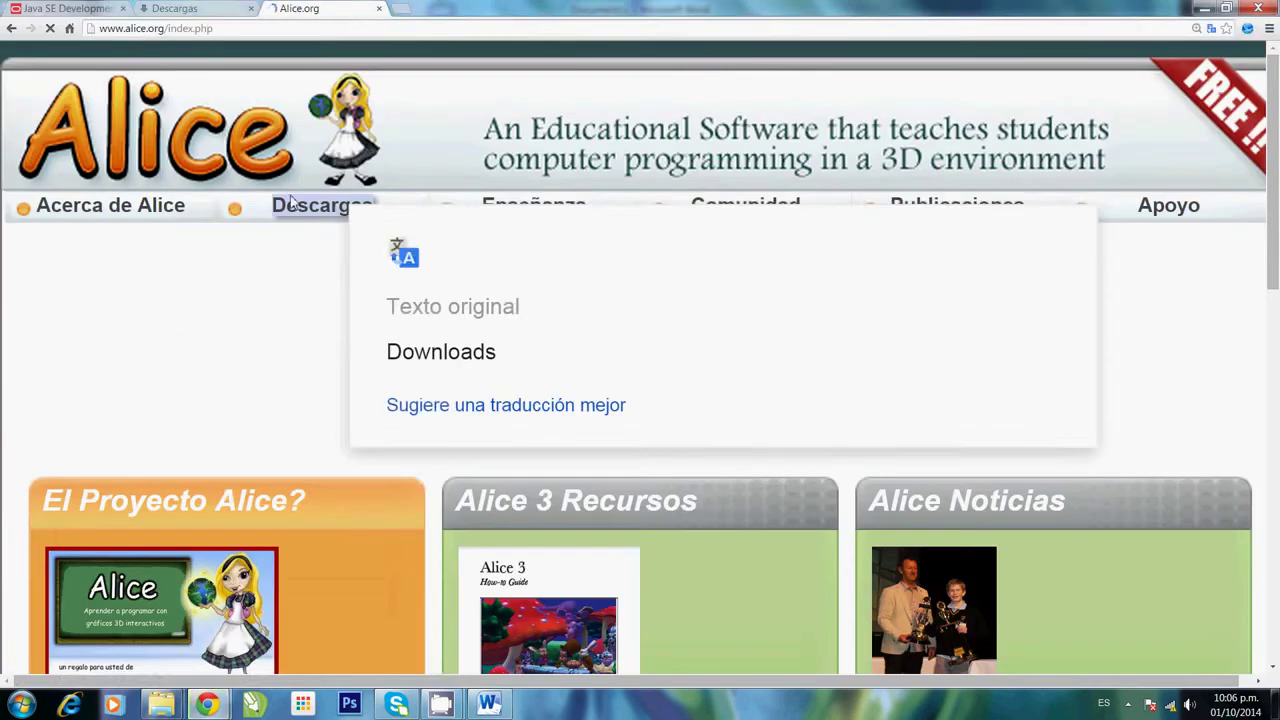
key("alt+Tab")
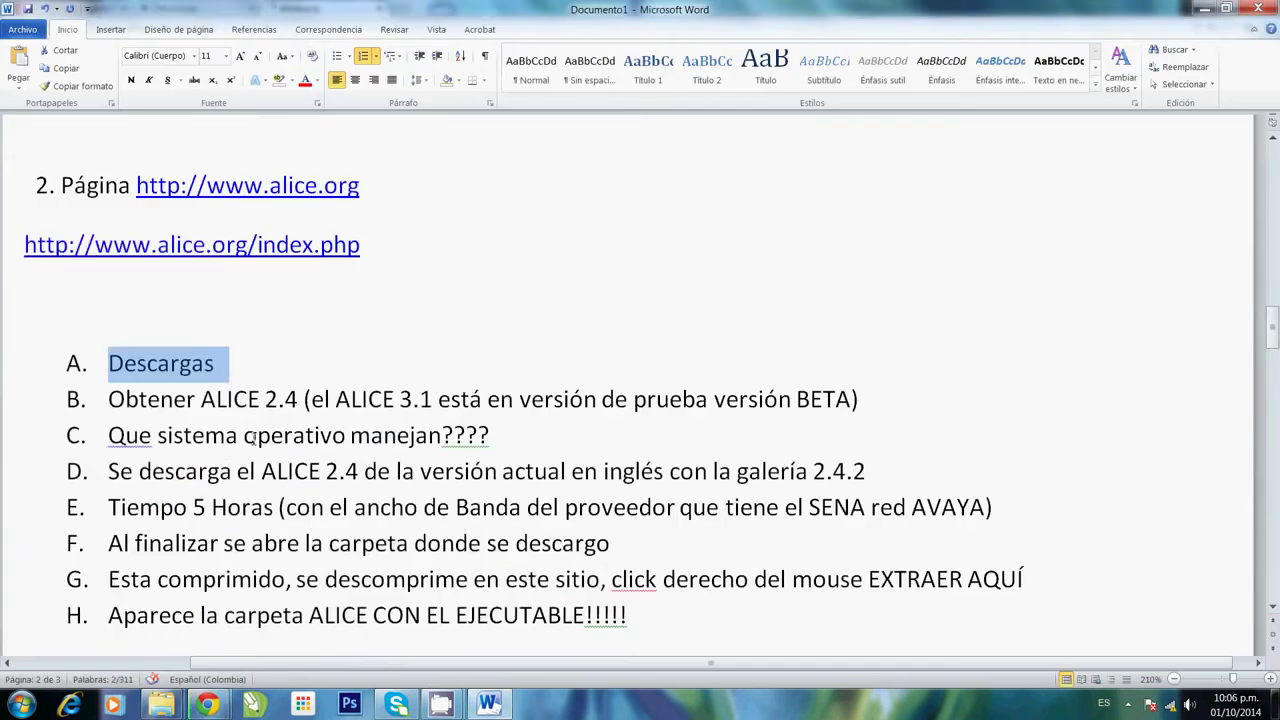
left_click(898, 399)
left_click_drag(898, 399, 166, 402)
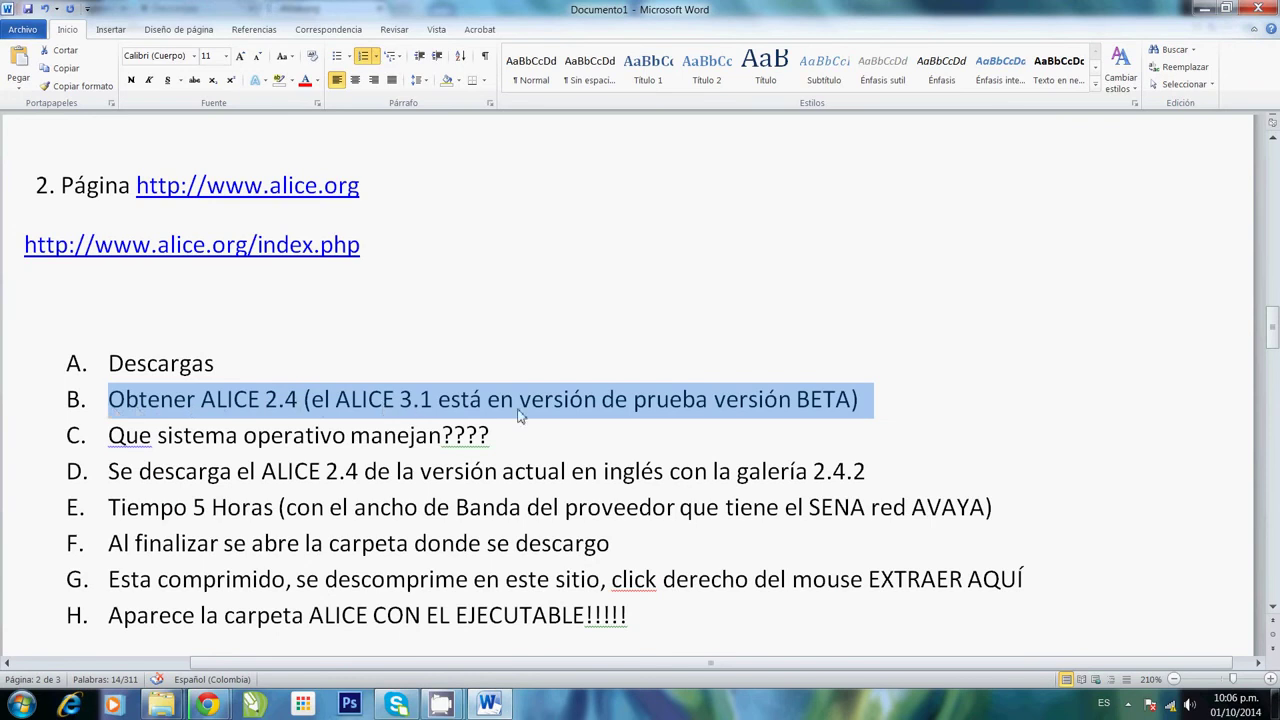
Step: Open the Obtener Alice 2.4 page under Descargas on the Alice site in Chrome
key("alt+Tab")
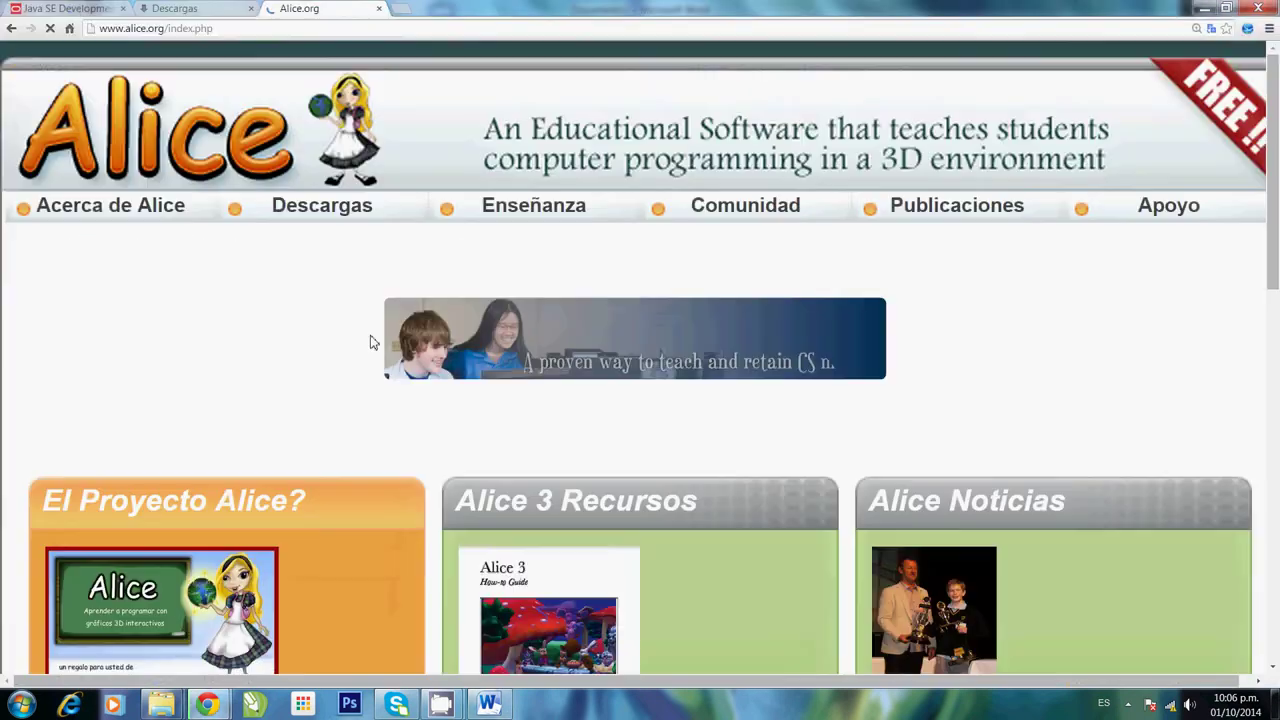
mouse_move(322, 205)
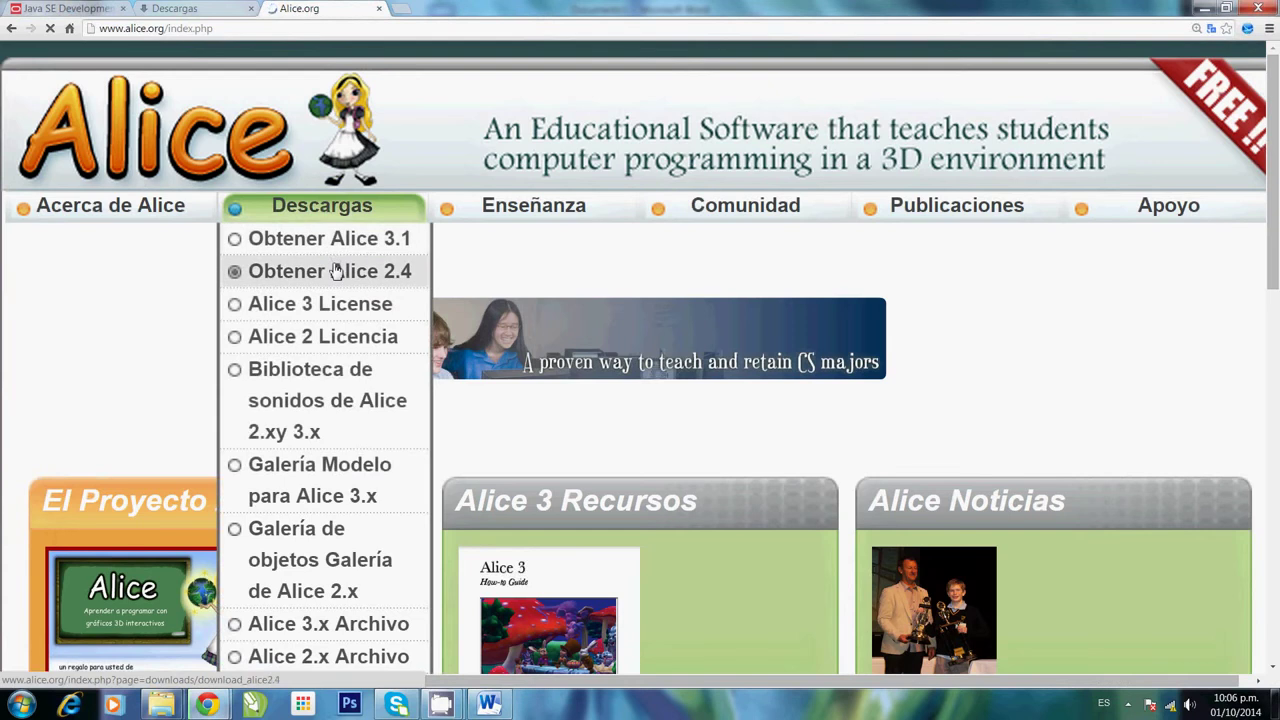
left_click(336, 271)
scroll(434, 423, "down", 3)
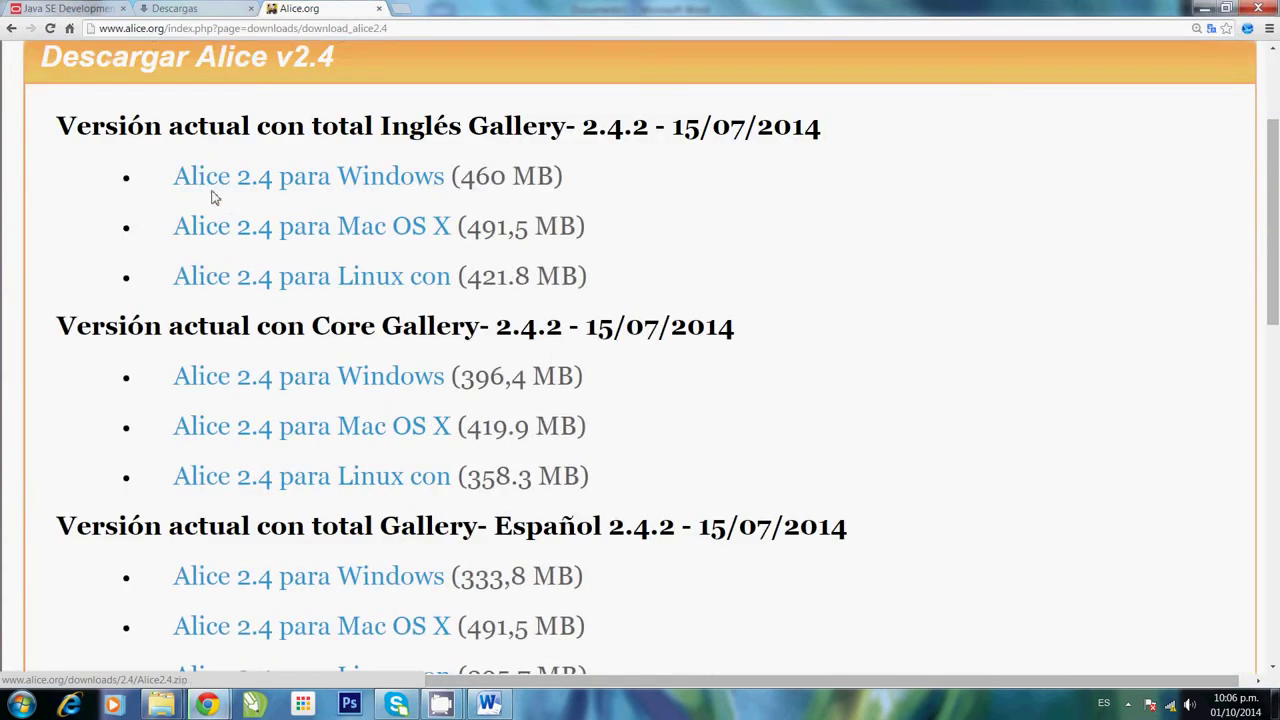
key("alt+Tab")
key("alt+Tab")
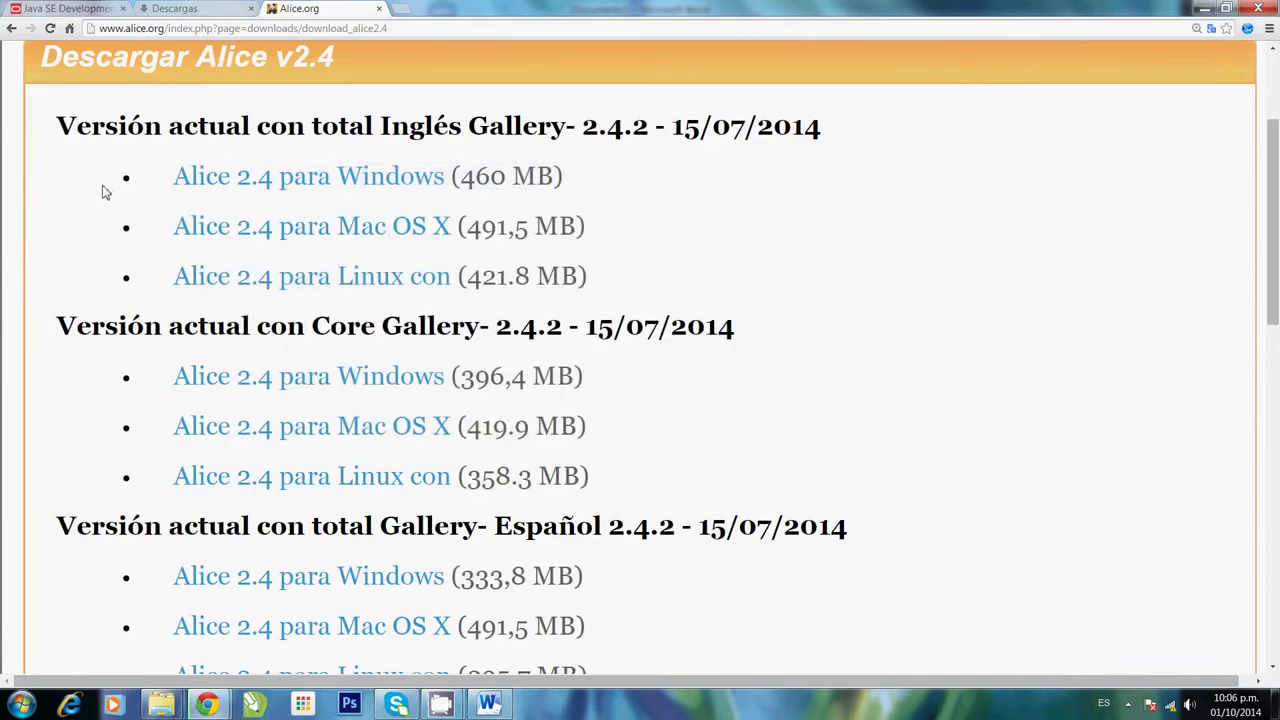
Step: Highlight item C about the operating system in the Word document and check the Windows edition and system type in the computer's properties
key("alt+Tab")
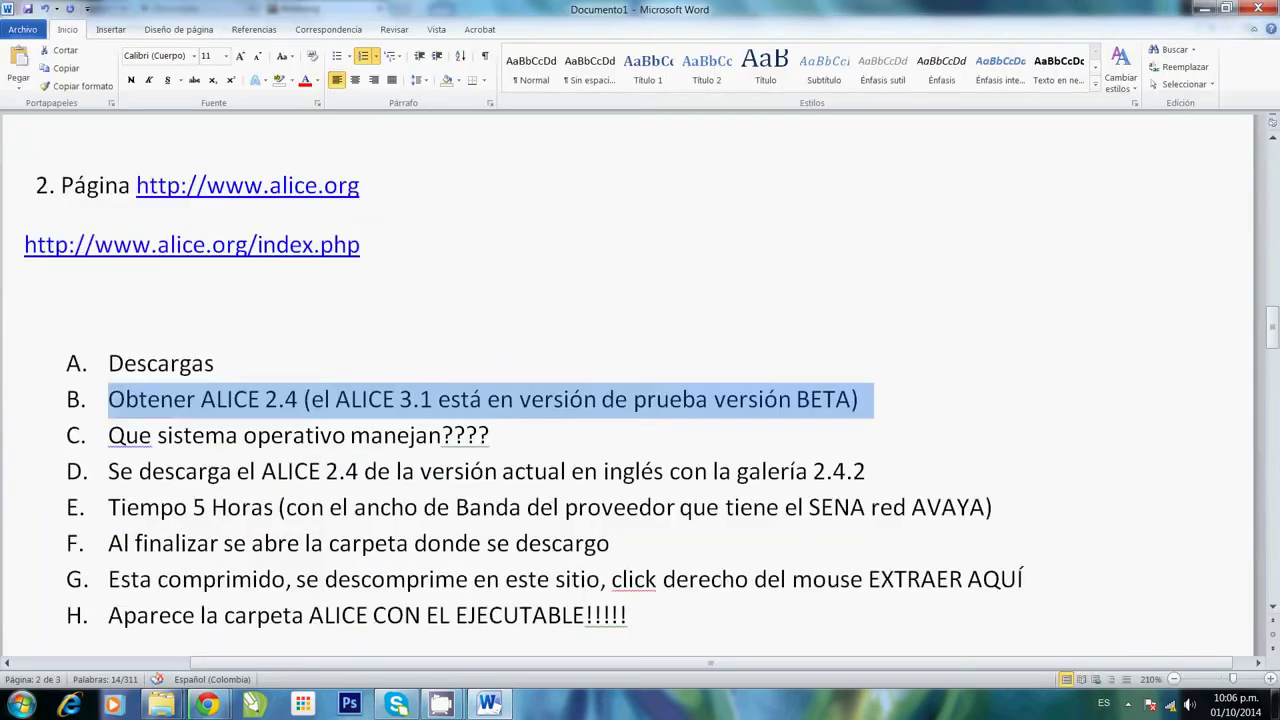
left_click_drag(529, 436, 109, 435)
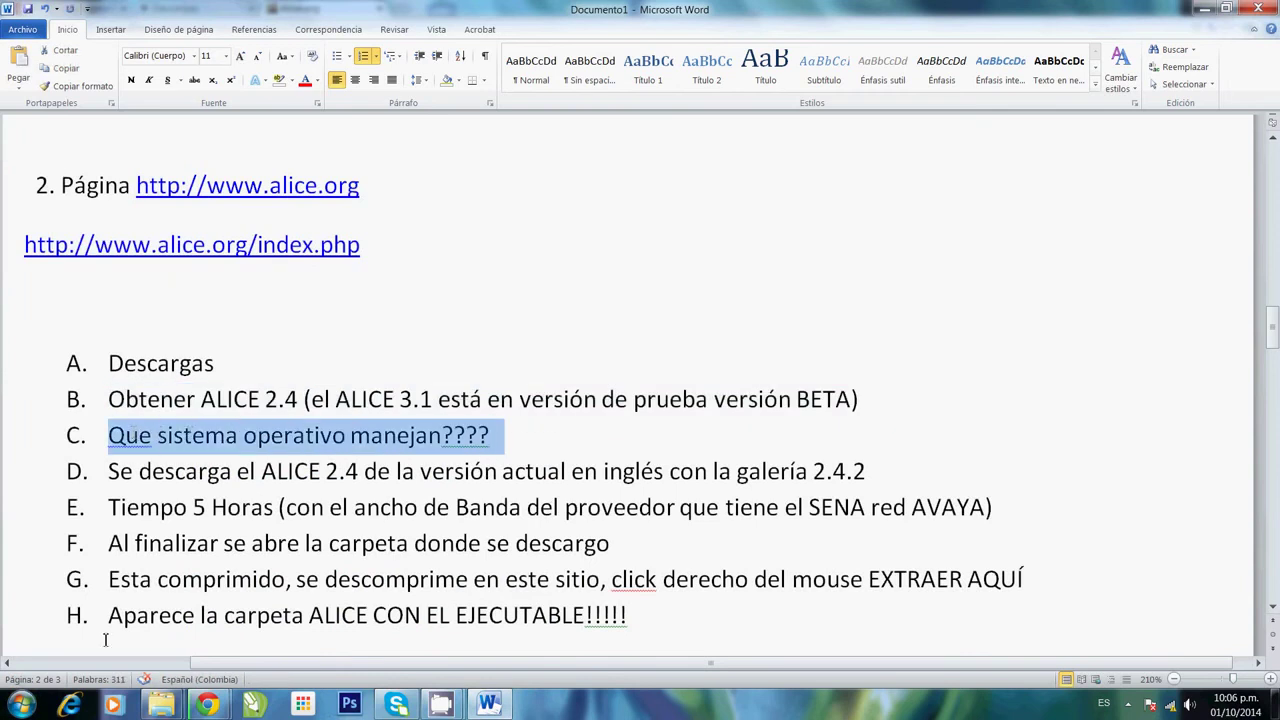
left_click(20, 706)
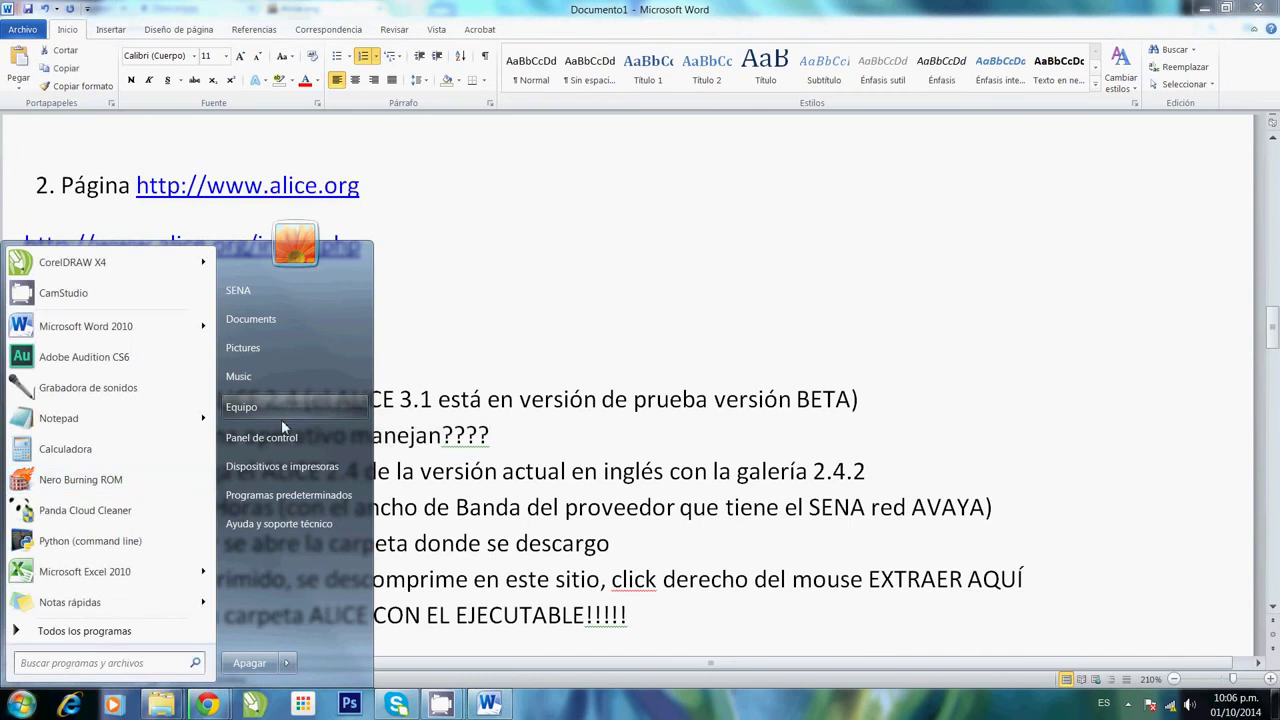
right_click(283, 415)
left_click(350, 559)
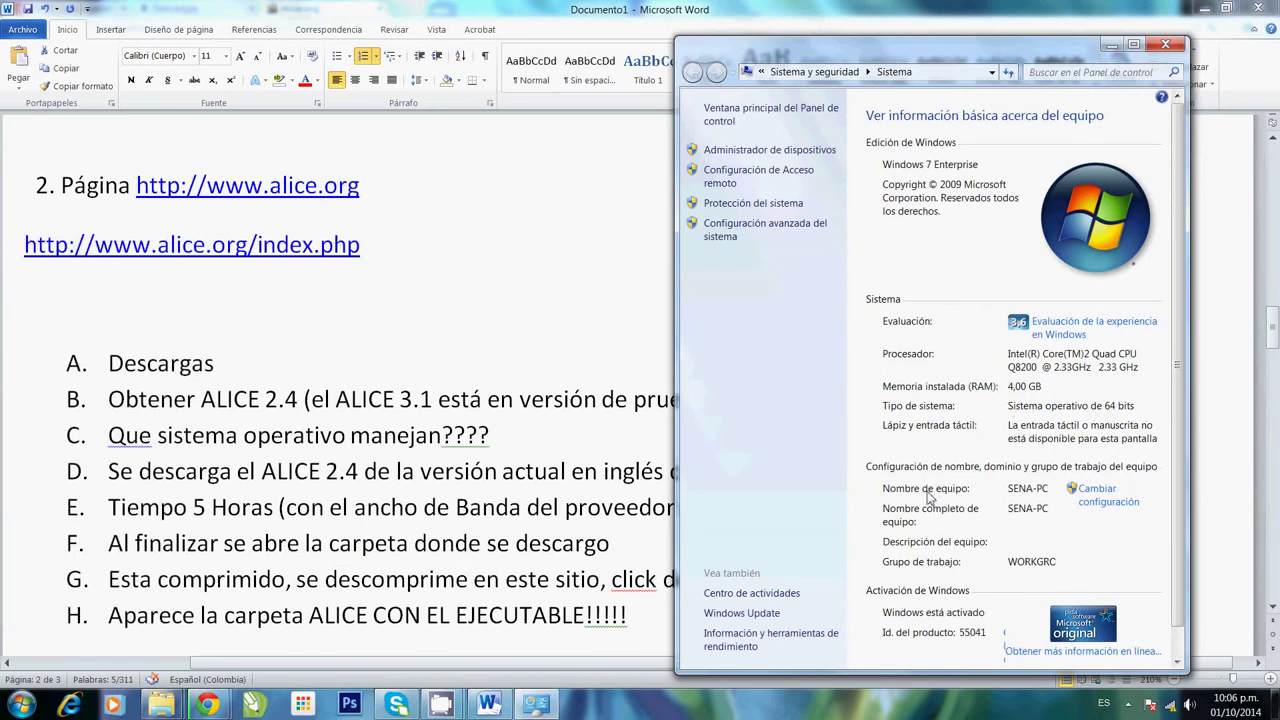
left_click(1165, 44)
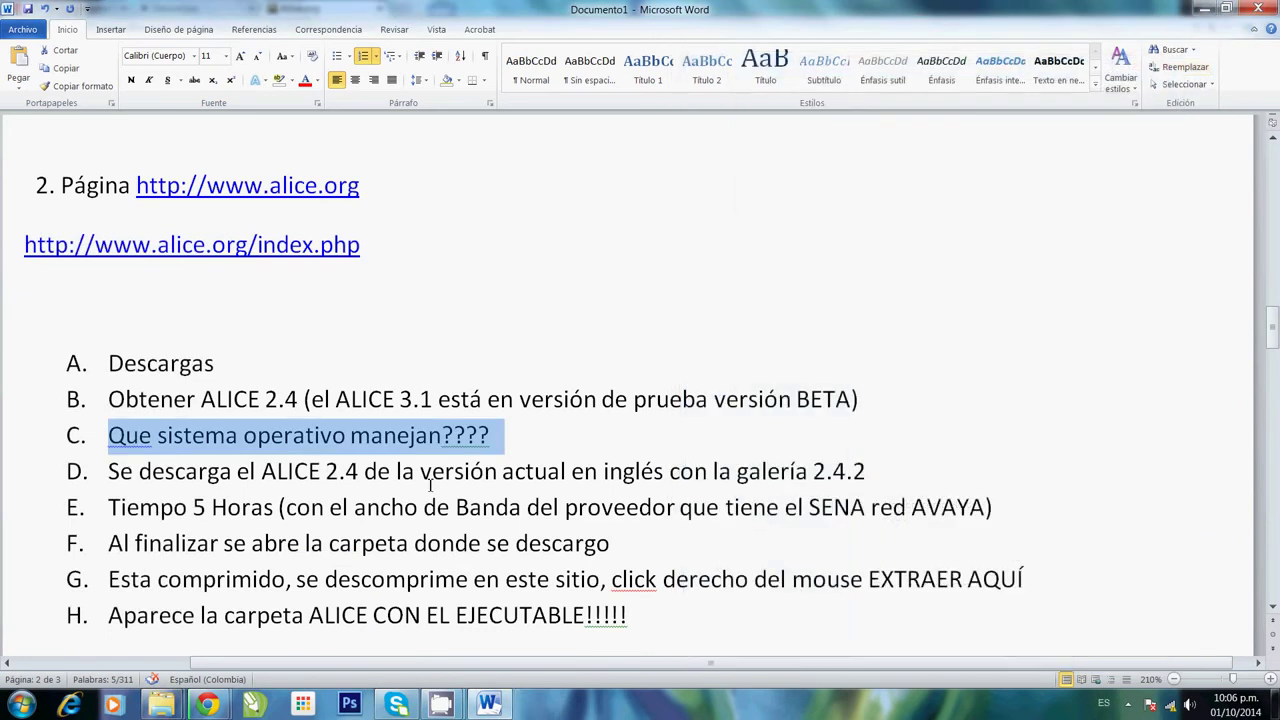
left_click(537, 450)
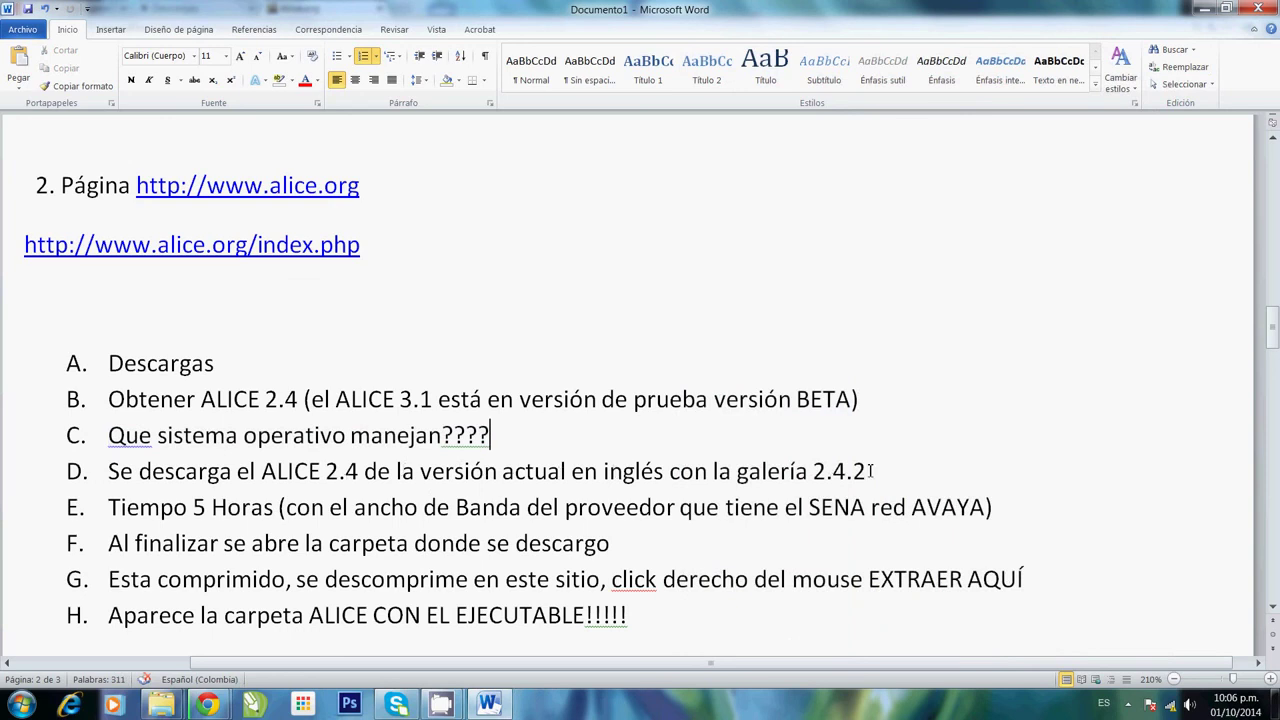
Step: Highlight item D in Word, then download Alice 2.4 para Windows with the full English gallery 2.4.2 in Chrome and show the download list
left_click_drag(871, 471, 130, 471)
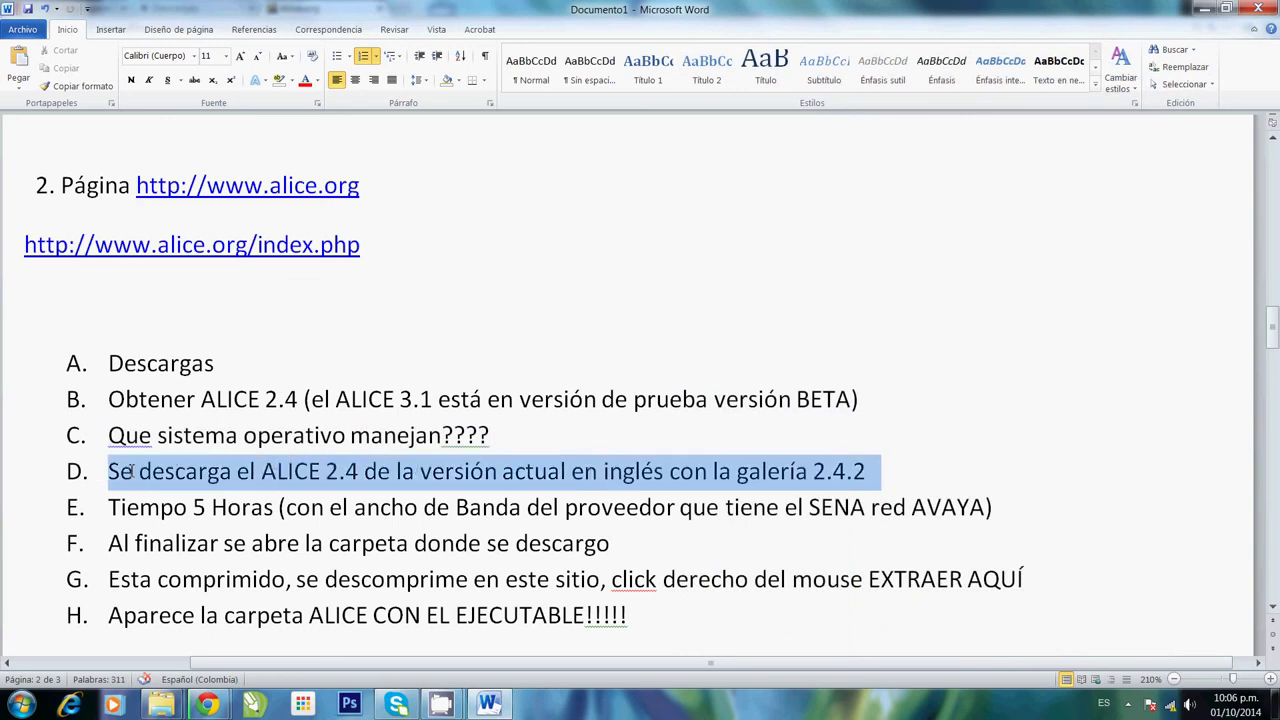
key("alt+Tab")
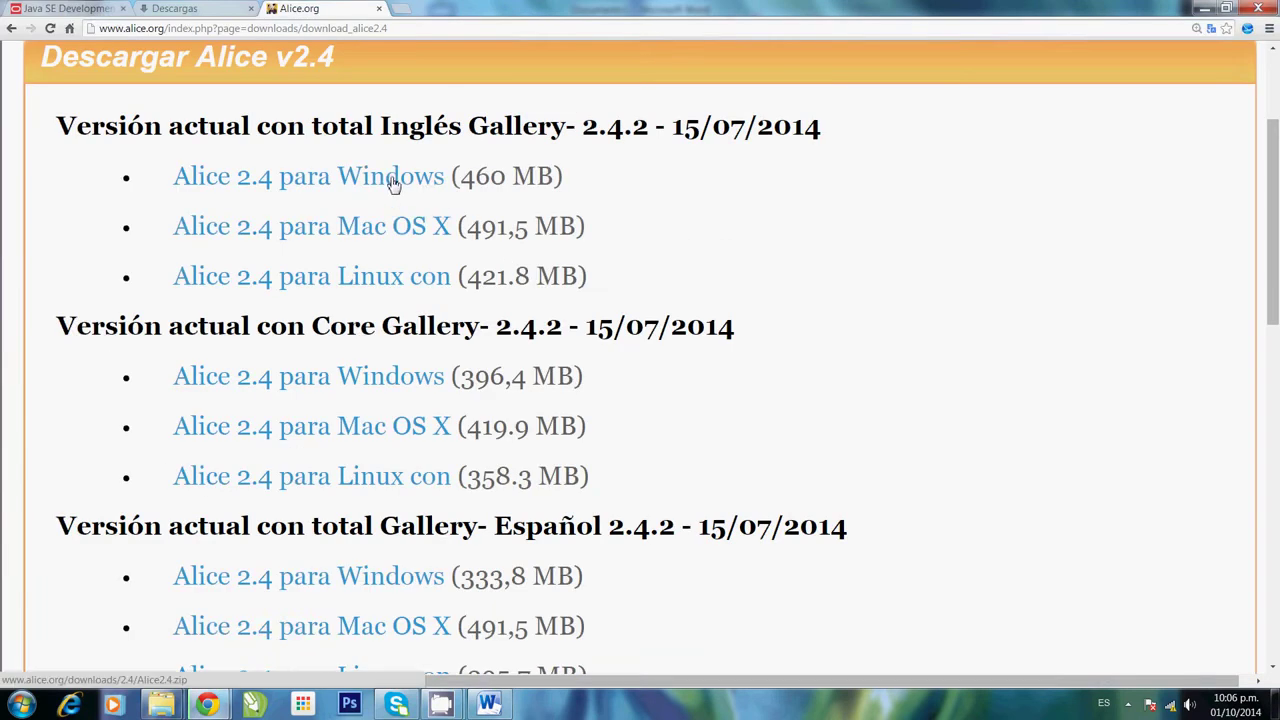
left_click(395, 180)
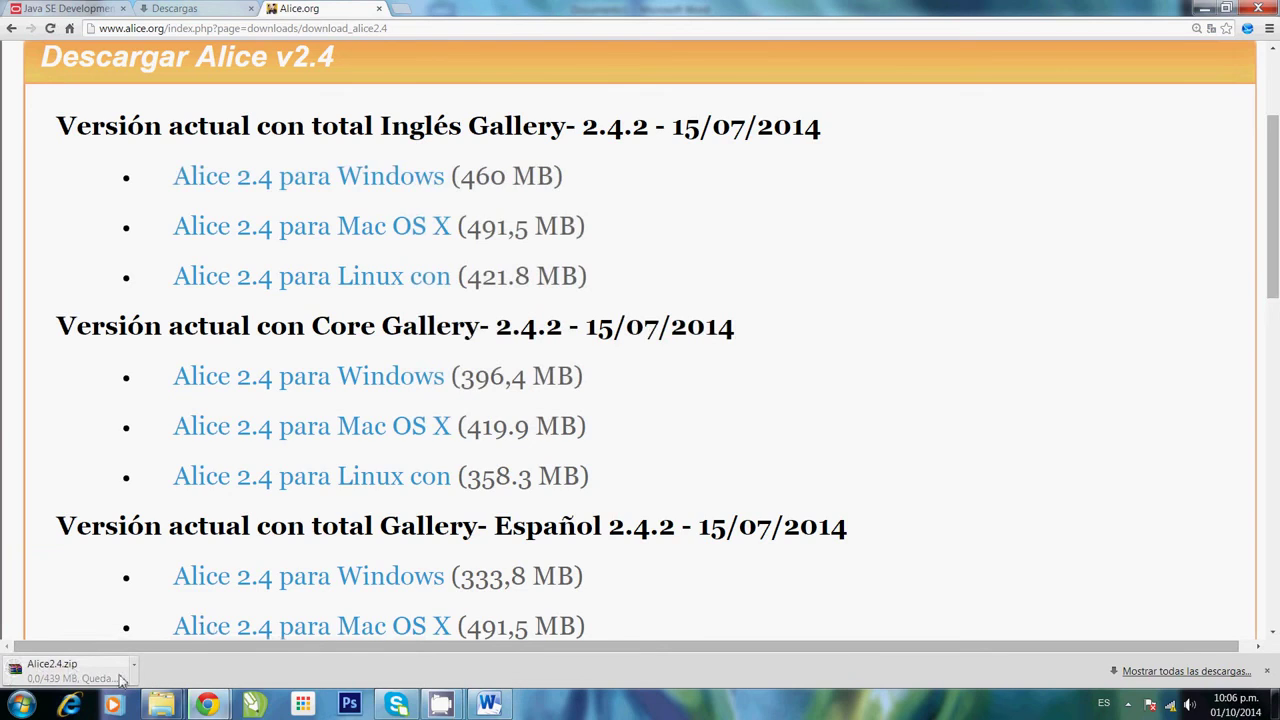
left_click(175, 9)
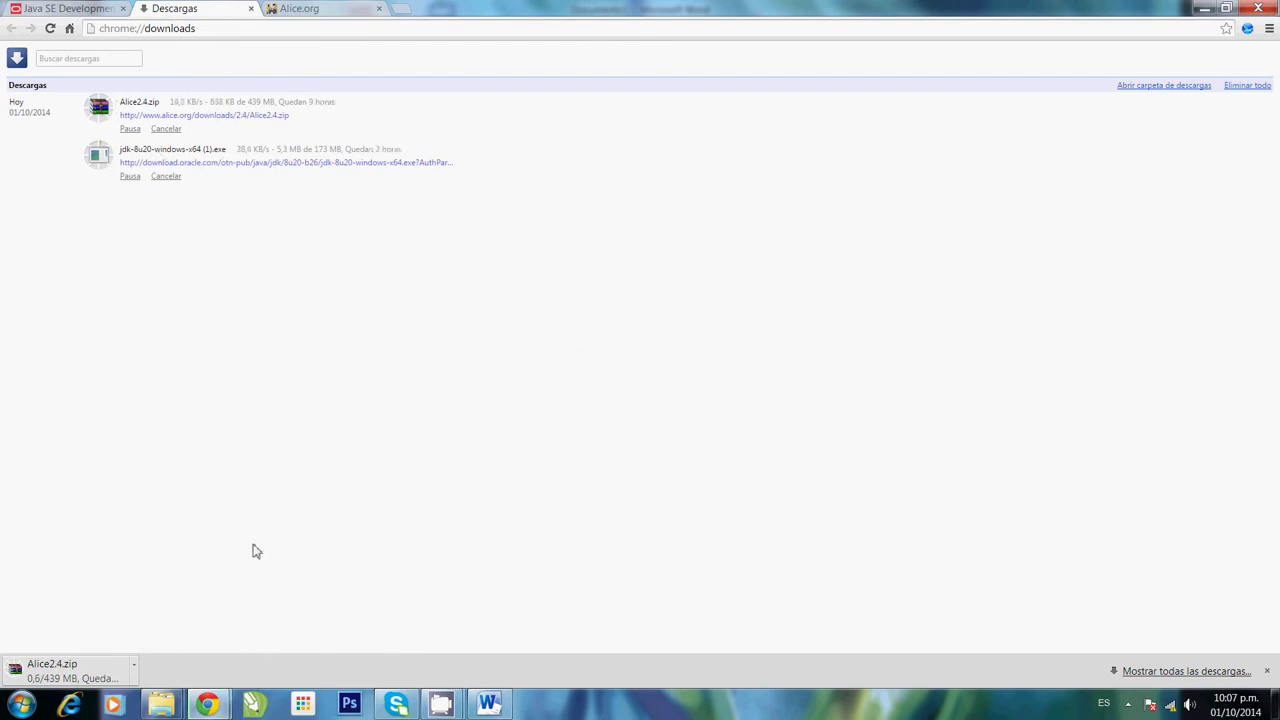
Step: Cancel the jdk-8u20-windows-x64 (1).exe download in Chrome and remove it from the download list
key("alt+Tab")
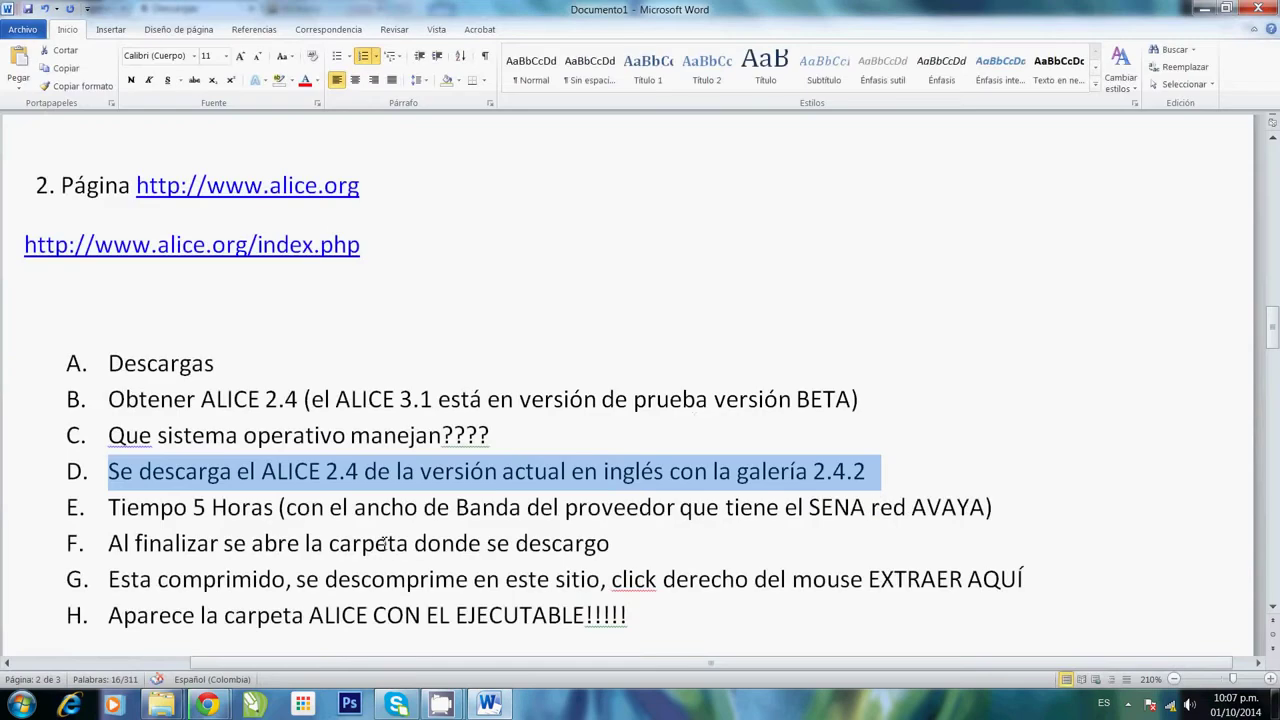
left_click(386, 525)
key("alt+Tab")
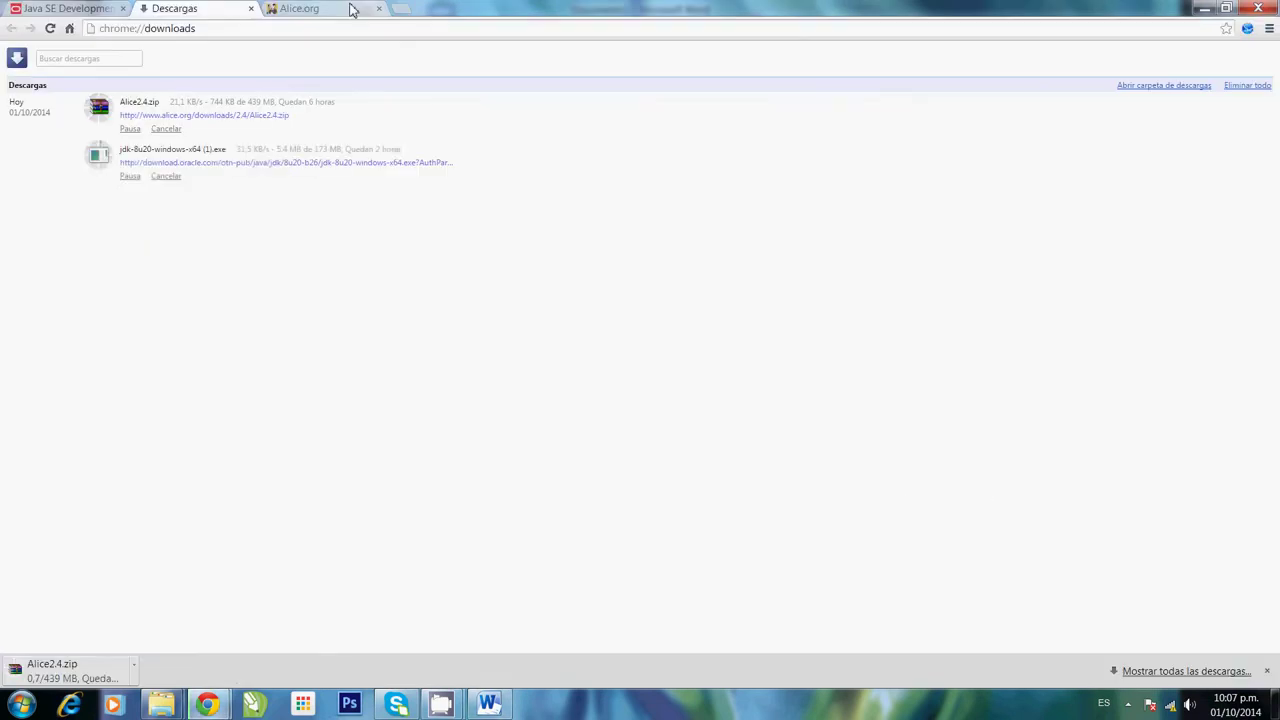
left_click(157, 177)
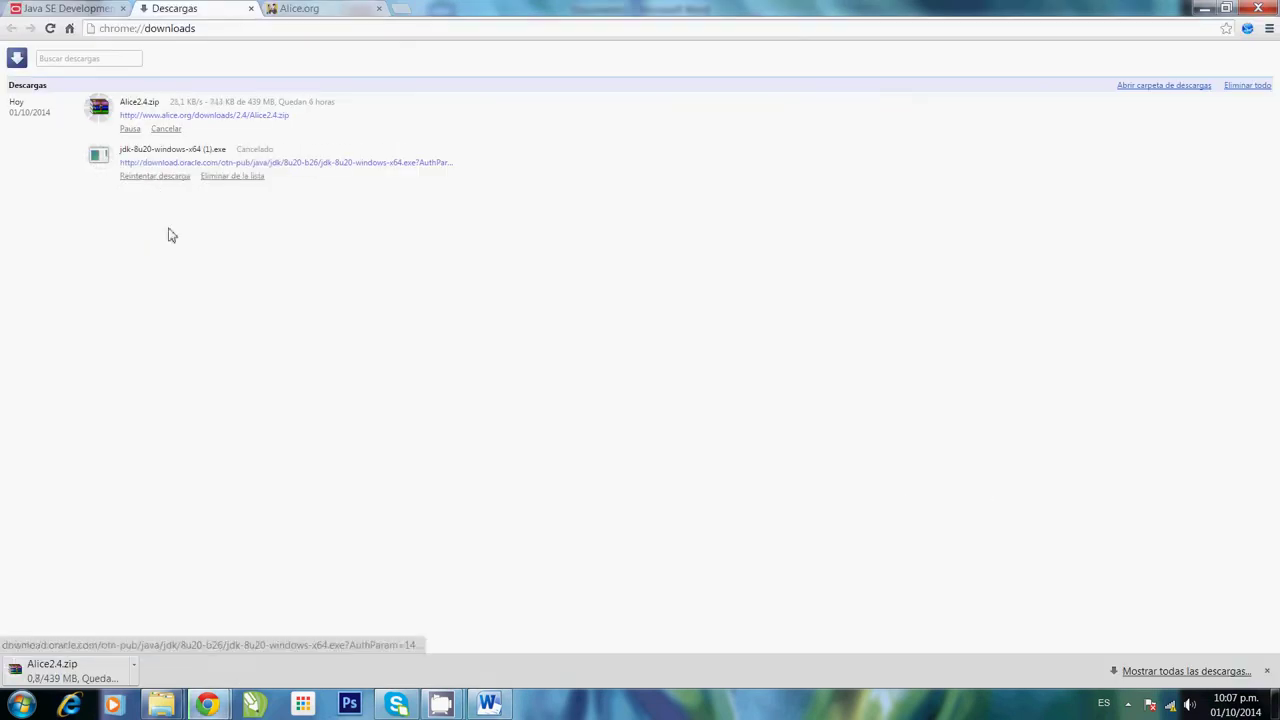
left_click(236, 176)
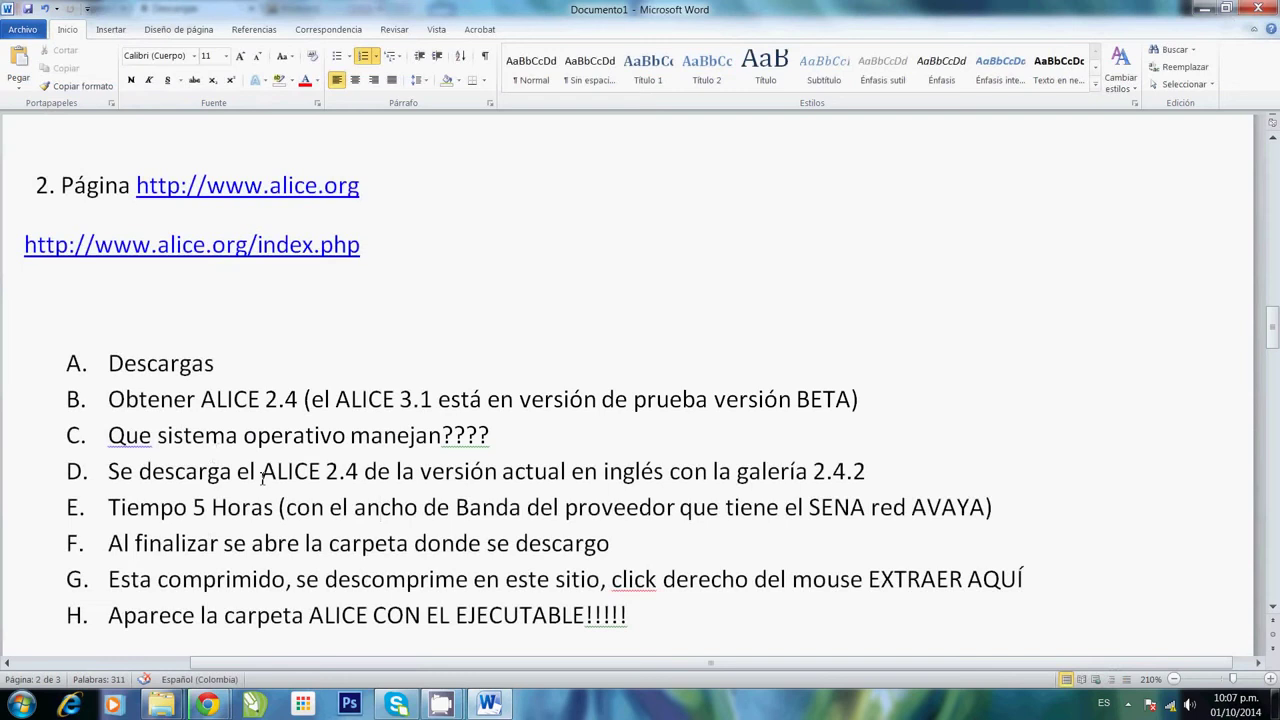
Step: Highlight item E about the download time in the Word document and check the remaining time of Alice2.4.zip in Chrome
left_click_drag(113, 508, 988, 508)
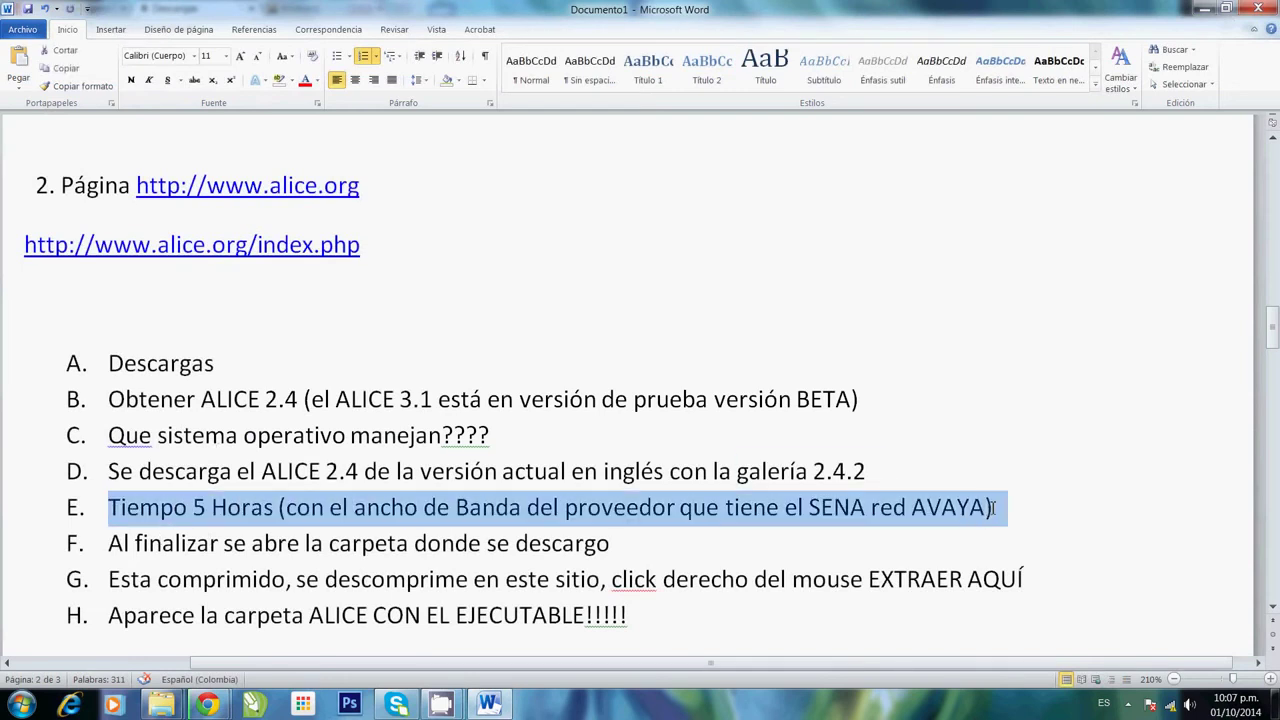
key("alt+Tab")
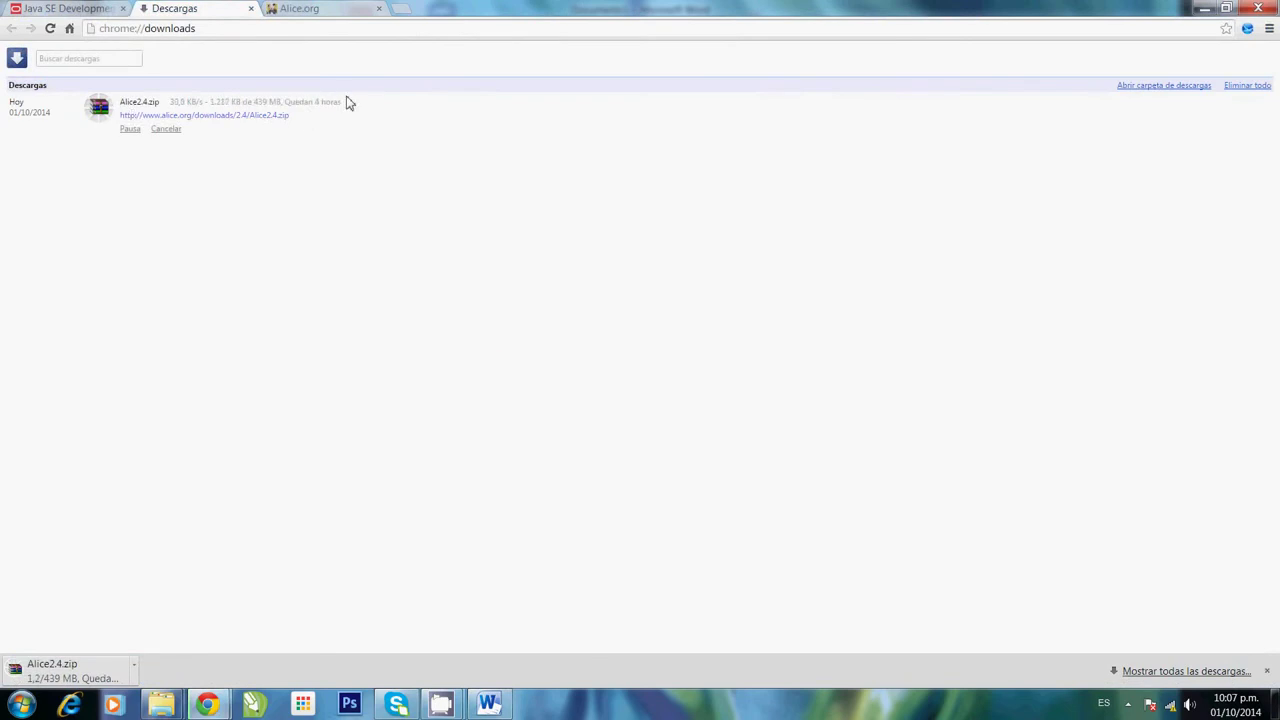
Step: Mark the Alice2.4.zip download details in Chrome, then switch to Word and highlight item F about the download folder
mouse_move(346, 108)
left_mouse_down()
mouse_move(303, 114)
mouse_move(333, 123)
left_mouse_up()
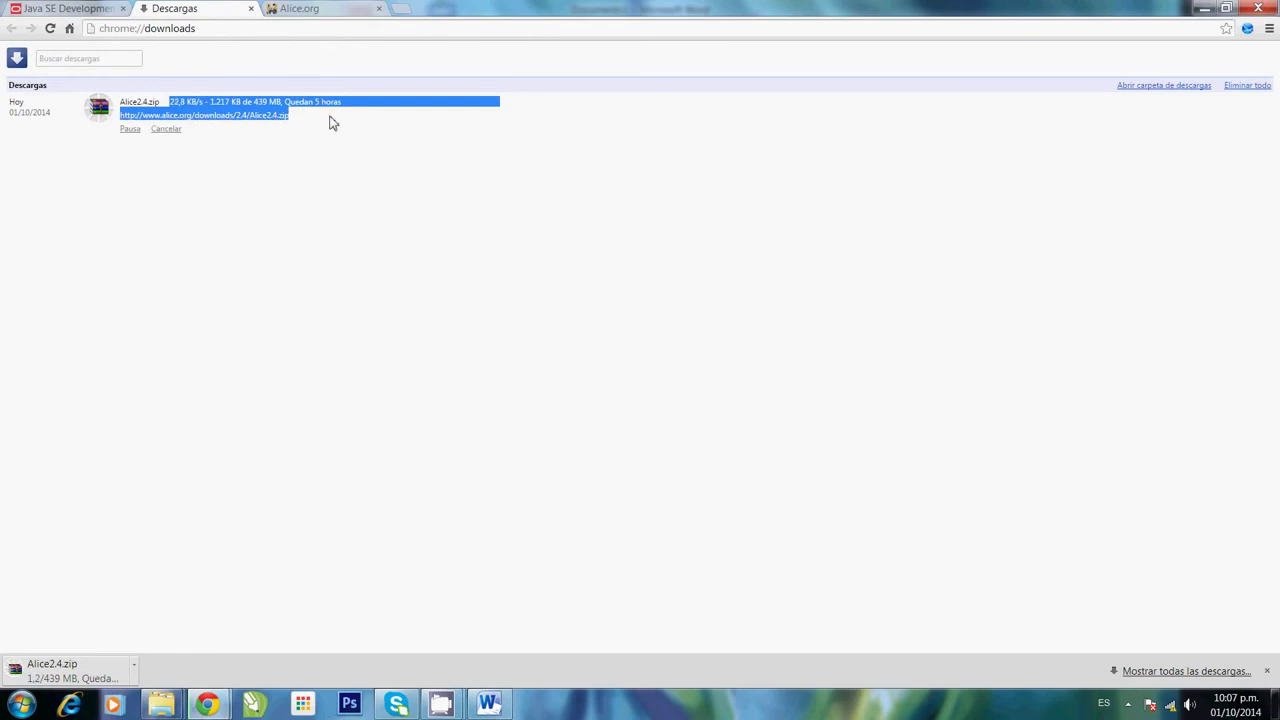
left_click(320, 197)
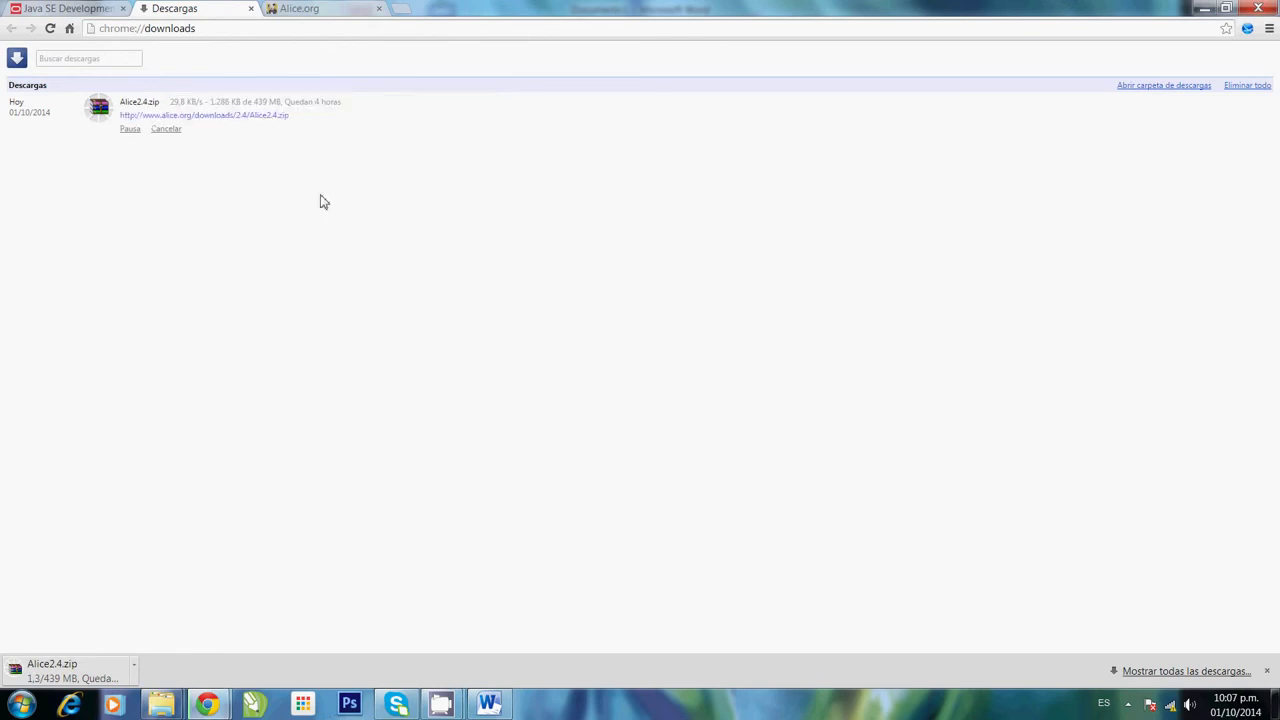
key("alt+Tab")
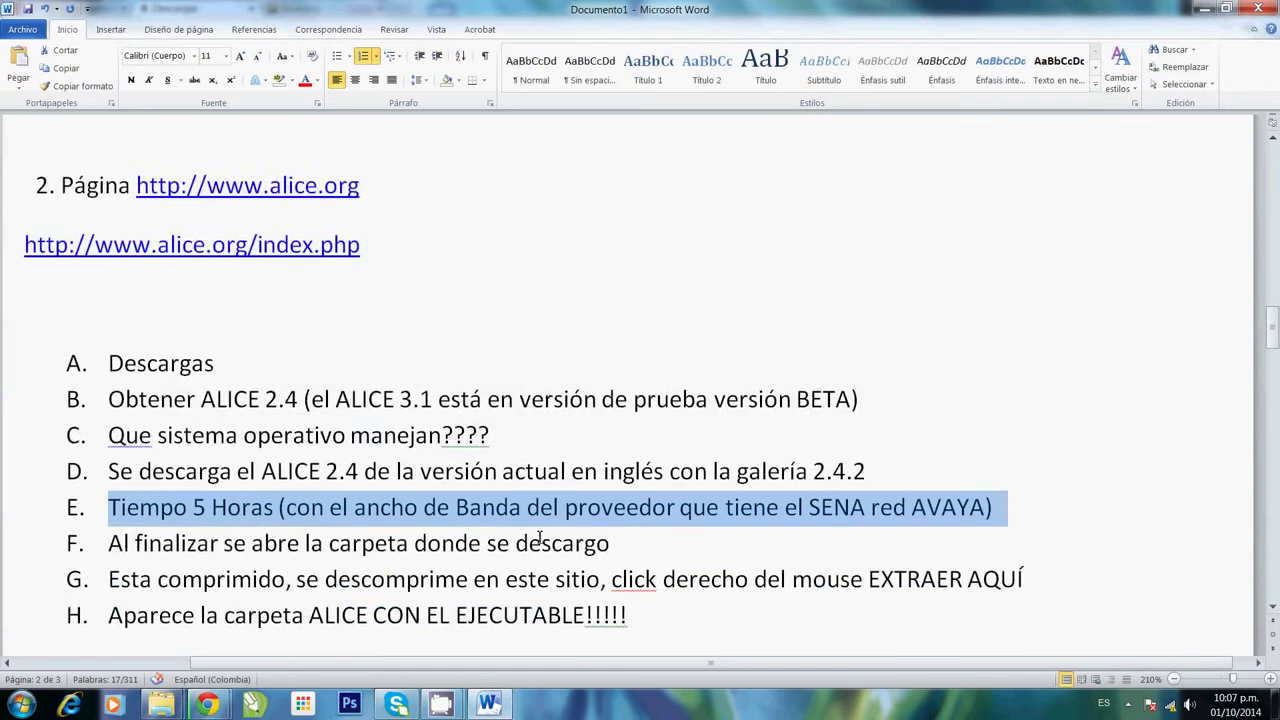
scroll(545, 515, "down", 1)
left_click_drag(609, 459, 112, 461)
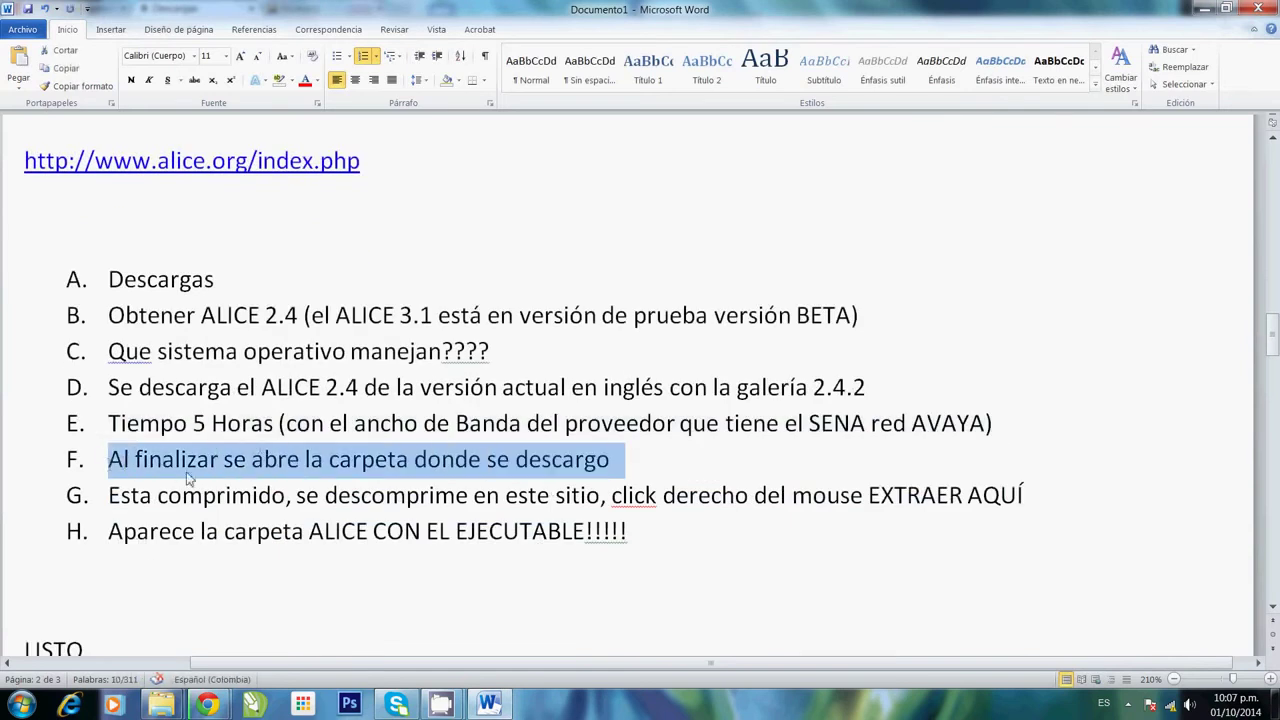
Step: Switch to Chrome and open the downloads folder from the download list
key("alt+Tab")
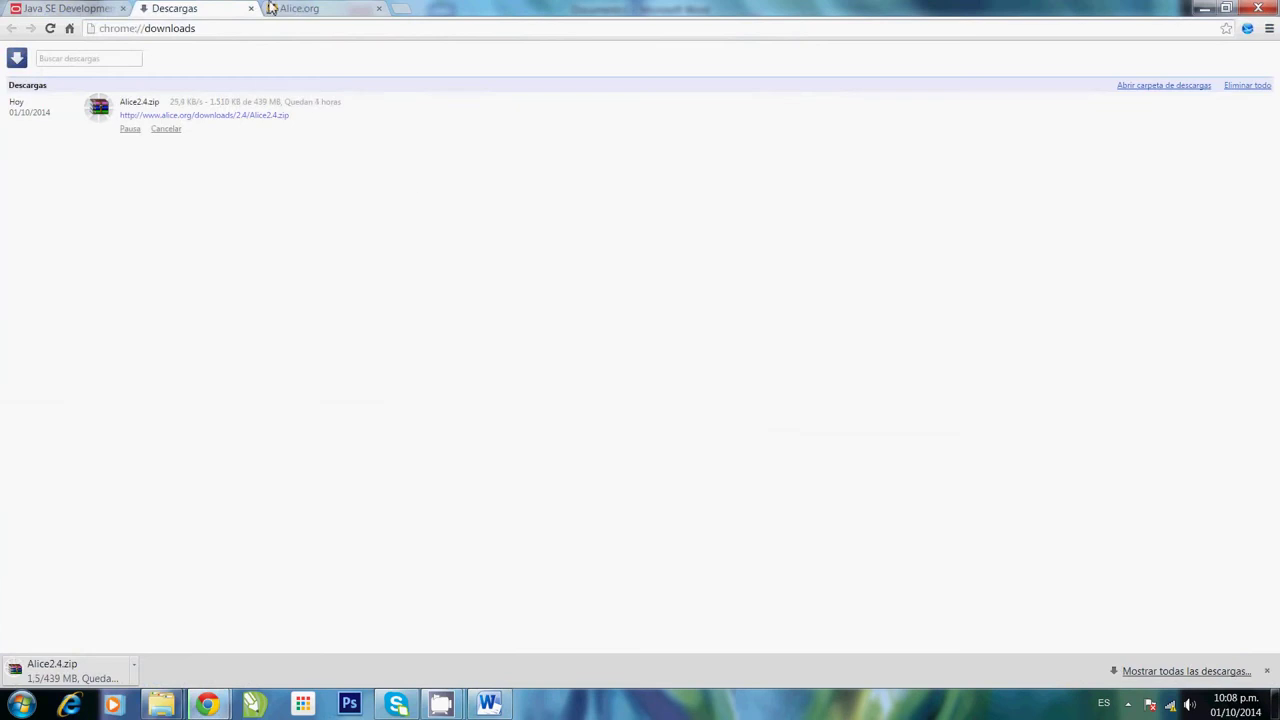
right_click(220, 106)
left_click(611, 214)
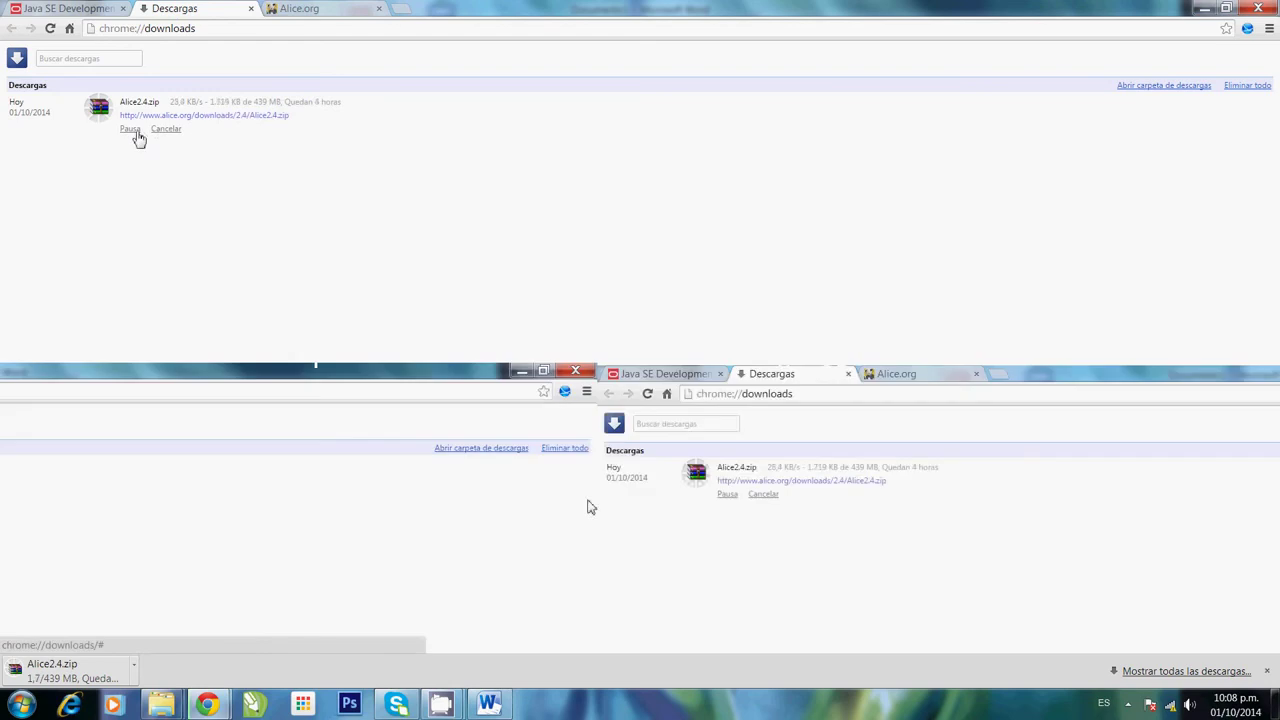
left_click(1172, 96)
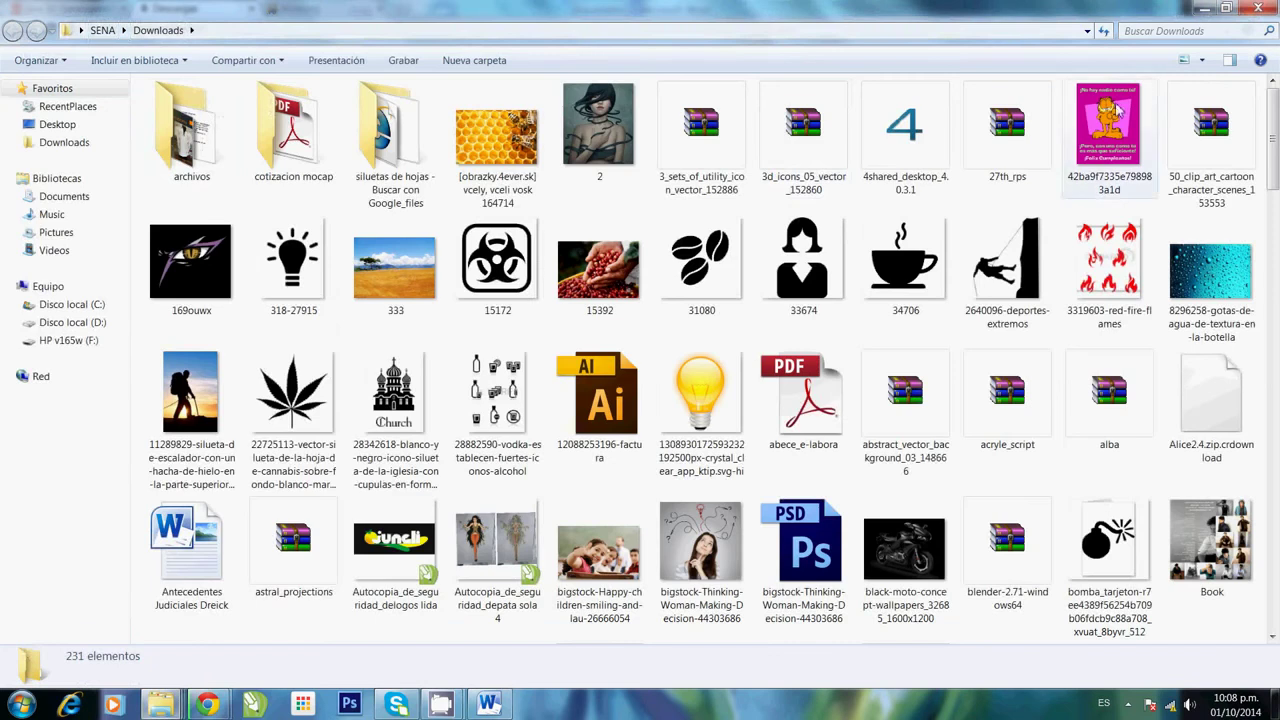
Step: Change the Downloads folder's view to Detalles
key("super")
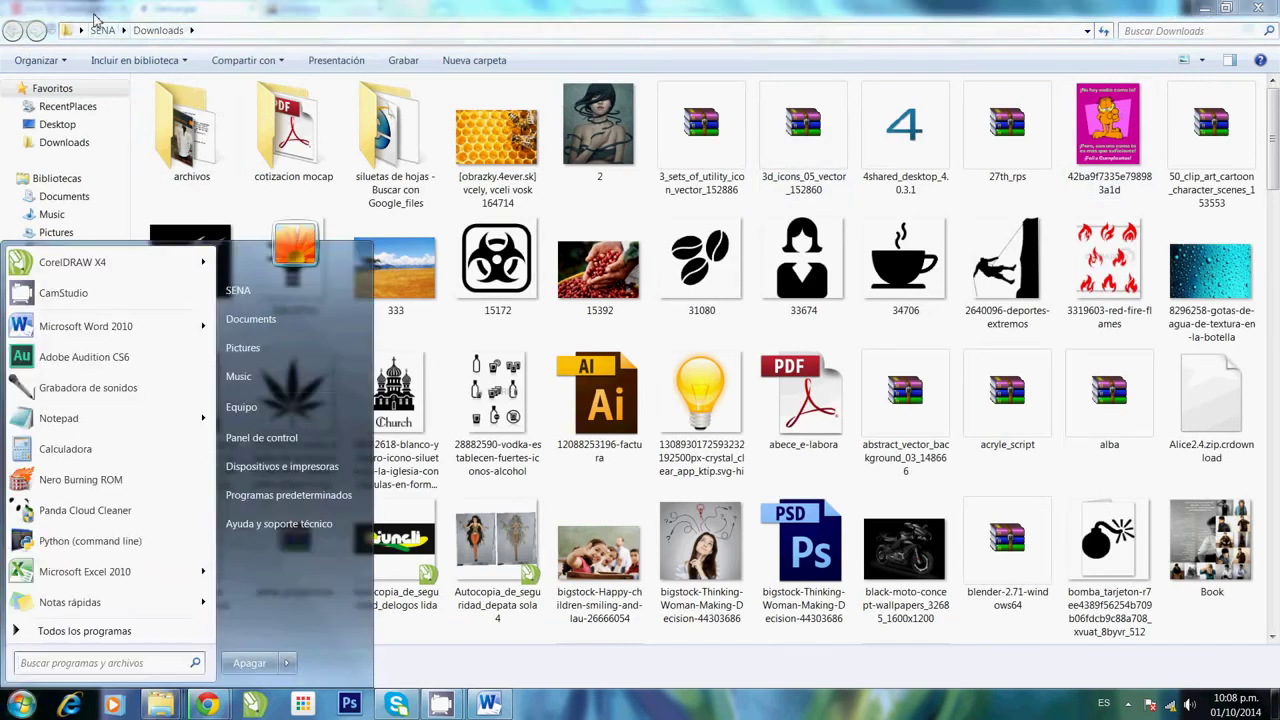
key("super")
key("alt")
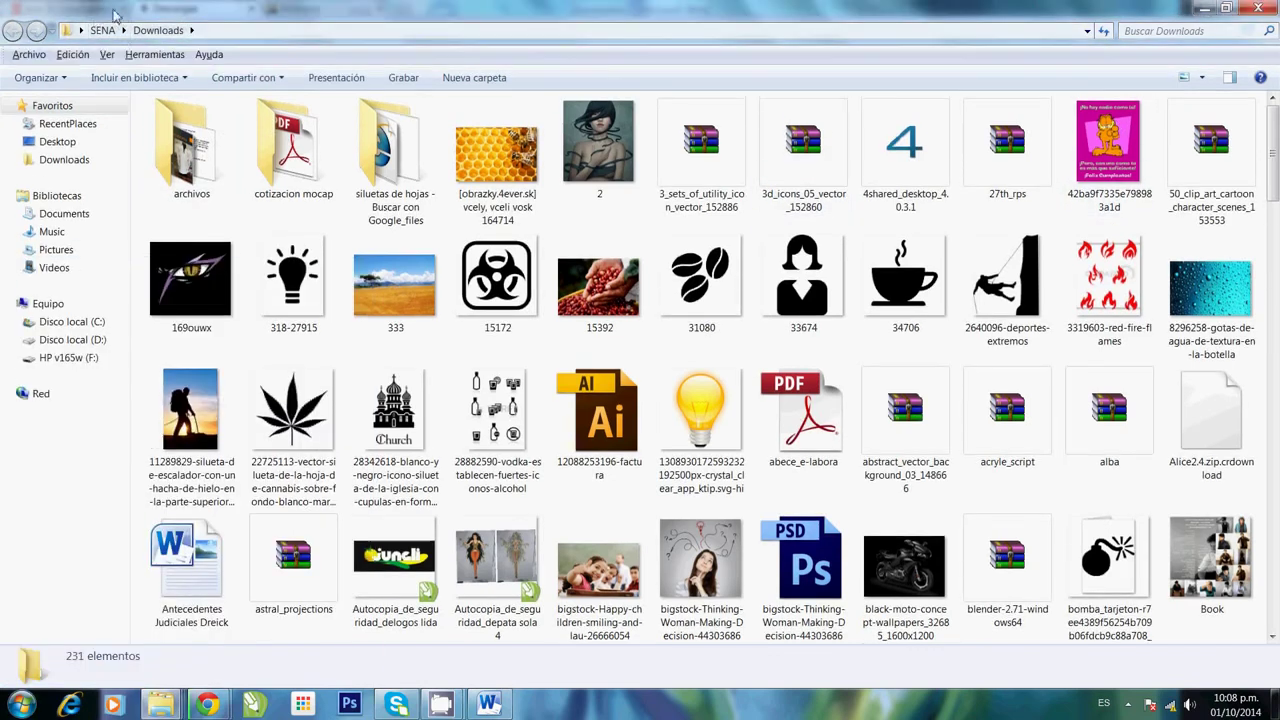
left_click(107, 54)
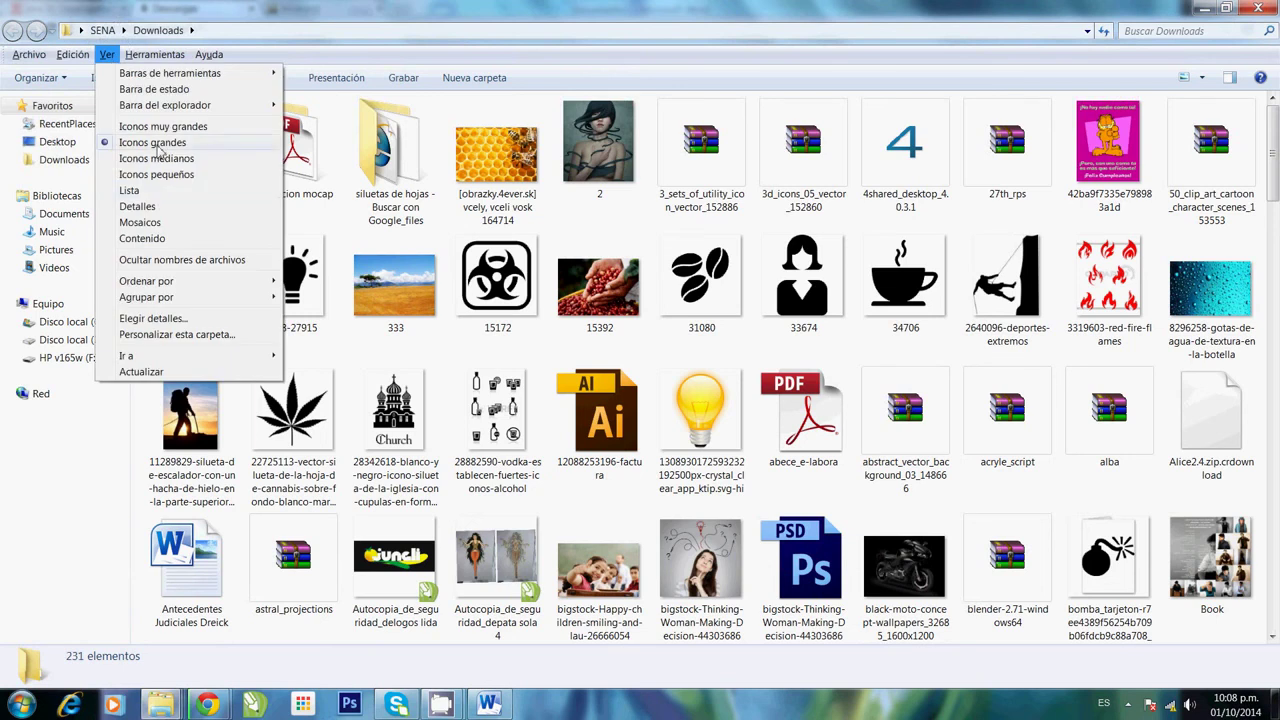
left_click(138, 207)
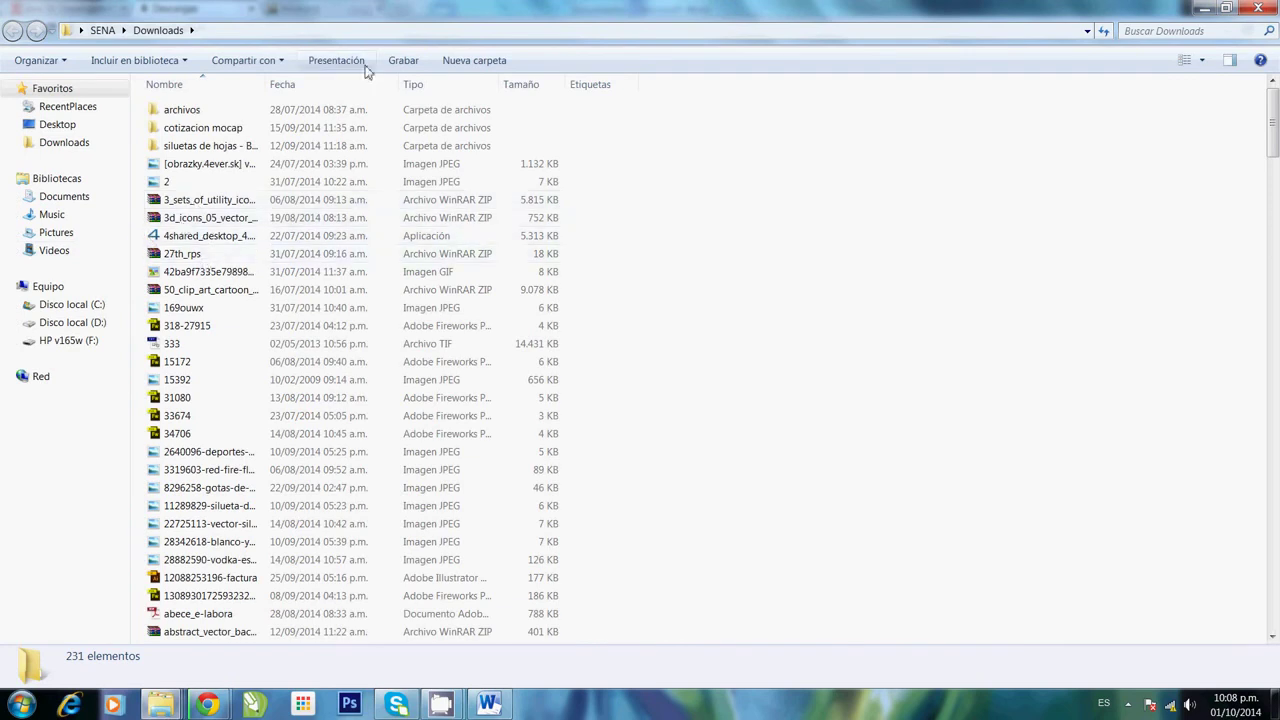
Step: Sort the Downloads folder by Tipo and look through the whole file list for the Alice download
left_click(415, 85)
scroll(265, 378, "down", 20)
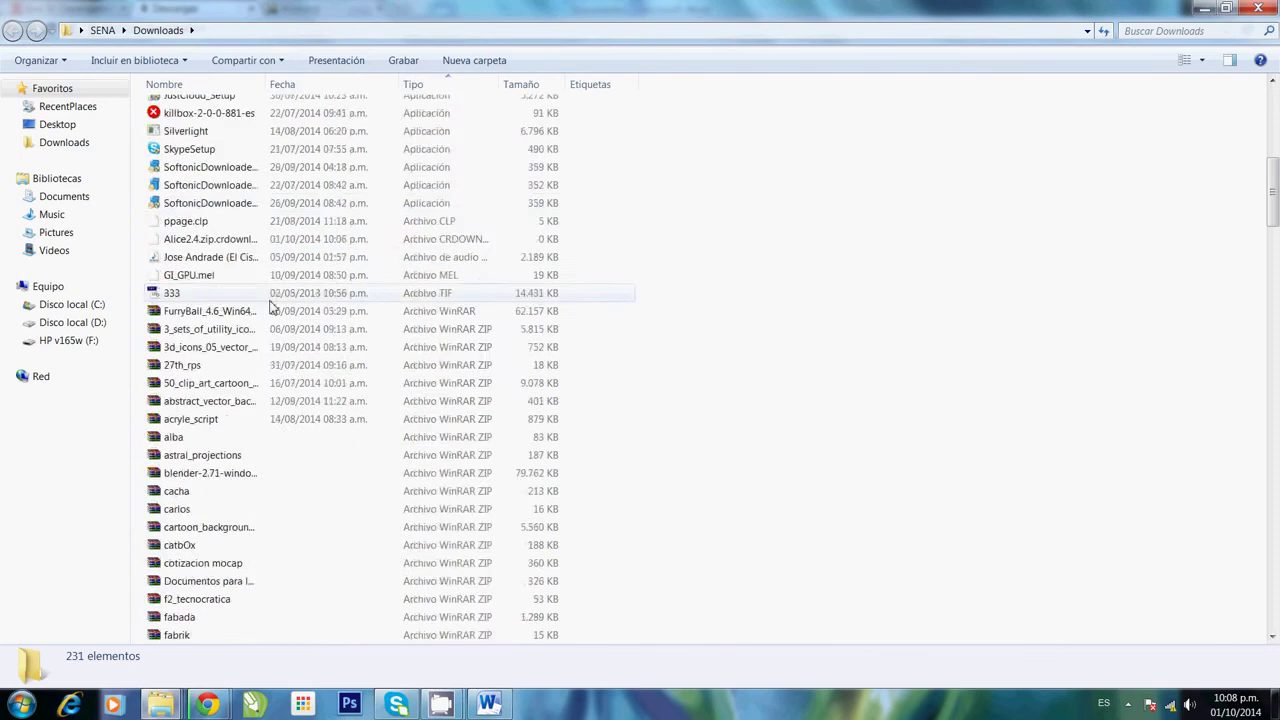
scroll(313, 343, "down", 20)
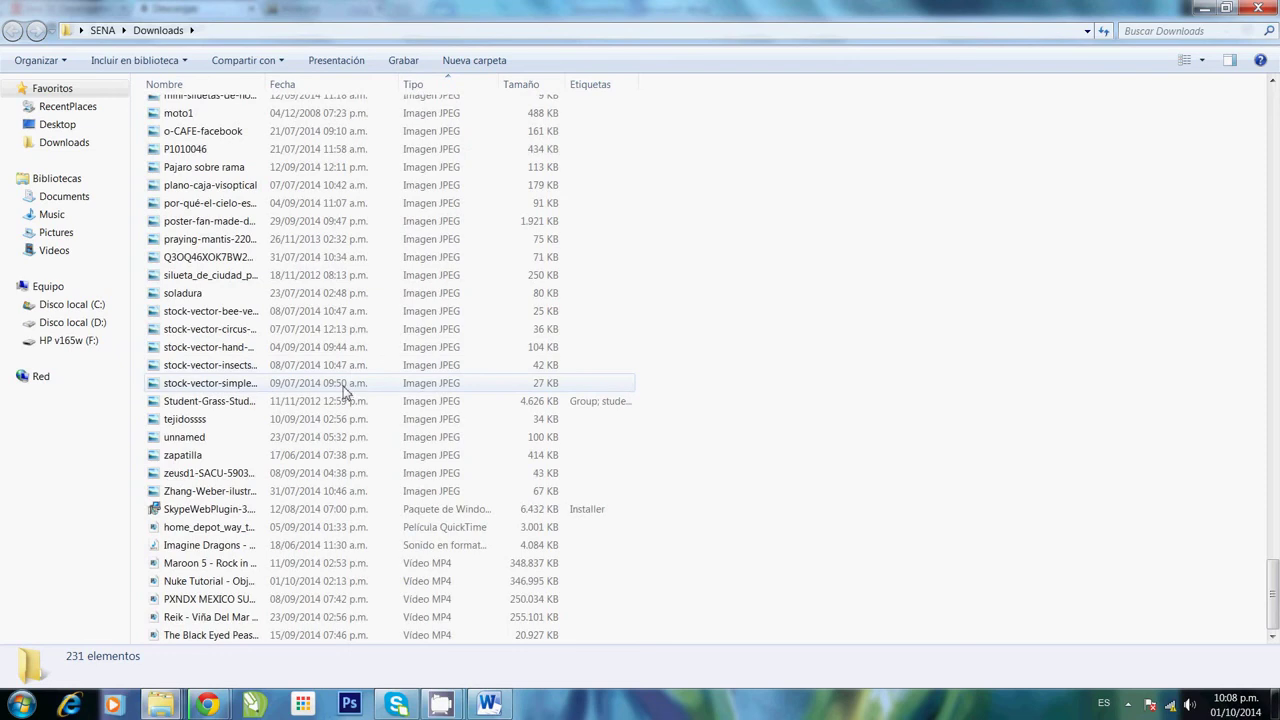
scroll(320, 450, "up", 2)
scroll(310, 482, "down", 2)
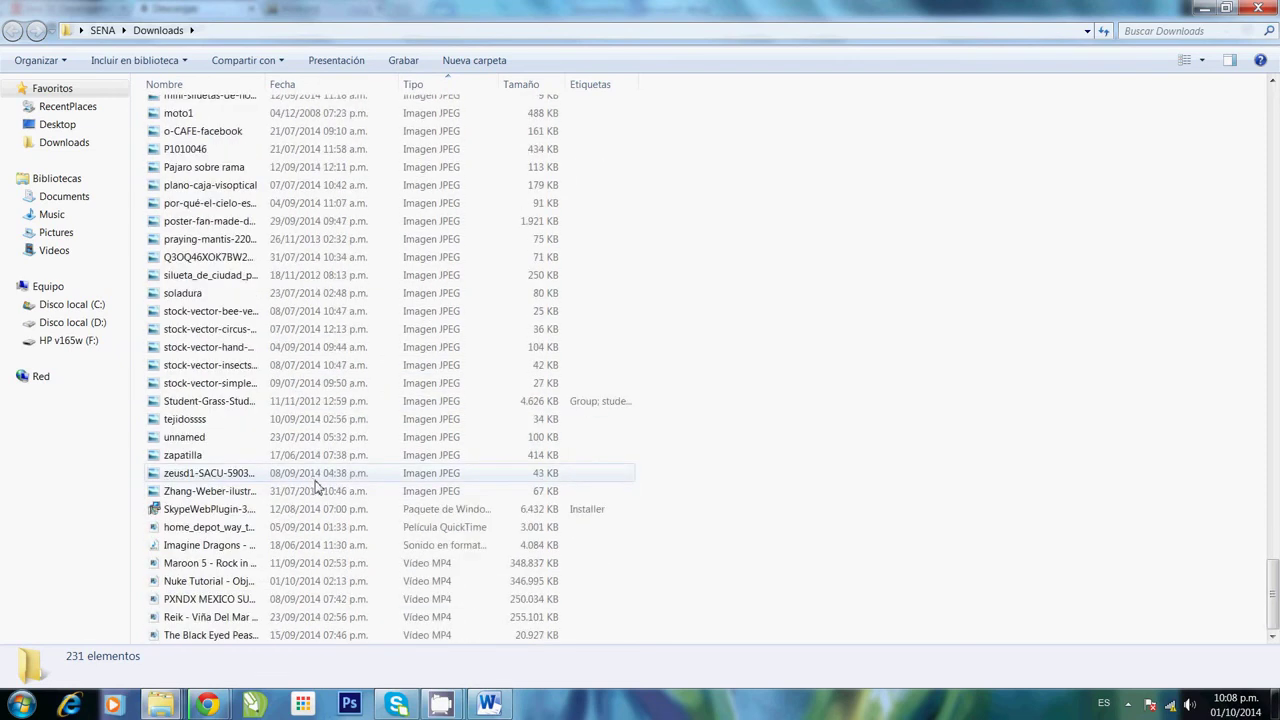
scroll(320, 485, "up", 20)
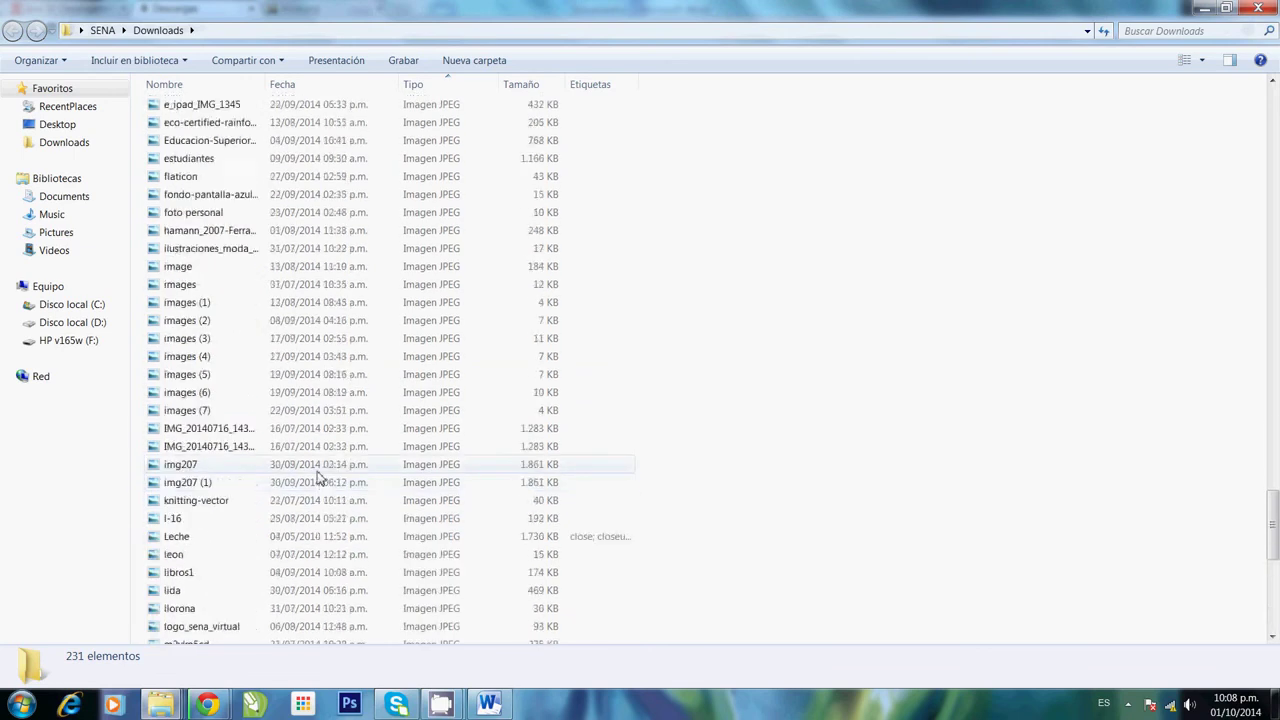
scroll(318, 470, "up", 18)
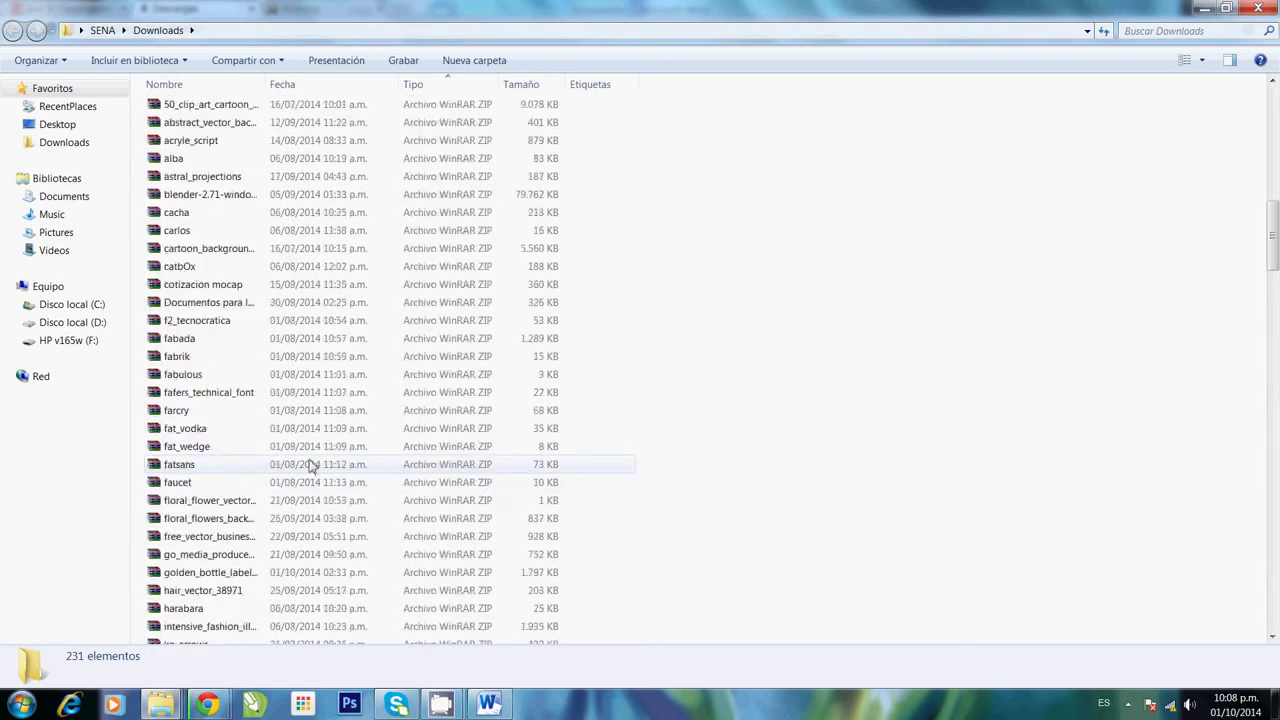
scroll(320, 478, "down", 9)
scroll(320, 478, "down", 2)
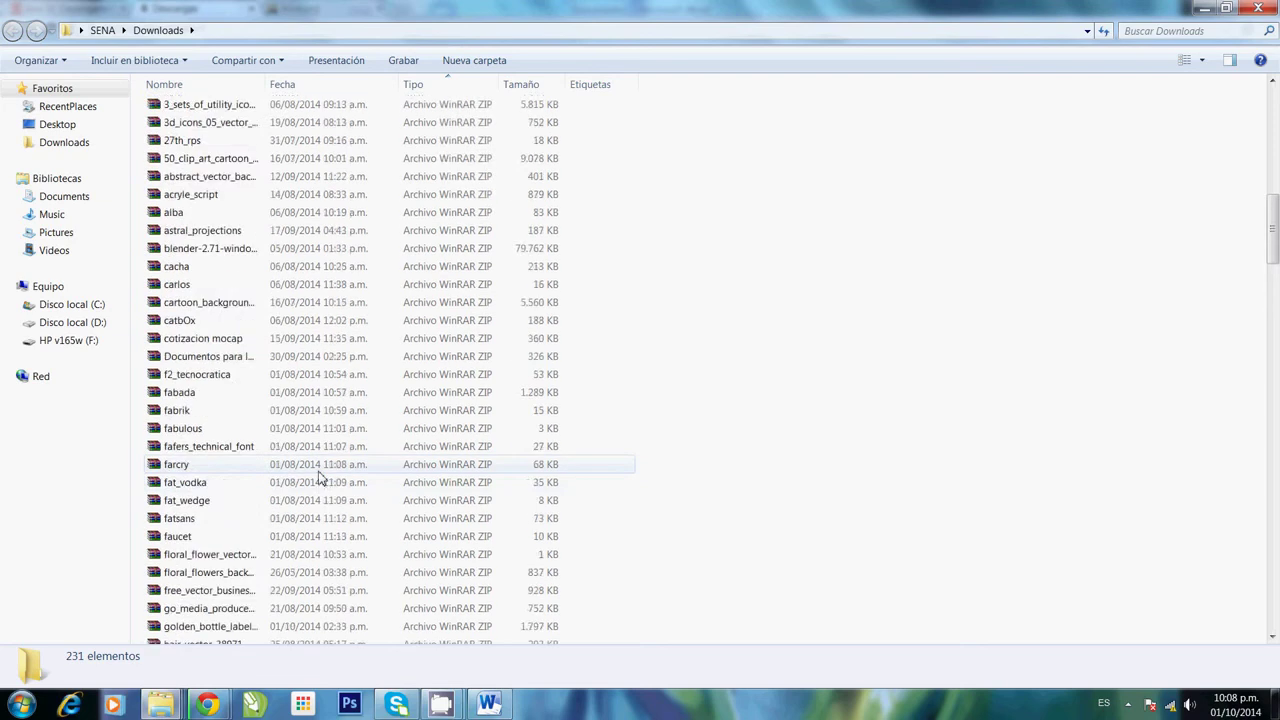
scroll(320, 478, "up", 6)
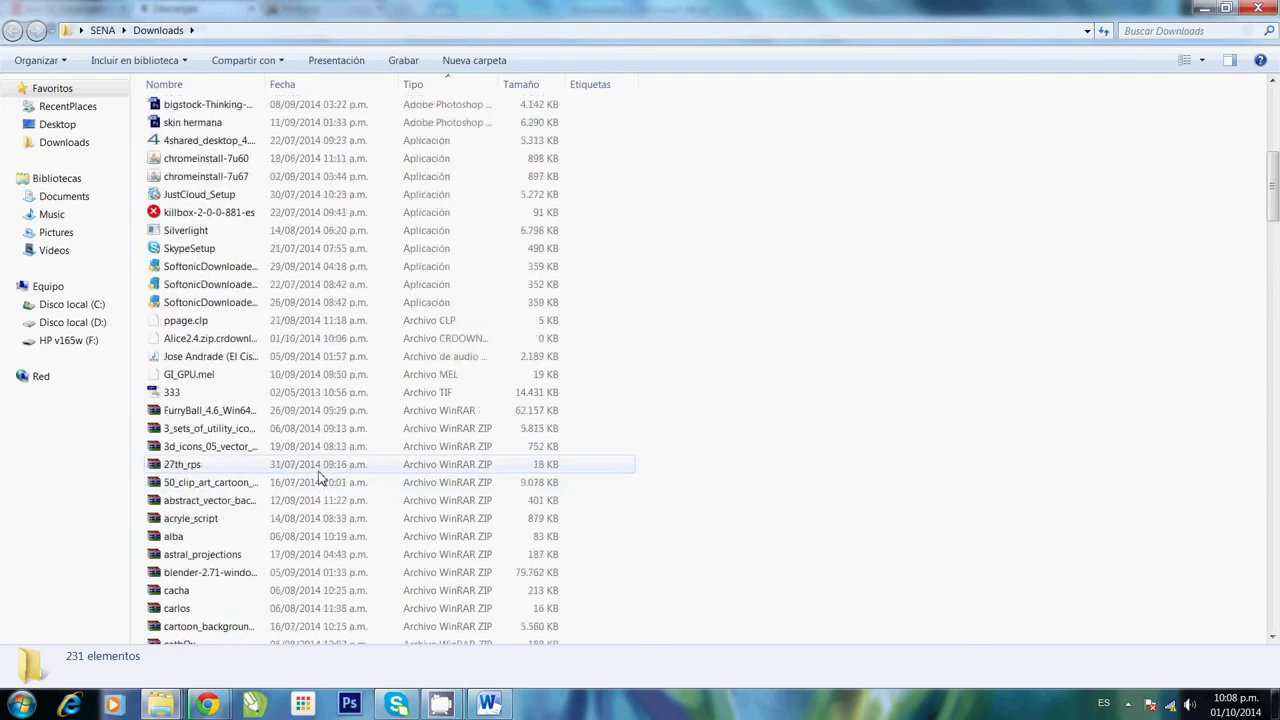
scroll(320, 480, "down", 20)
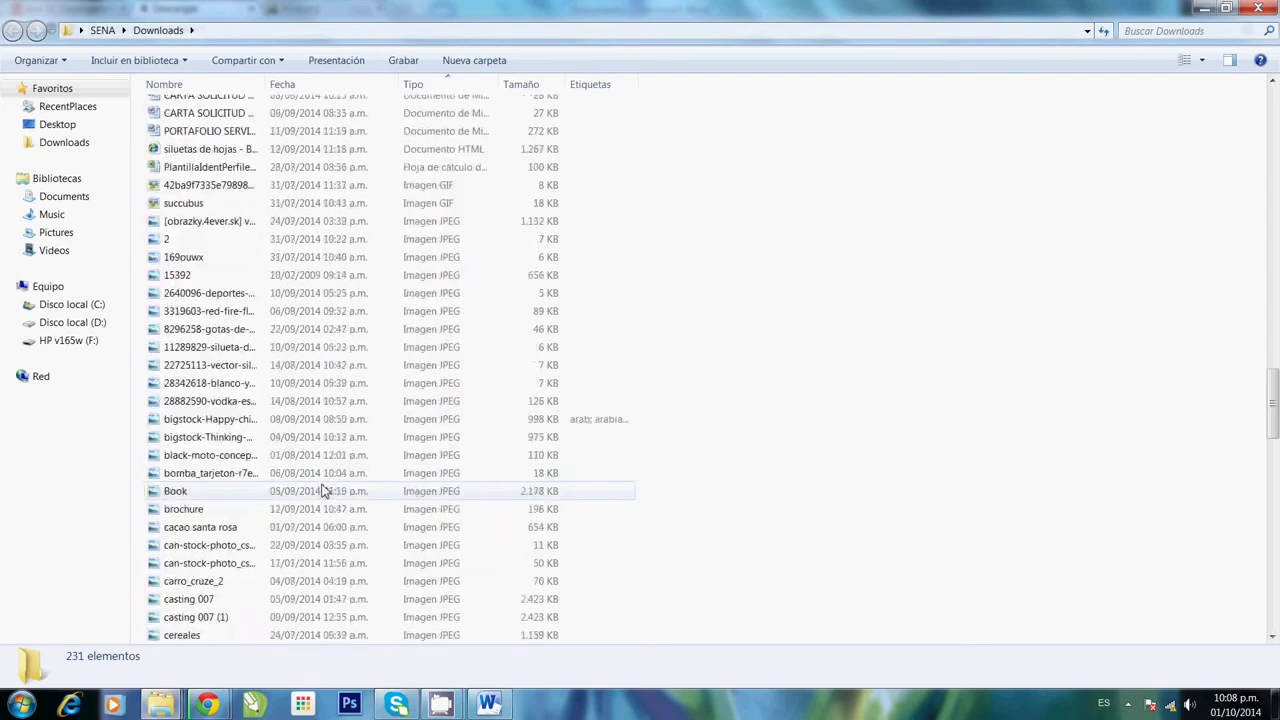
scroll(325, 488, "up", 10)
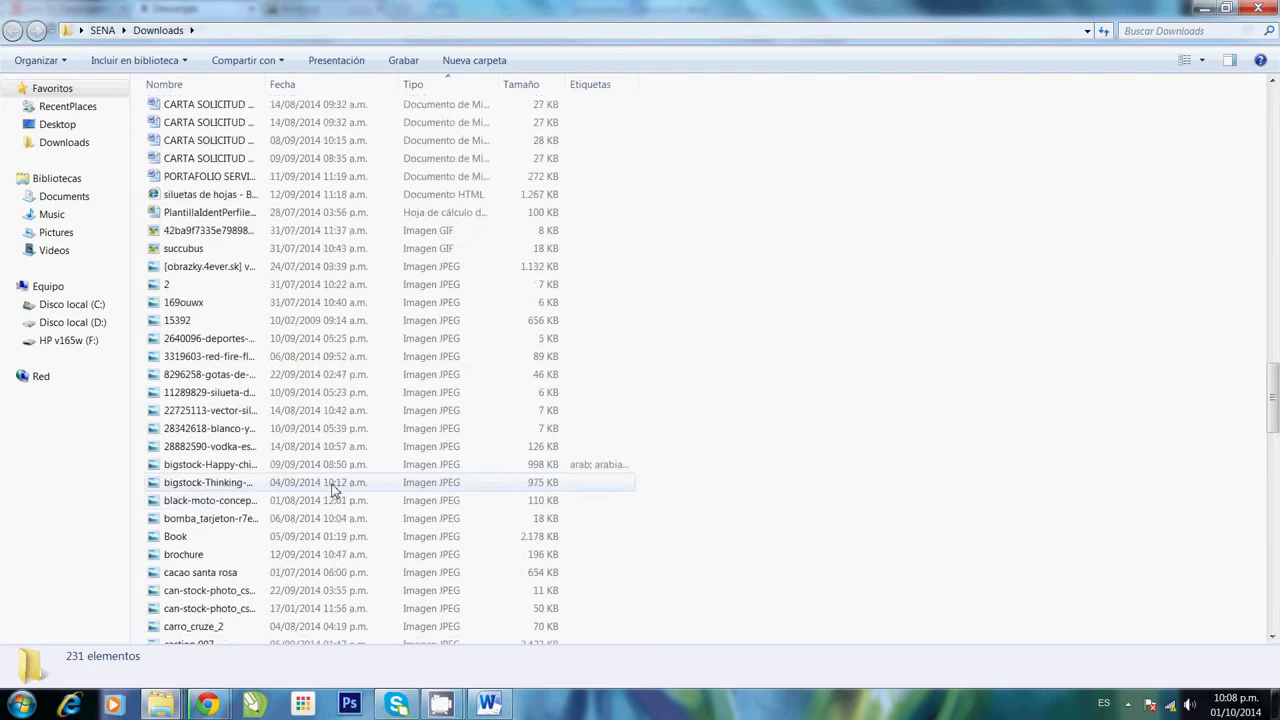
Step: Sort the Downloads folder by Fecha with the newest files first and select Alice2.4.zip.crdownload
left_click(320, 84)
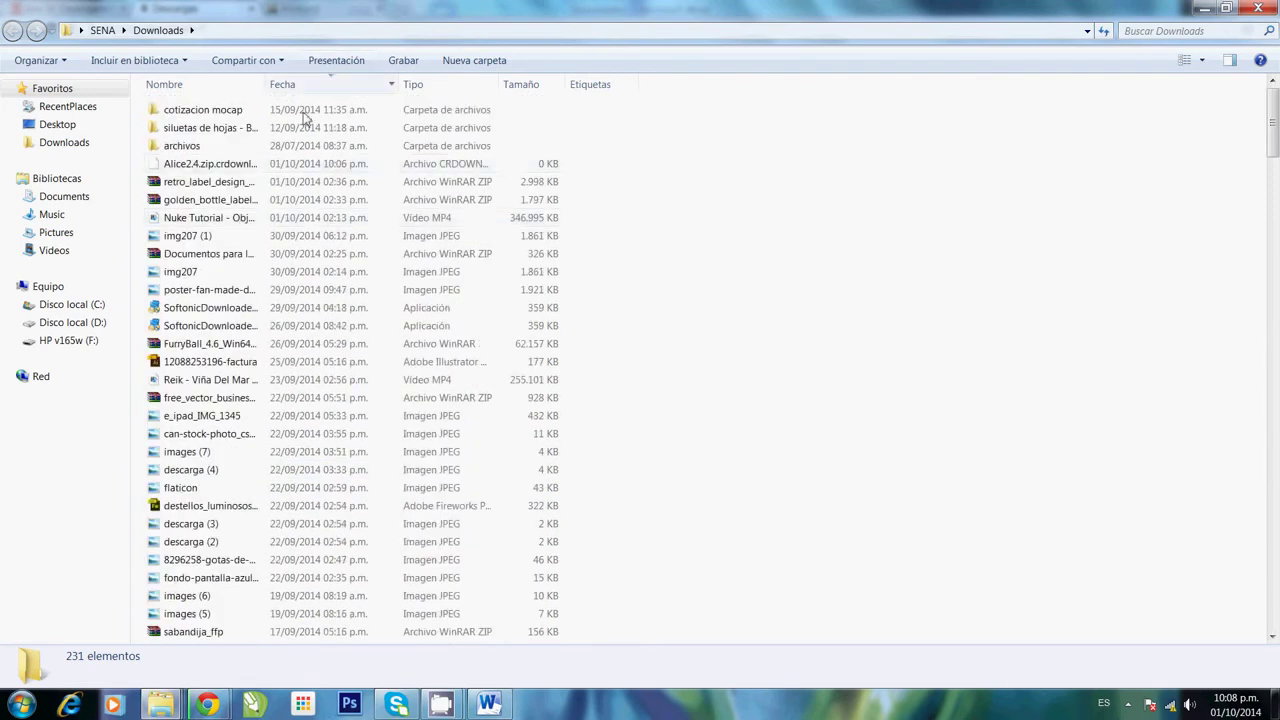
left_click(162, 166)
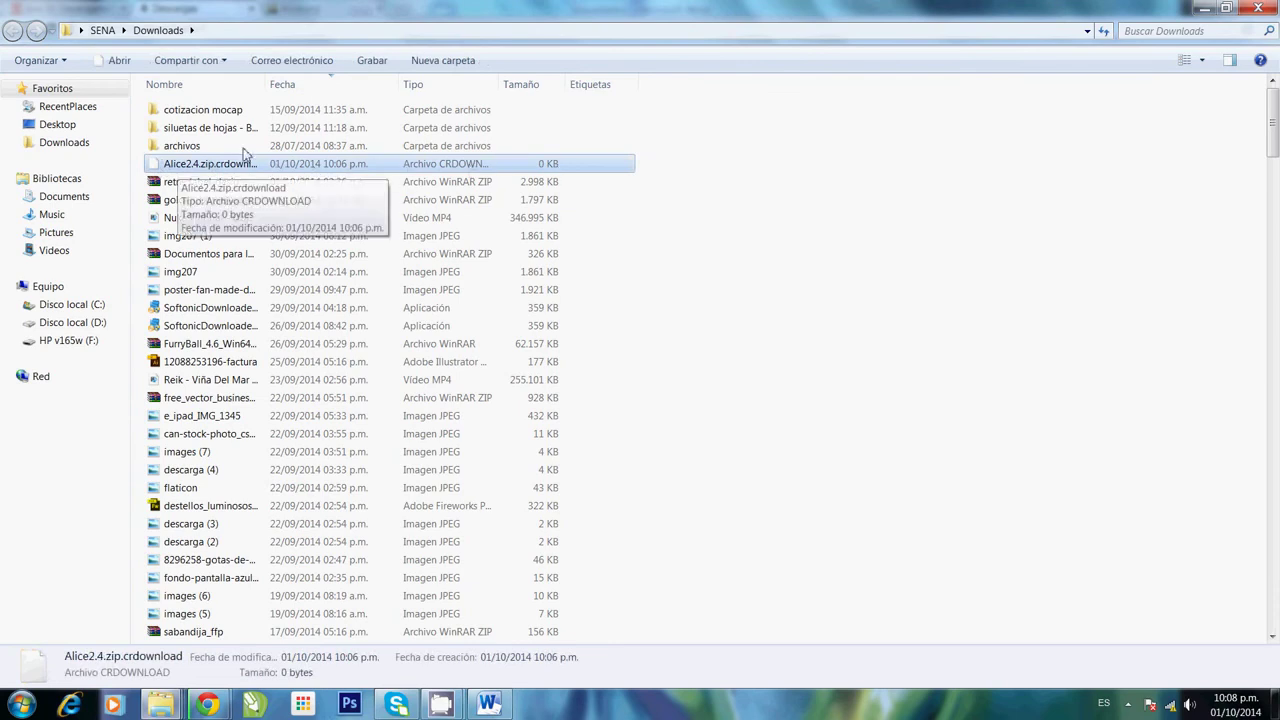
left_click(309, 86)
Step: Sort the Downloads folder by Tipo again and look through the WinRAR ZIP archives
left_click(417, 86)
scroll(295, 178, "up", 1)
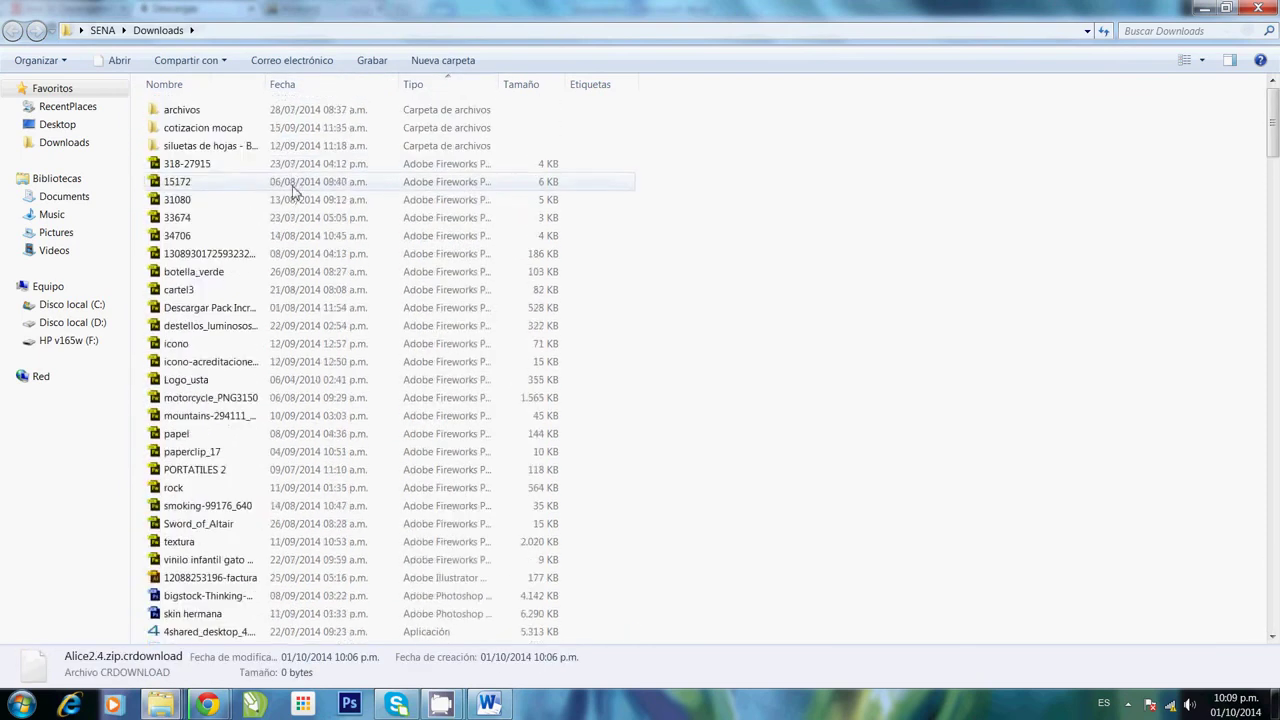
scroll(310, 200, "down", 20)
Step: Switch to the Word document and highlight item G about extracting the compressed file
key("alt+Tab")
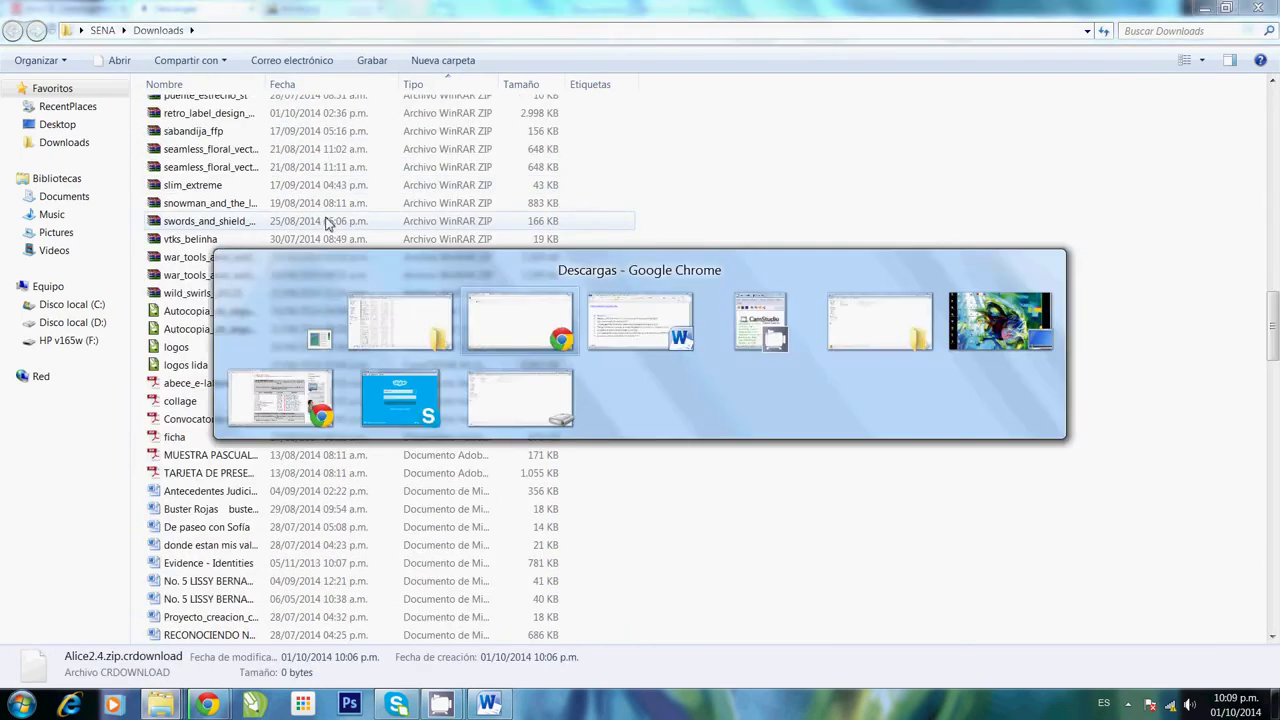
key("alt+Tab")
key("alt+Tab")
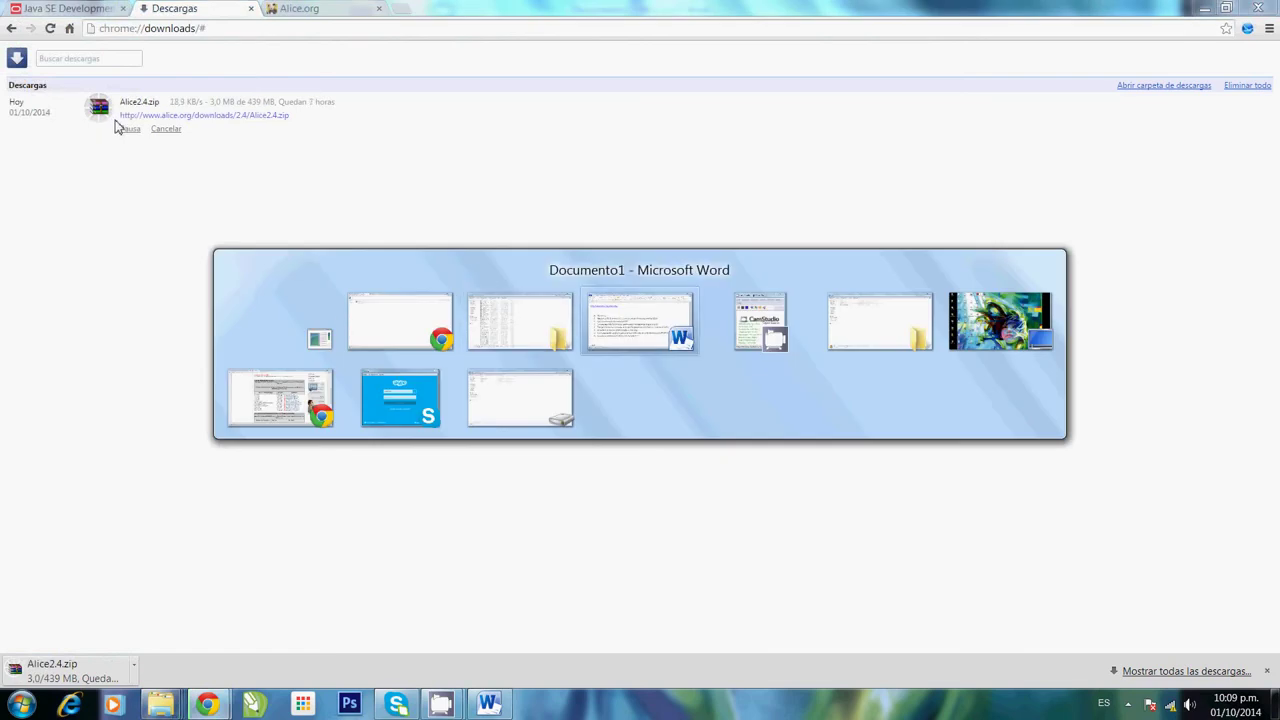
left_click_drag(115, 497, 1050, 496)
left_click(1050, 496)
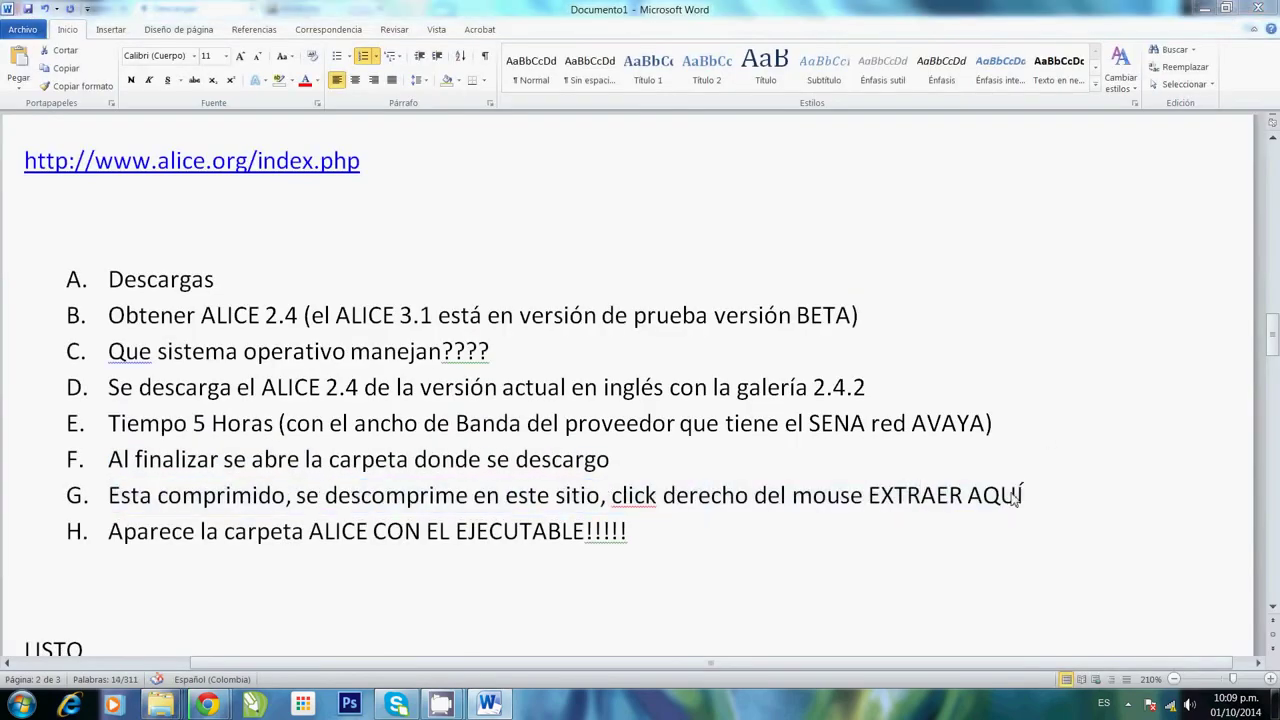
Step: Switch to the file explorer, open the Alice folder on the Desktop and select the Alice2.4 ZIP archive
key("alt+Tab")
key("alt+Tab")
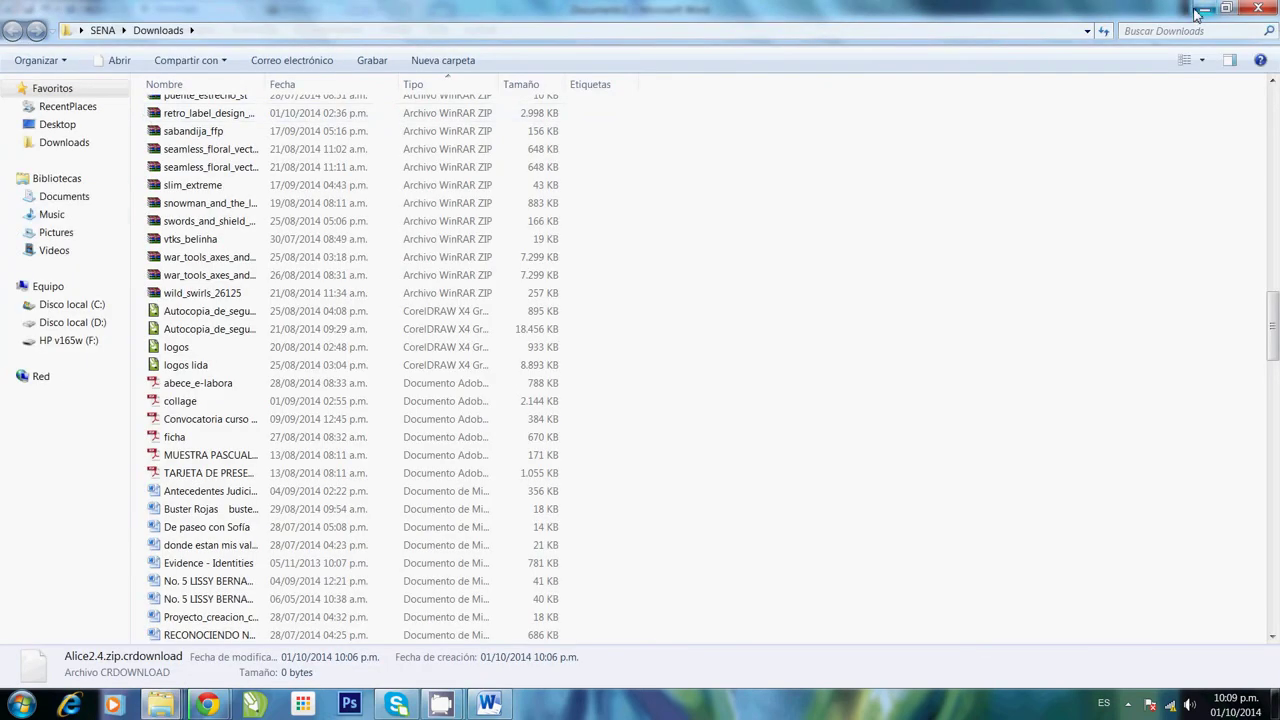
left_click(76, 126)
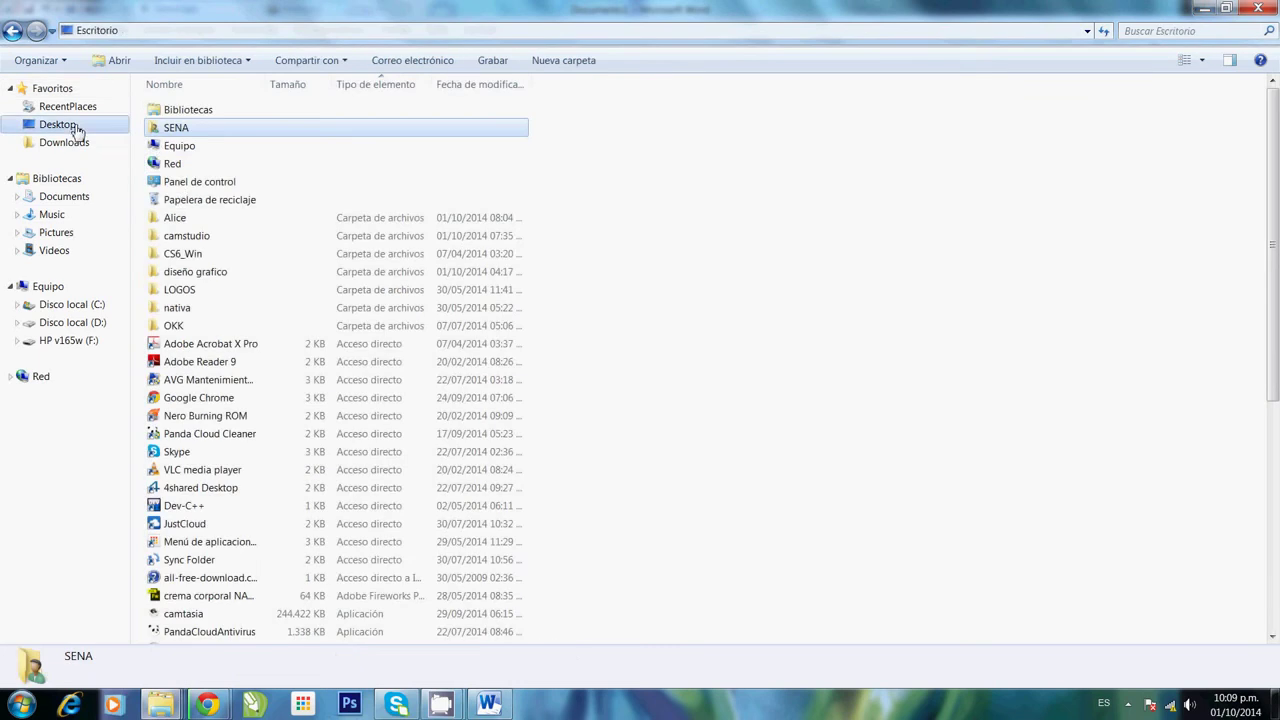
double_click(160, 218)
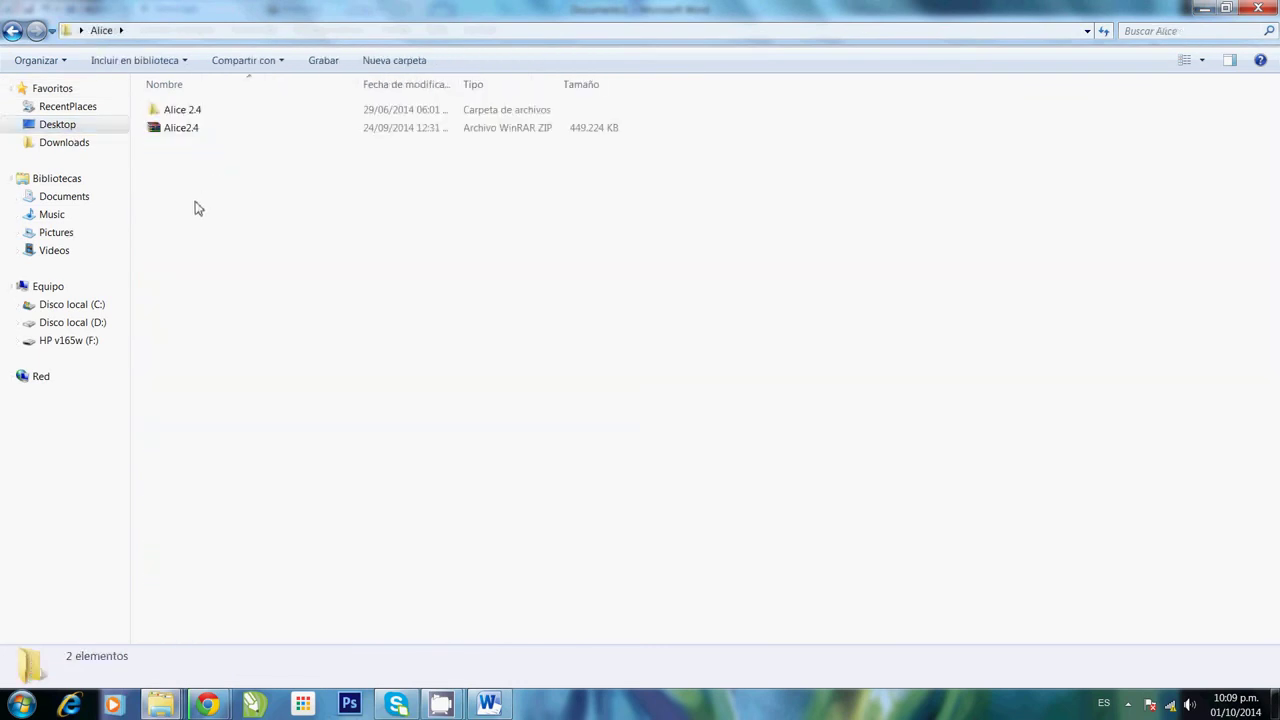
left_click(153, 134)
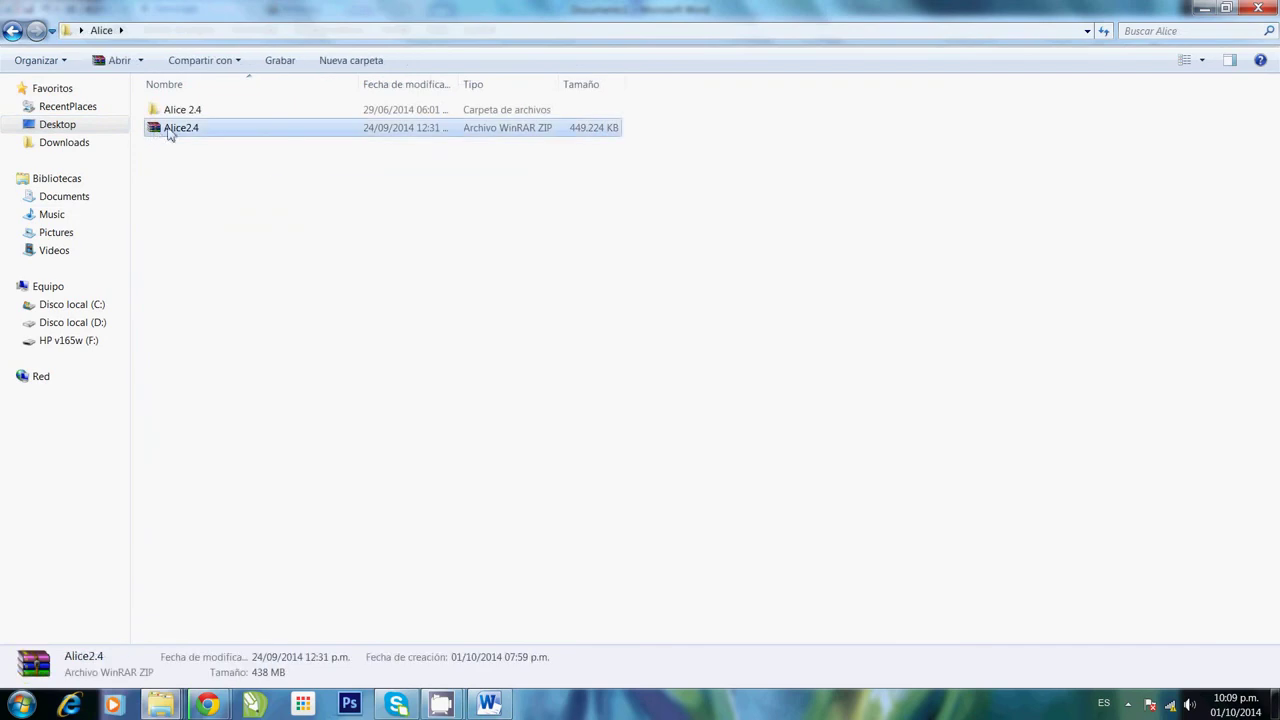
Step: Try to extract the Alice2.4 archive with Extraer aquí, dismiss the file replacement dialog and return to the Word document
key("alt+Tab")
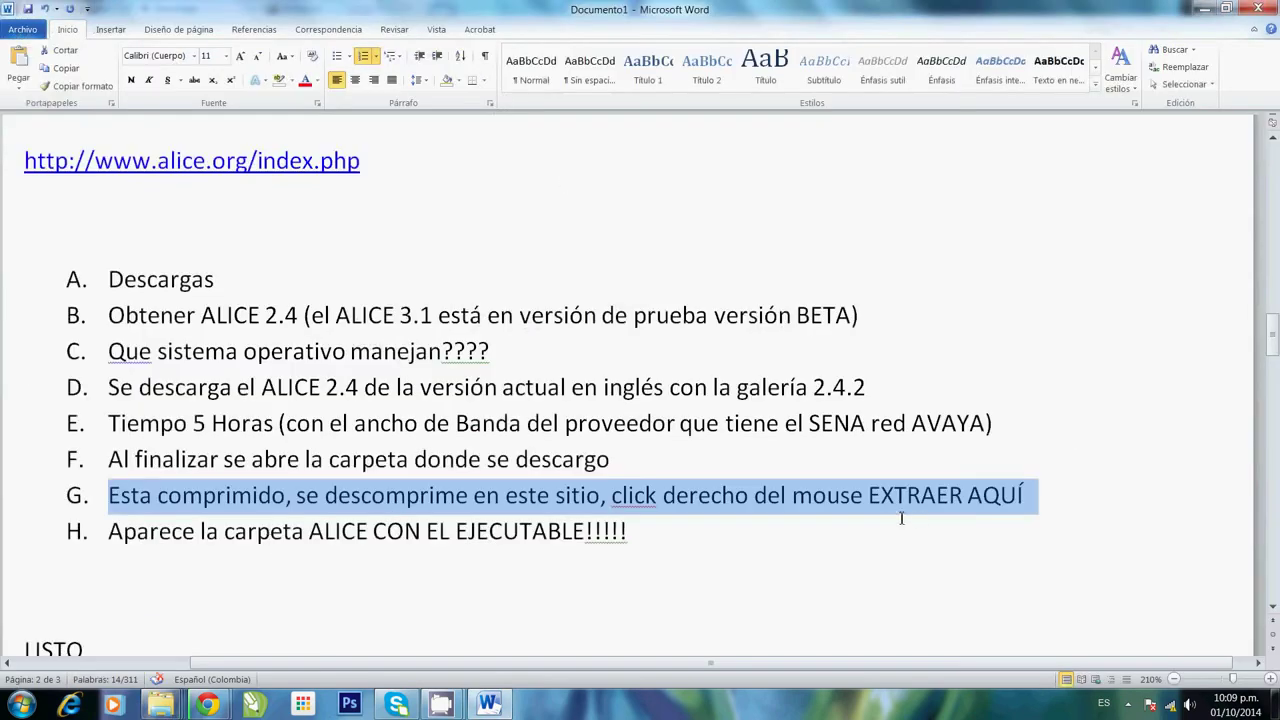
key("alt+Tab")
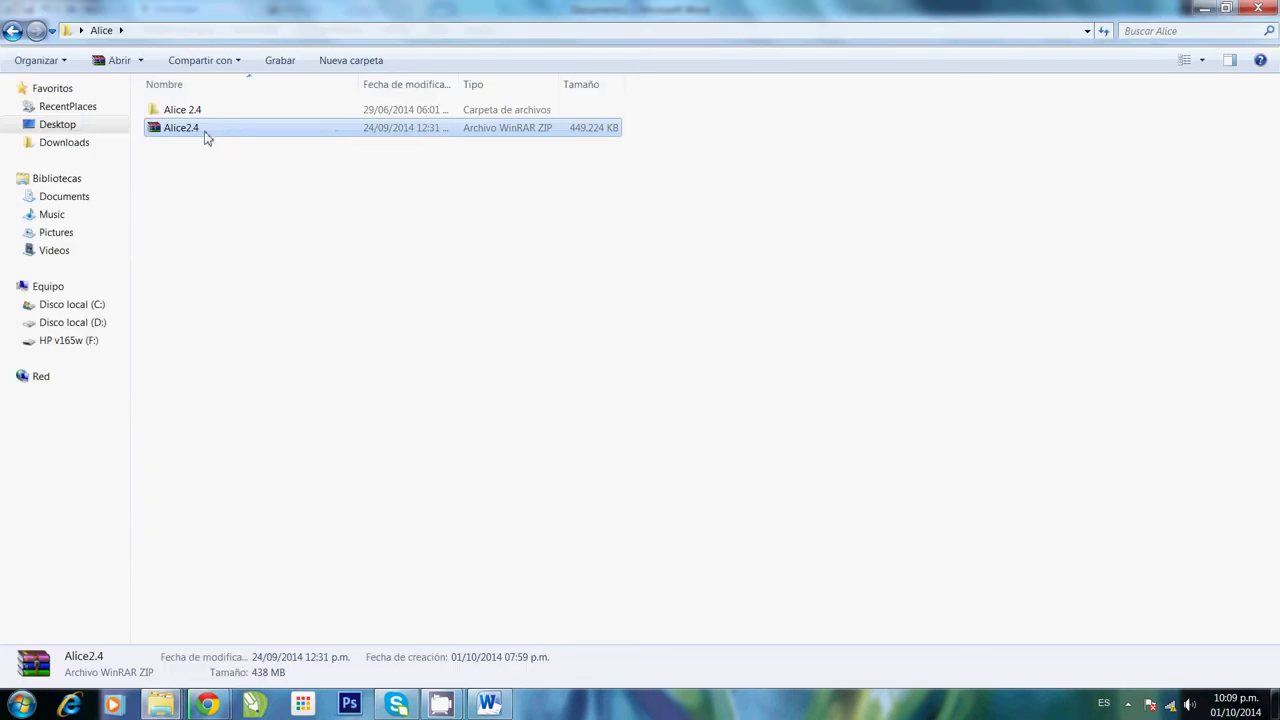
right_click(201, 132)
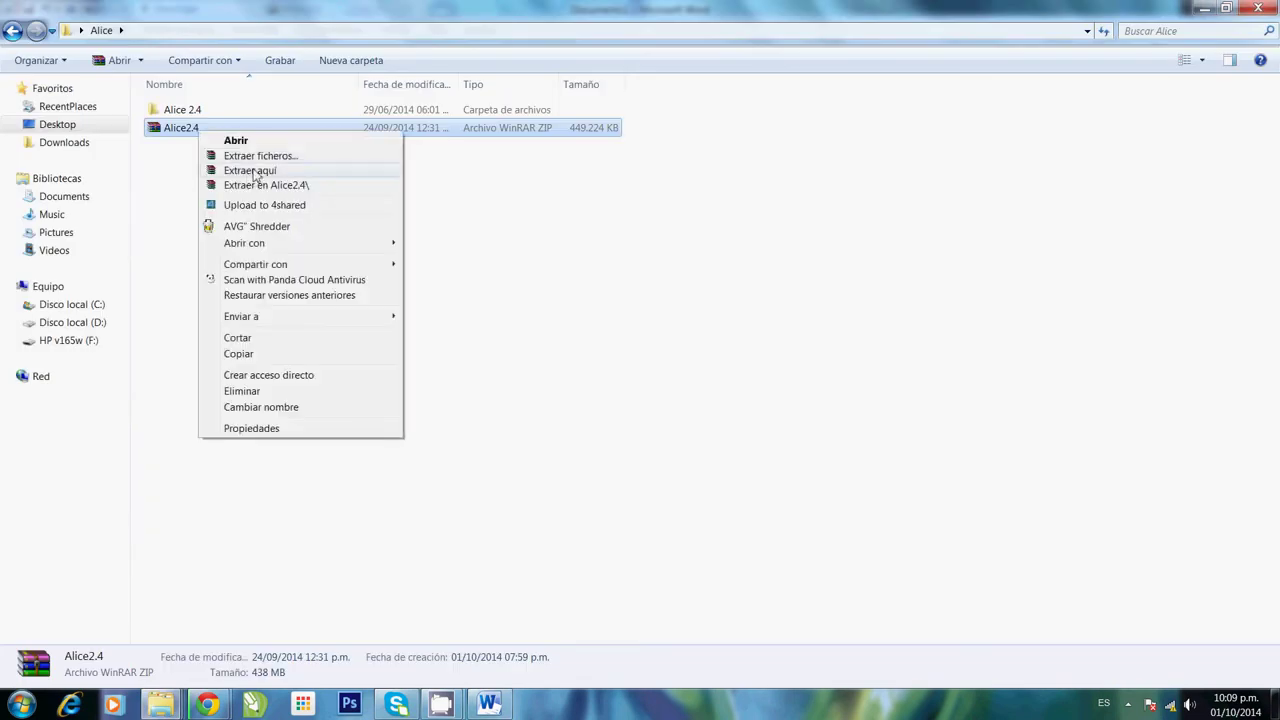
left_click(250, 171)
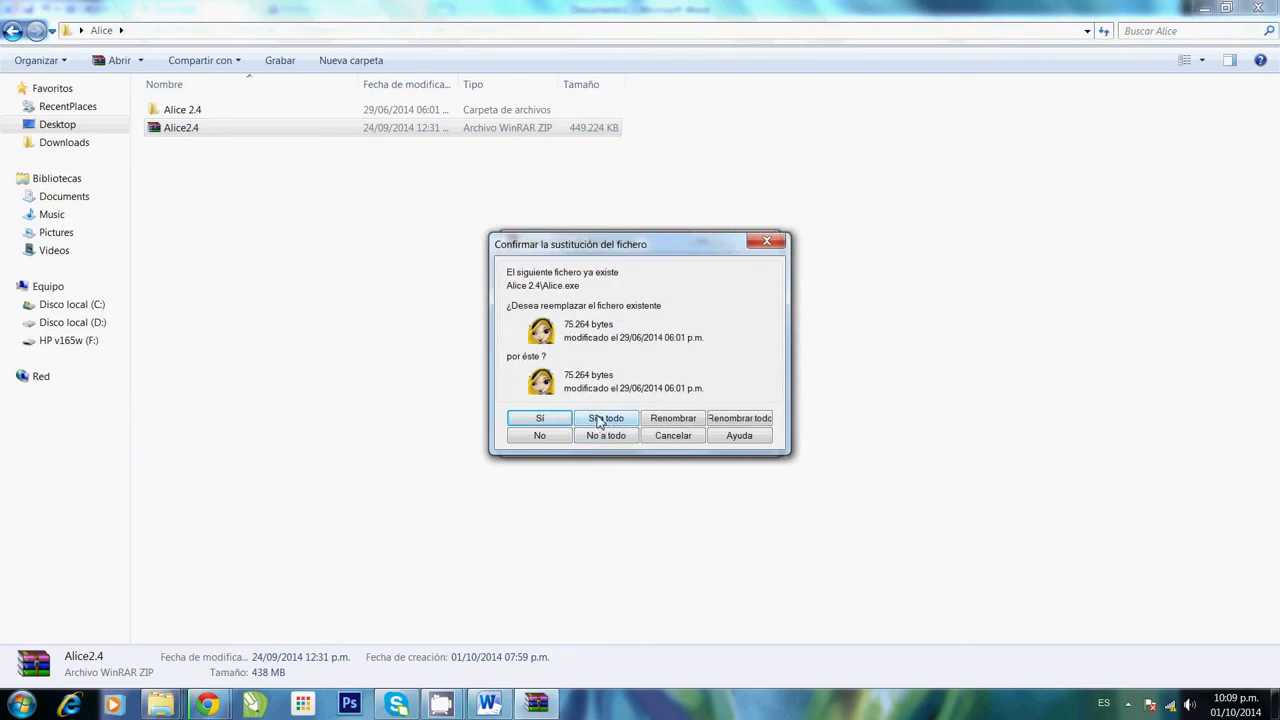
left_click(767, 242)
key("alt+Tab")
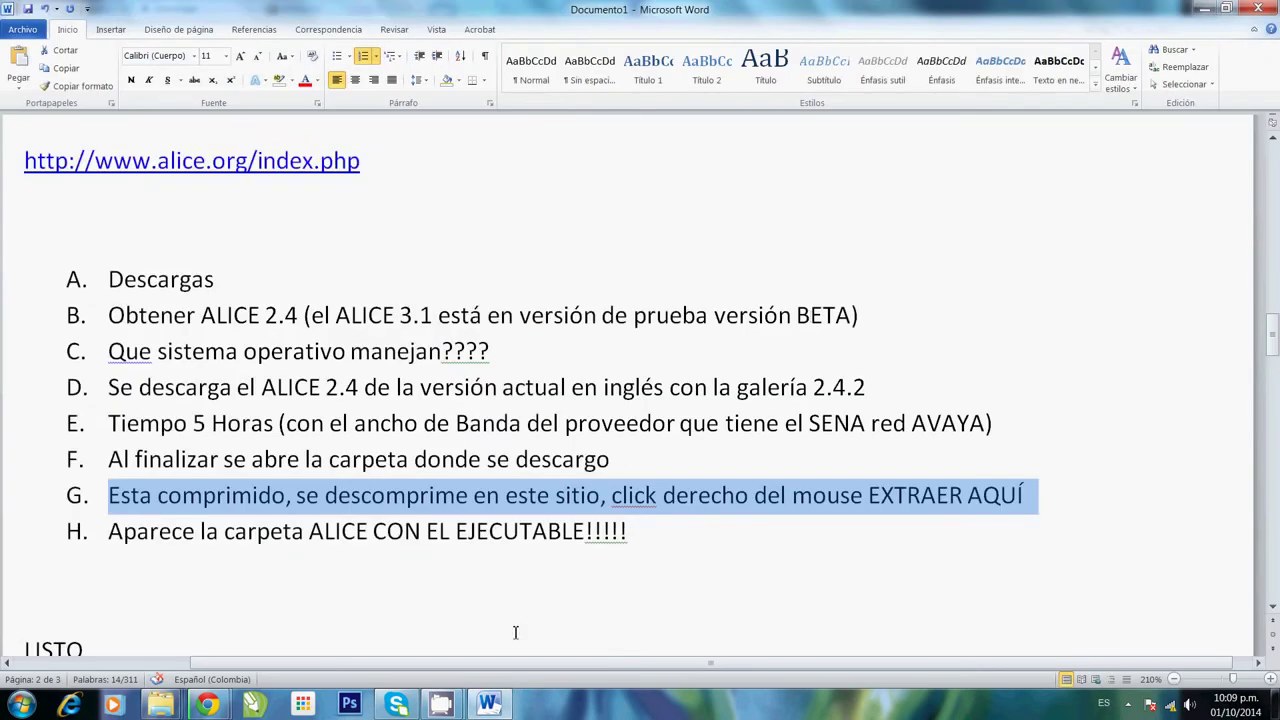
Step: Select the extracted Alice 2.4 folder in the file explorer, and highlight item H in the Word document
key("alt+Tab")
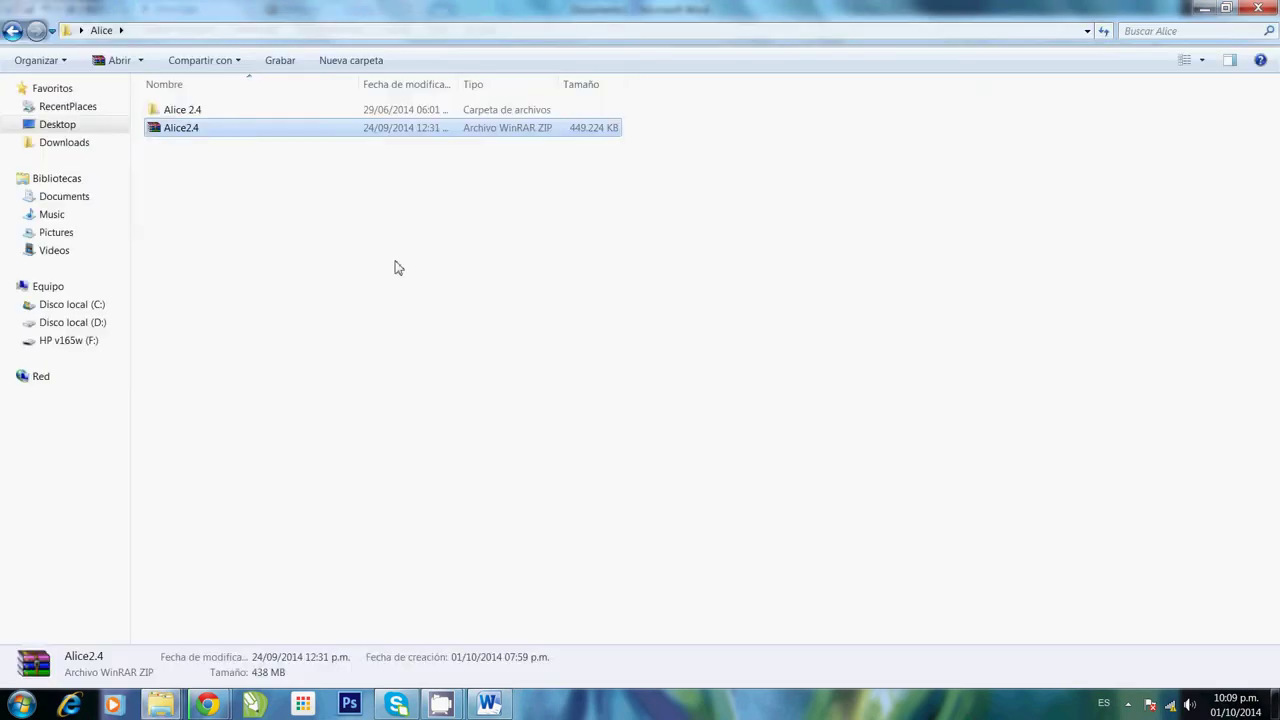
left_click(182, 113)
key("alt+Tab")
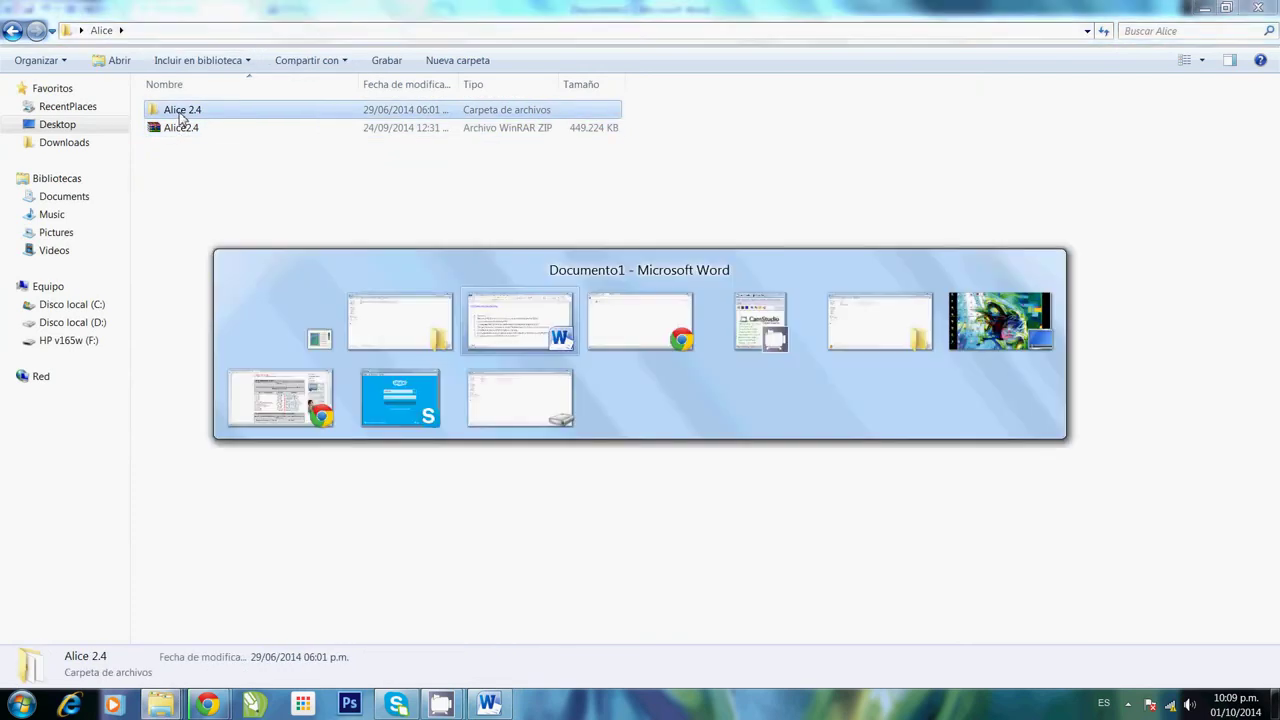
left_click_drag(670, 545, 188, 540)
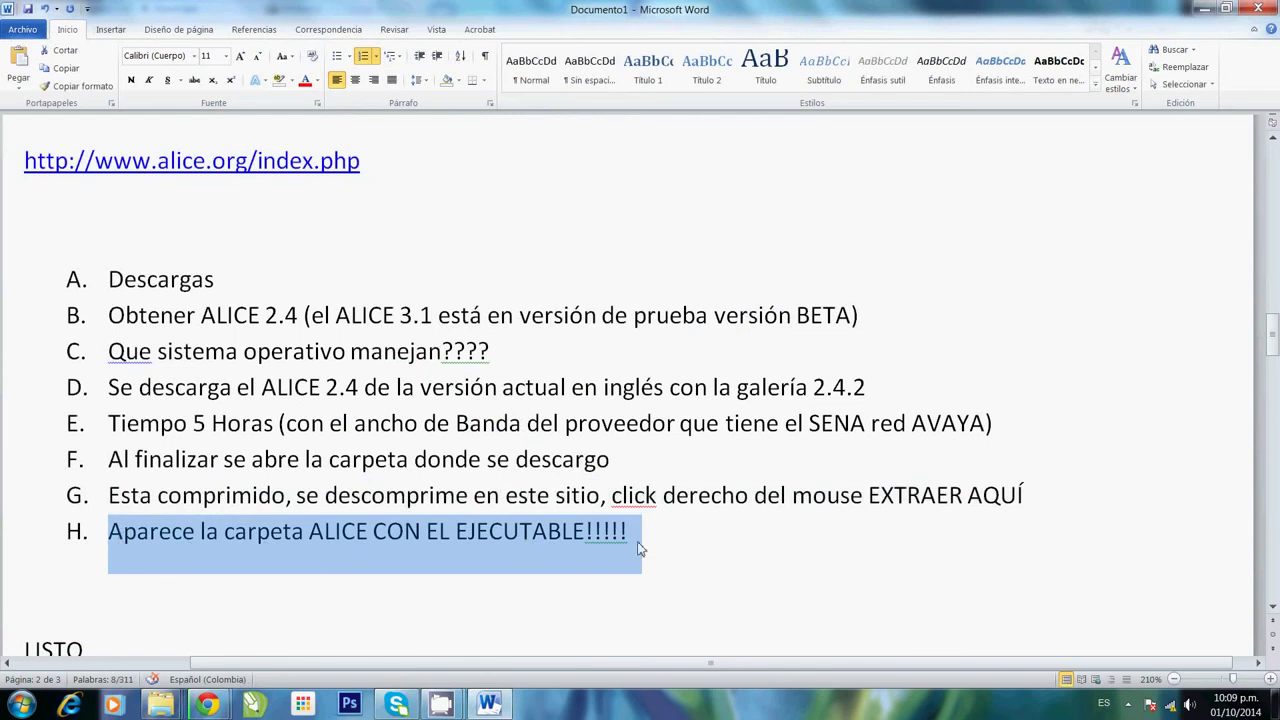
Step: Open the Alice 2.4 folder in the file explorer, and return to the Word document to highlight LISTO
key("alt+Tab")
double_click(185, 118)
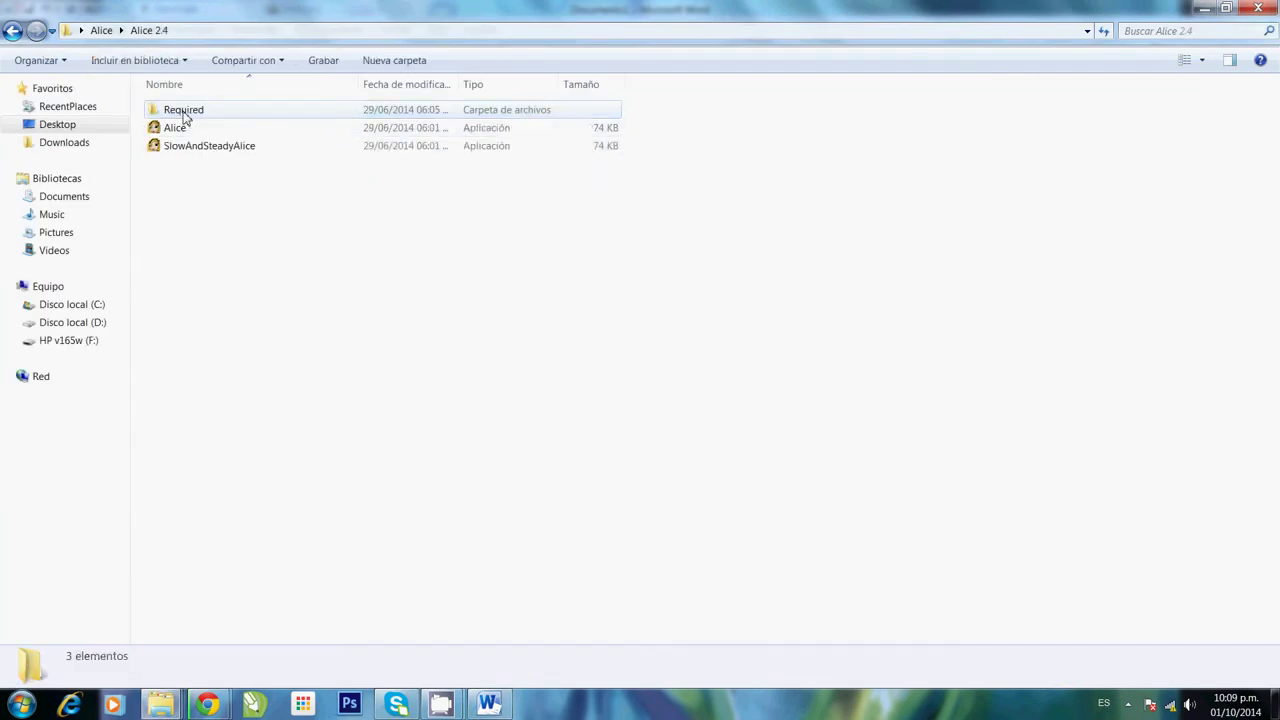
key("alt+Tab")
scroll(304, 320, "down", 2)
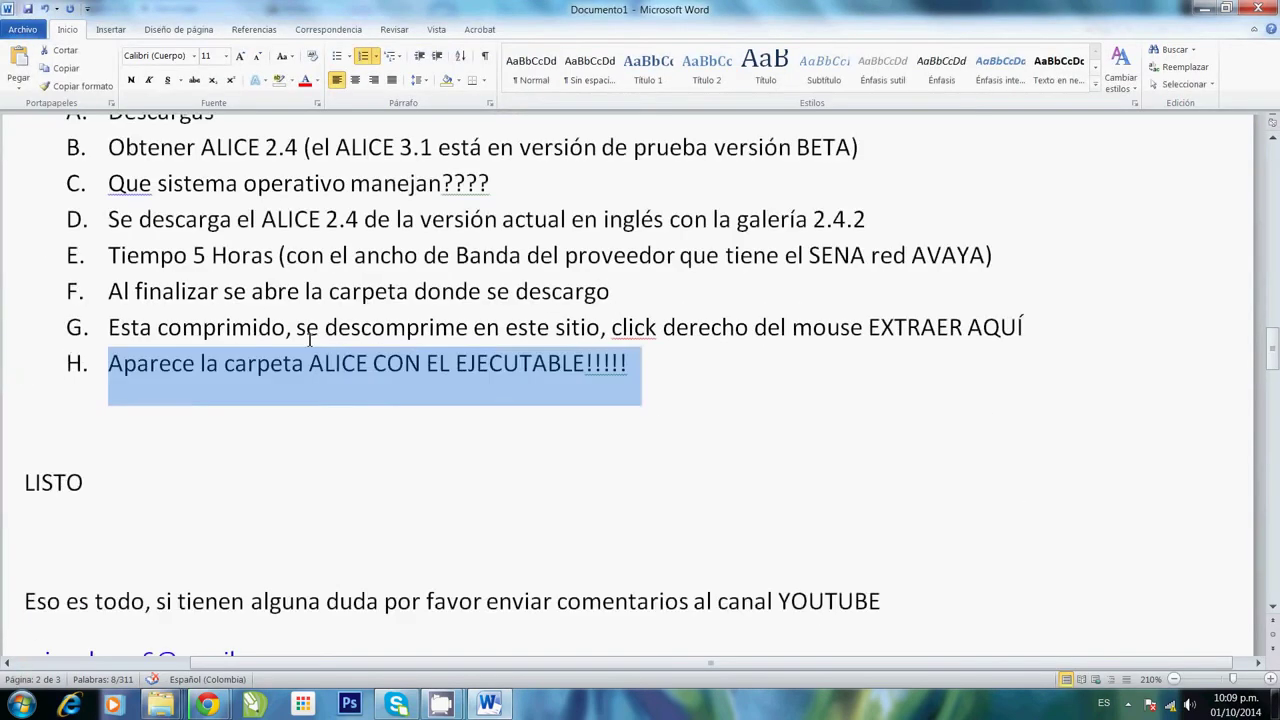
left_click_drag(50, 468, 104, 515)
Step: Switch to the Alice 2.4 folder, launch the Alice application and close its welcome dialog
key("alt+Tab")
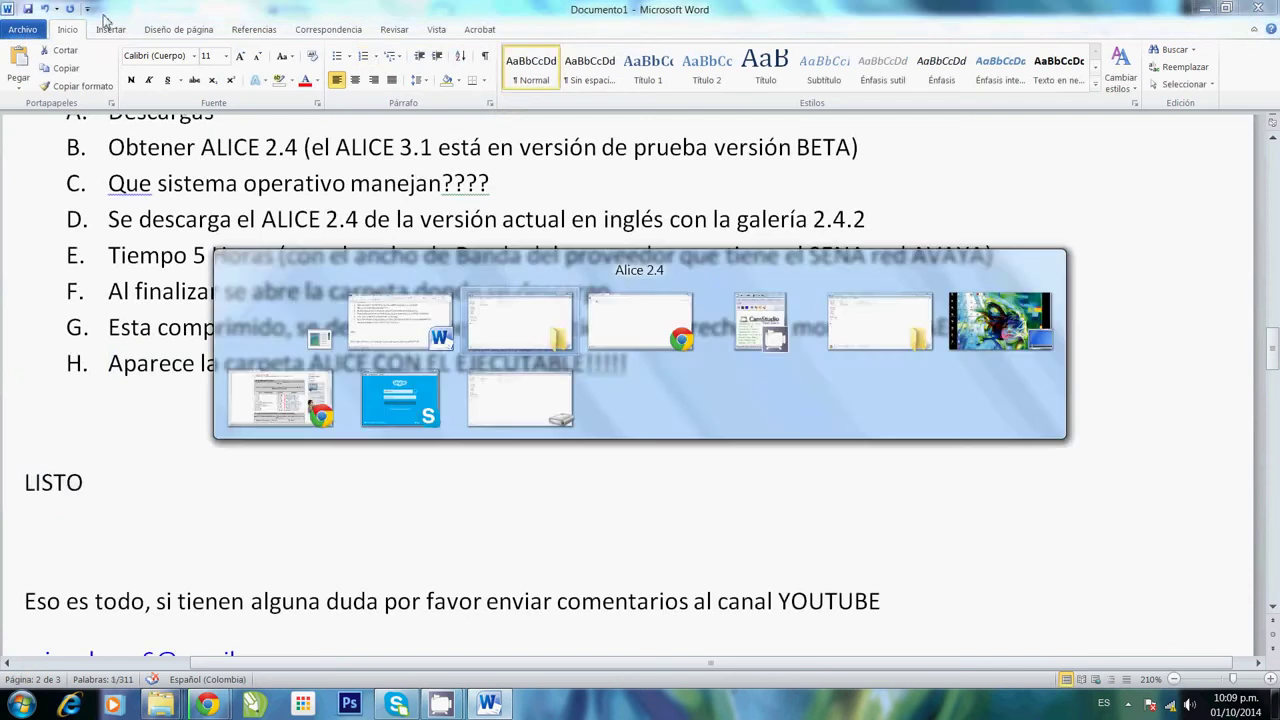
double_click(180, 128)
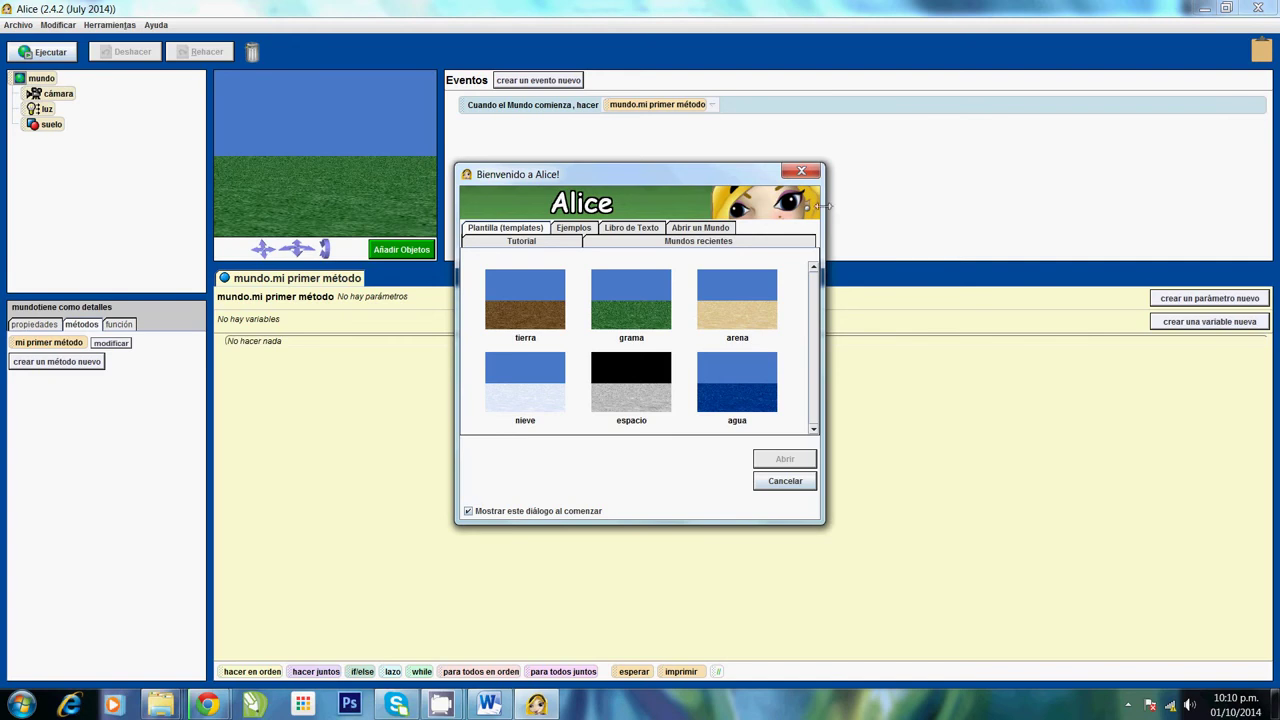
left_click(801, 171)
Step: Return to the Word document and highlight the word LISTO again, clearing the selection at the end
key("alt+Tab")
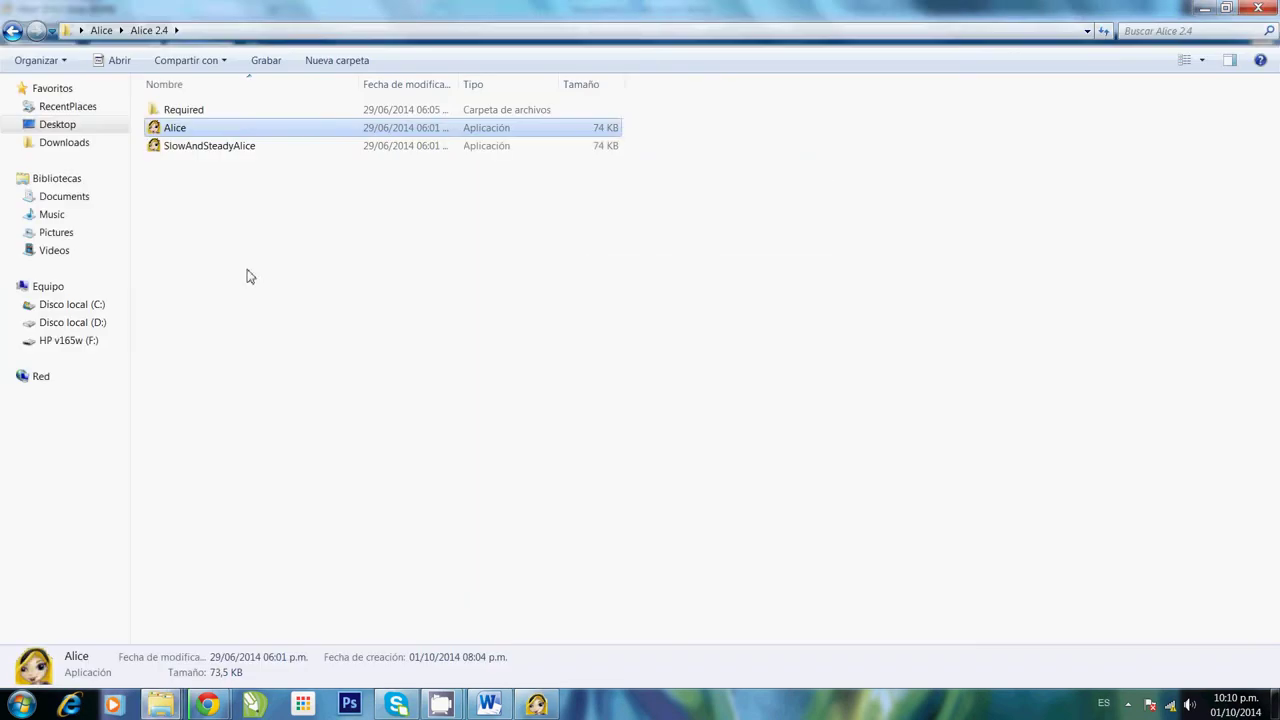
key("alt+Tab")
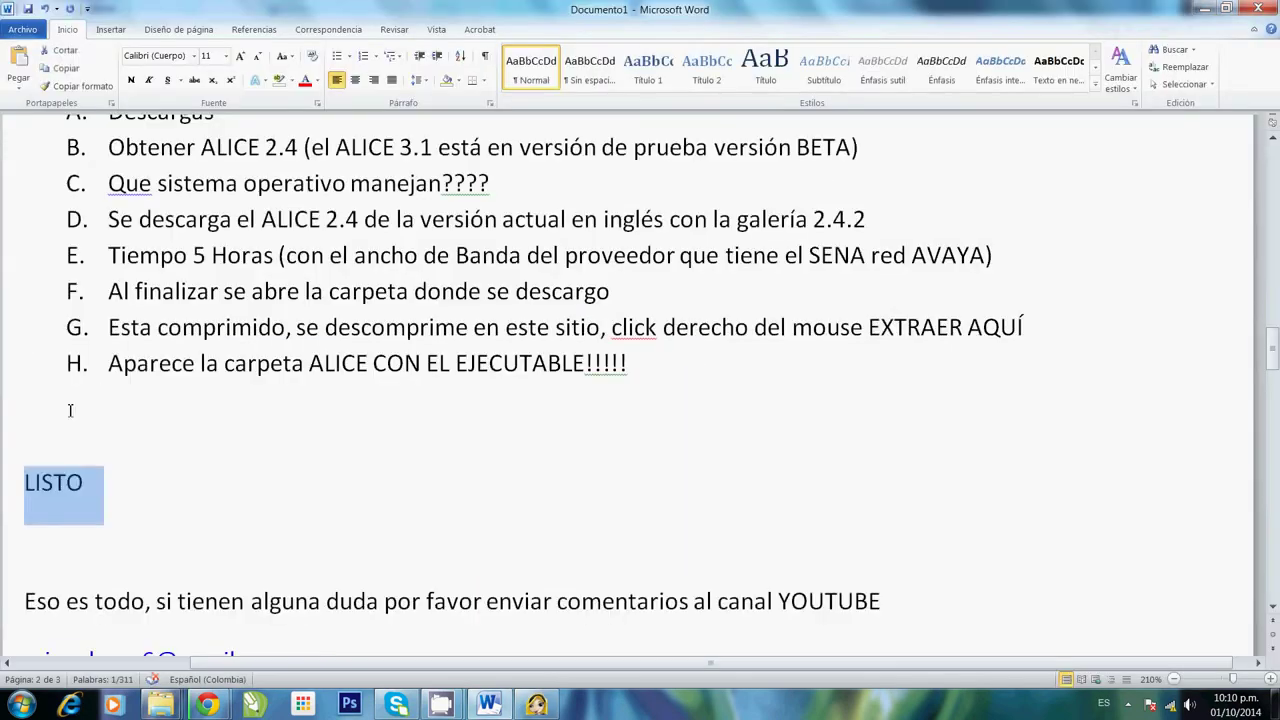
left_click(151, 494)
left_click_drag(151, 494, 13, 488)
left_click(306, 523)
Step: Highlight the closing line about sending comments to the YouTube channel and the contact e-mail below it
scroll(300, 510, "down", 3)
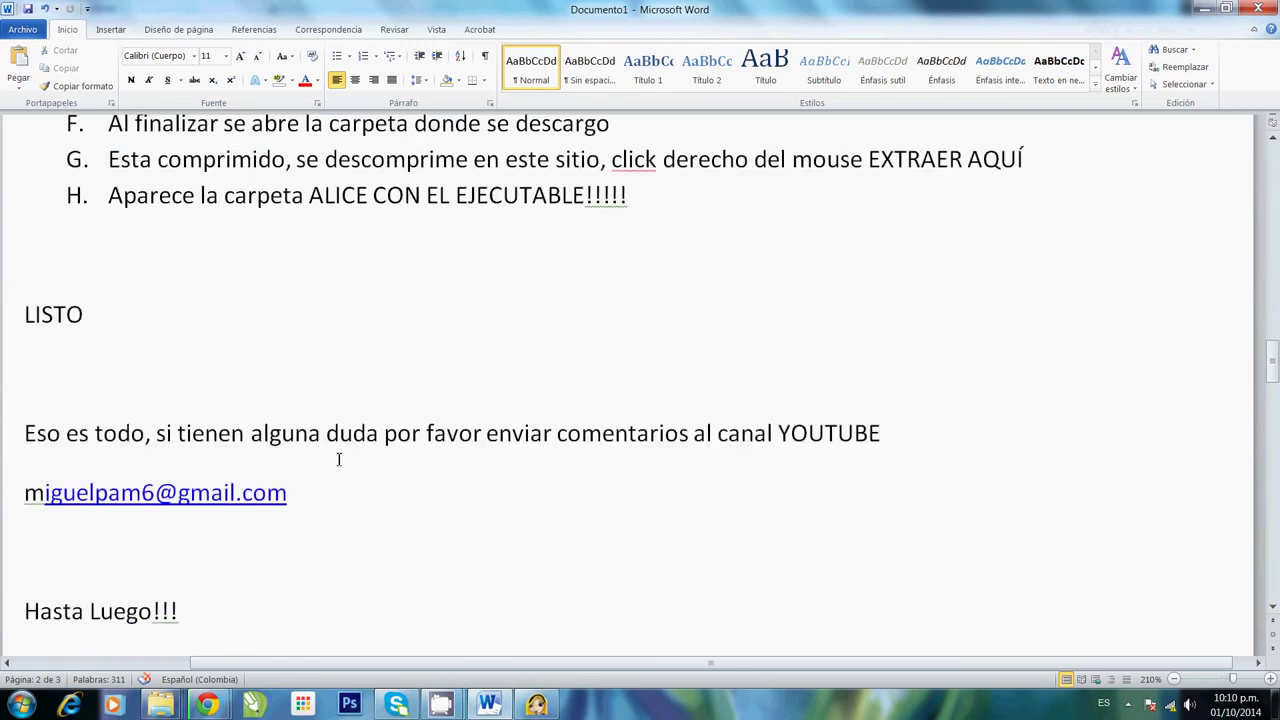
left_click_drag(24, 437, 850, 448)
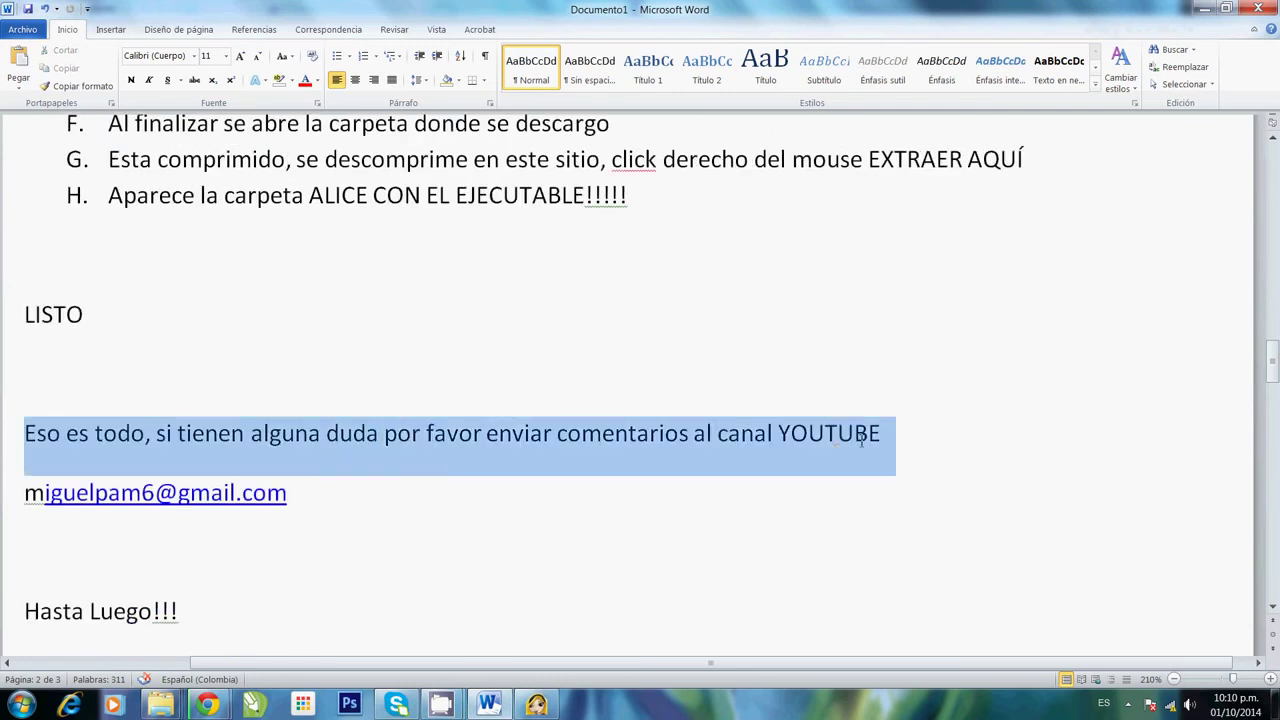
left_click(580, 537)
left_click_drag(310, 503, 14, 500)
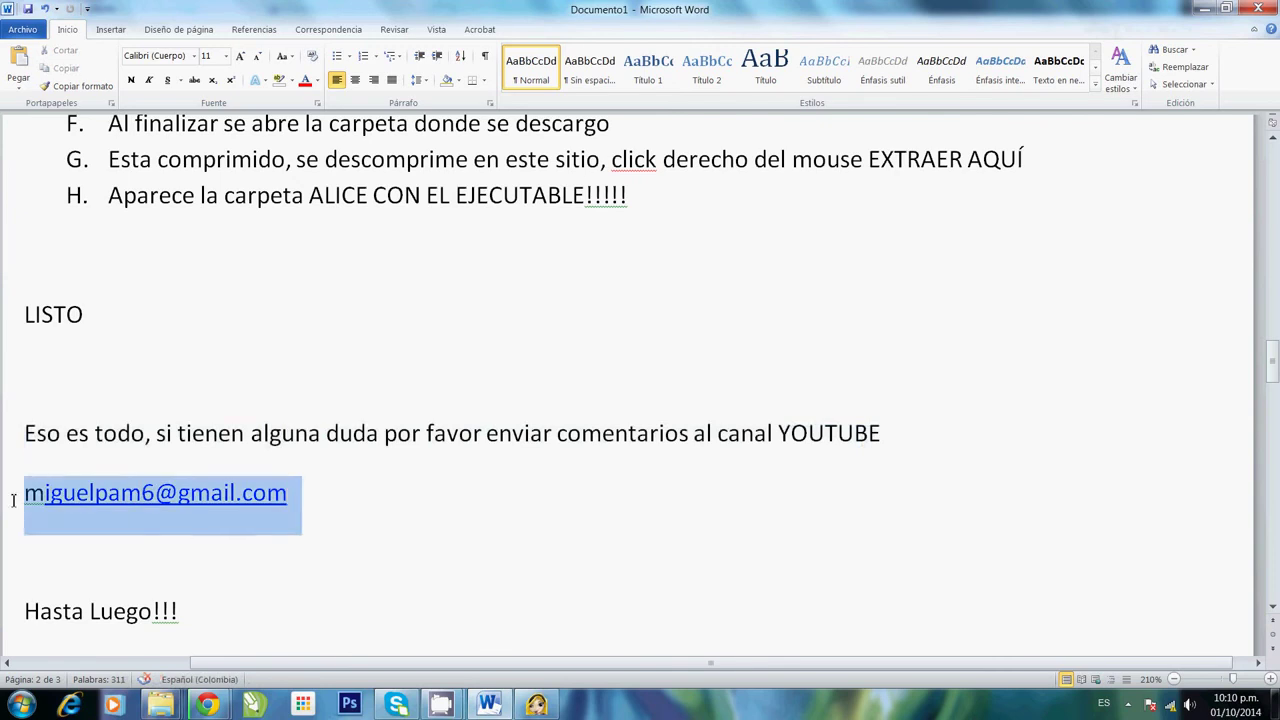
left_click(270, 547)
scroll(274, 530, "down", 4)
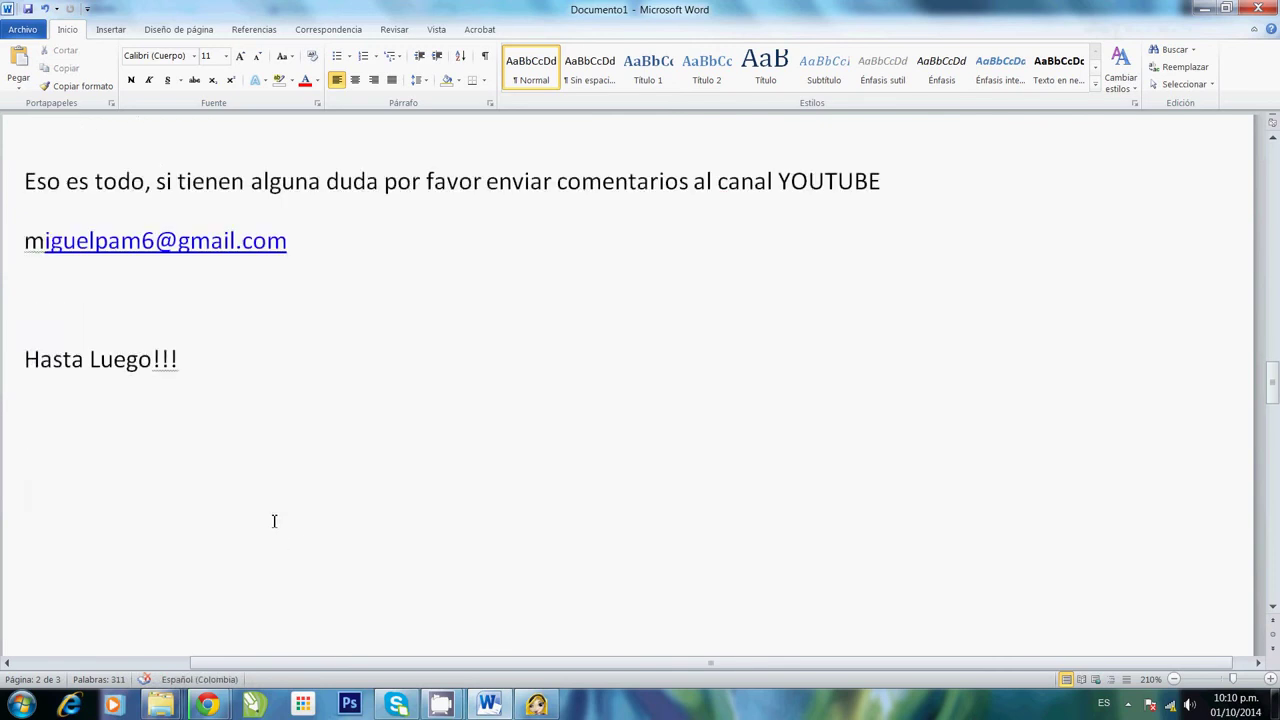
scroll(274, 520, "up", 4)
left_click_drag(308, 511, 20, 488)
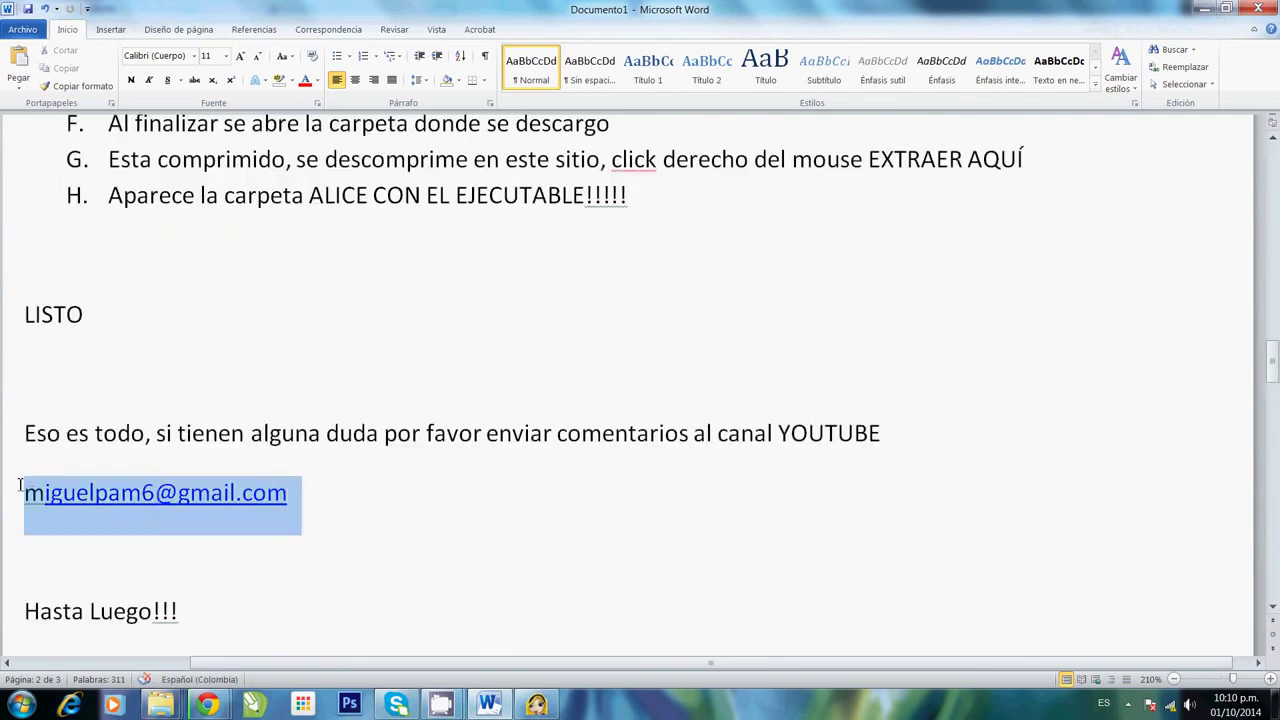
left_click(205, 611)
Step: Look over the Alice 2.4 folder and the running Alice window, and return to the document's closing lines
key("alt+Tab")
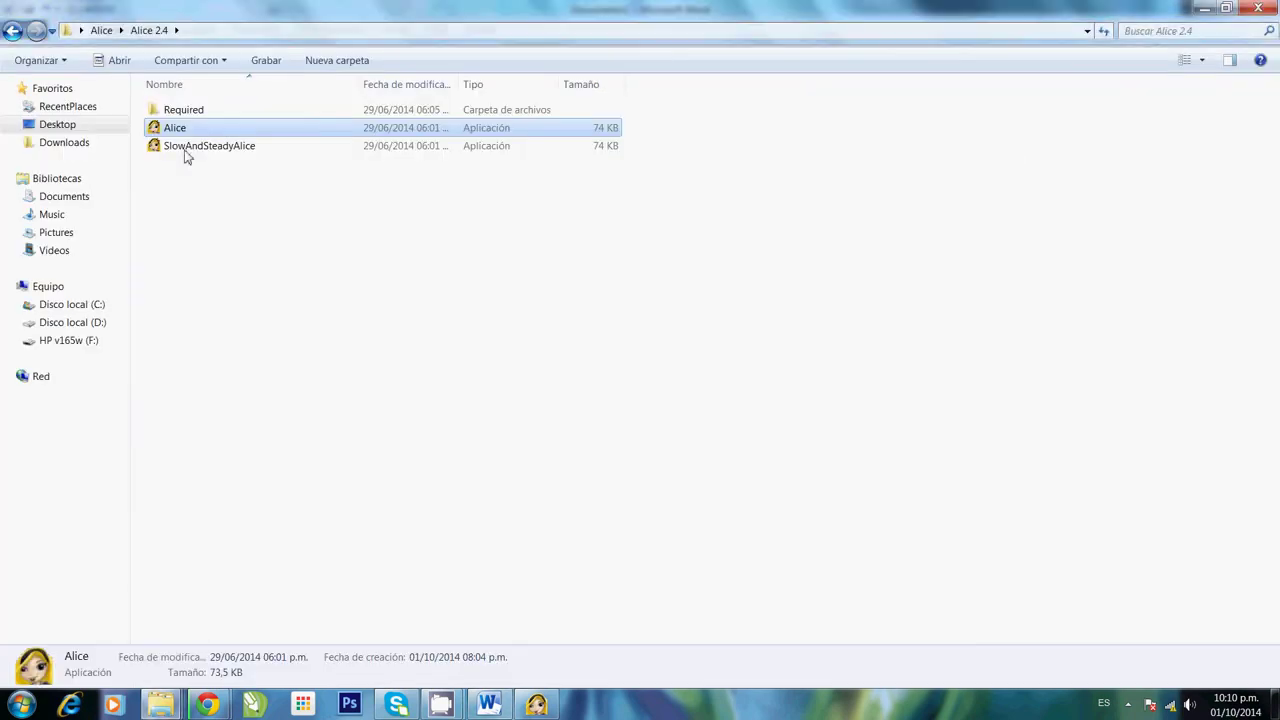
key("alt+Tab")
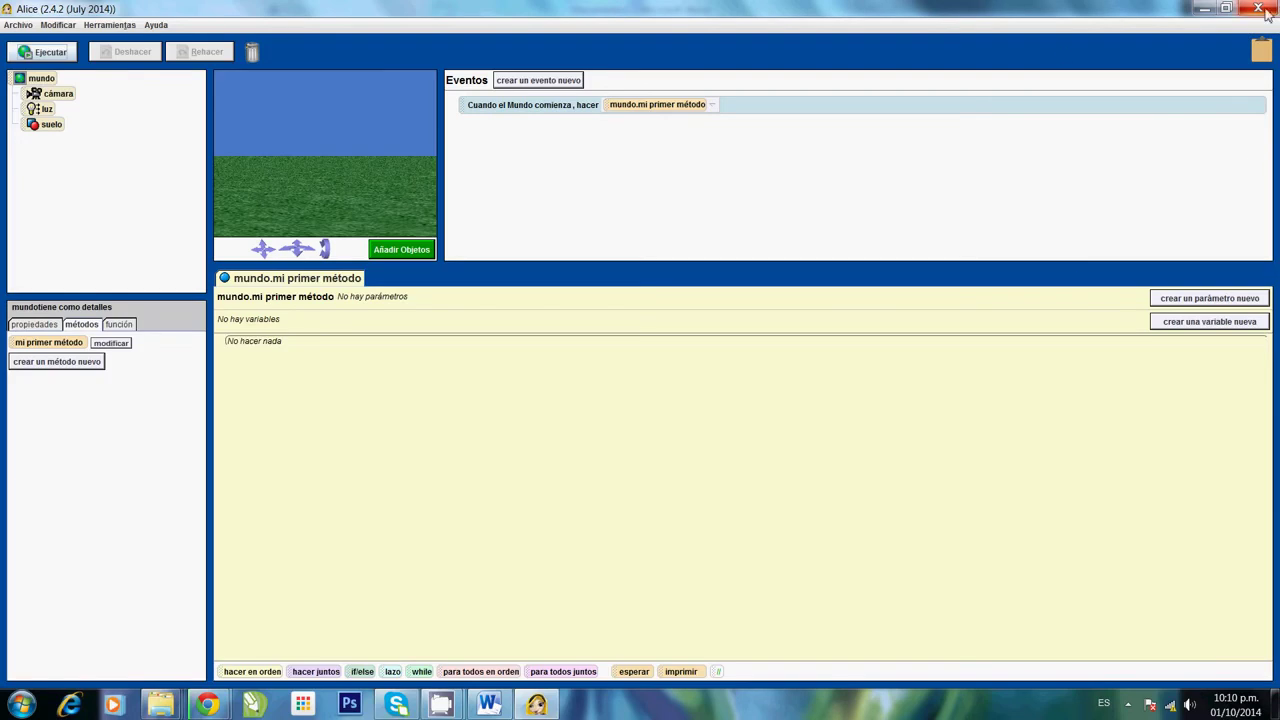
key("alt+Tab")
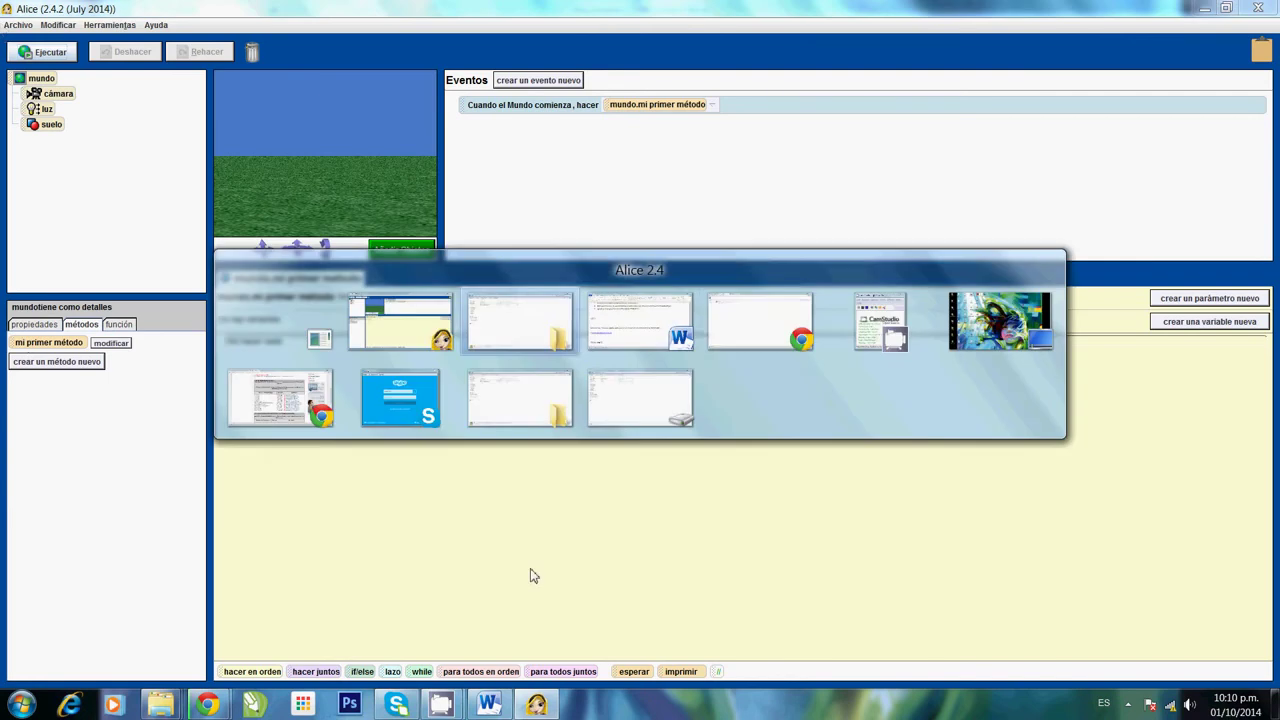
key("alt+Tab")
key("alt+Tab")
key("alt+Tab")
key("alt+Tab")
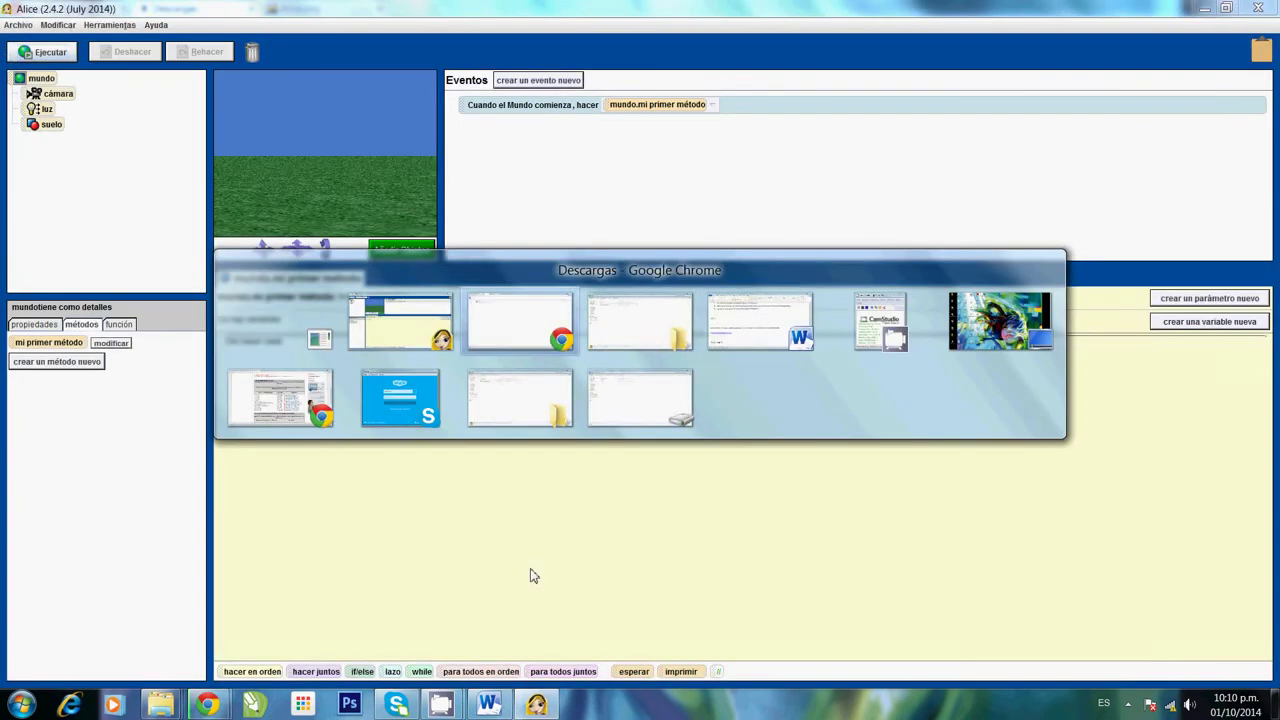
key("alt+Tab")
key("alt+Tab")
scroll(212, 629, "down", 2)
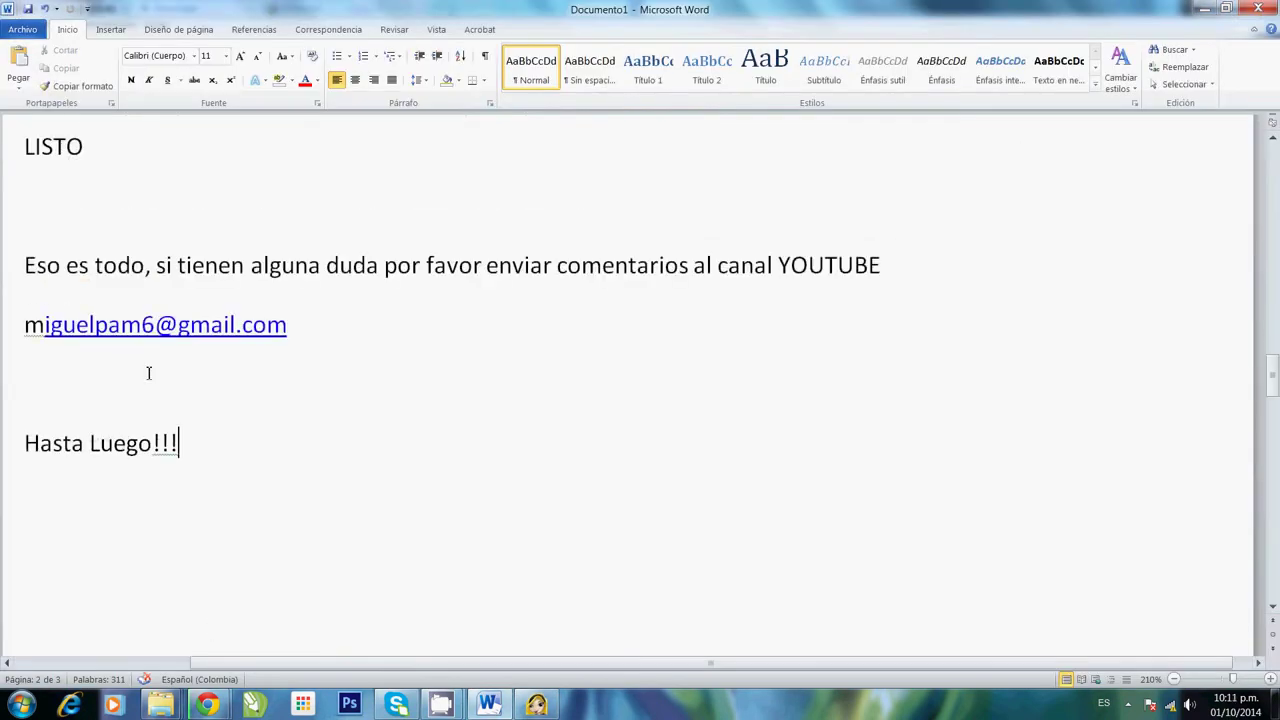
Step: Check the Alice2.4.zip download in Chrome and switch back to the Alice window
key("alt+Tab")
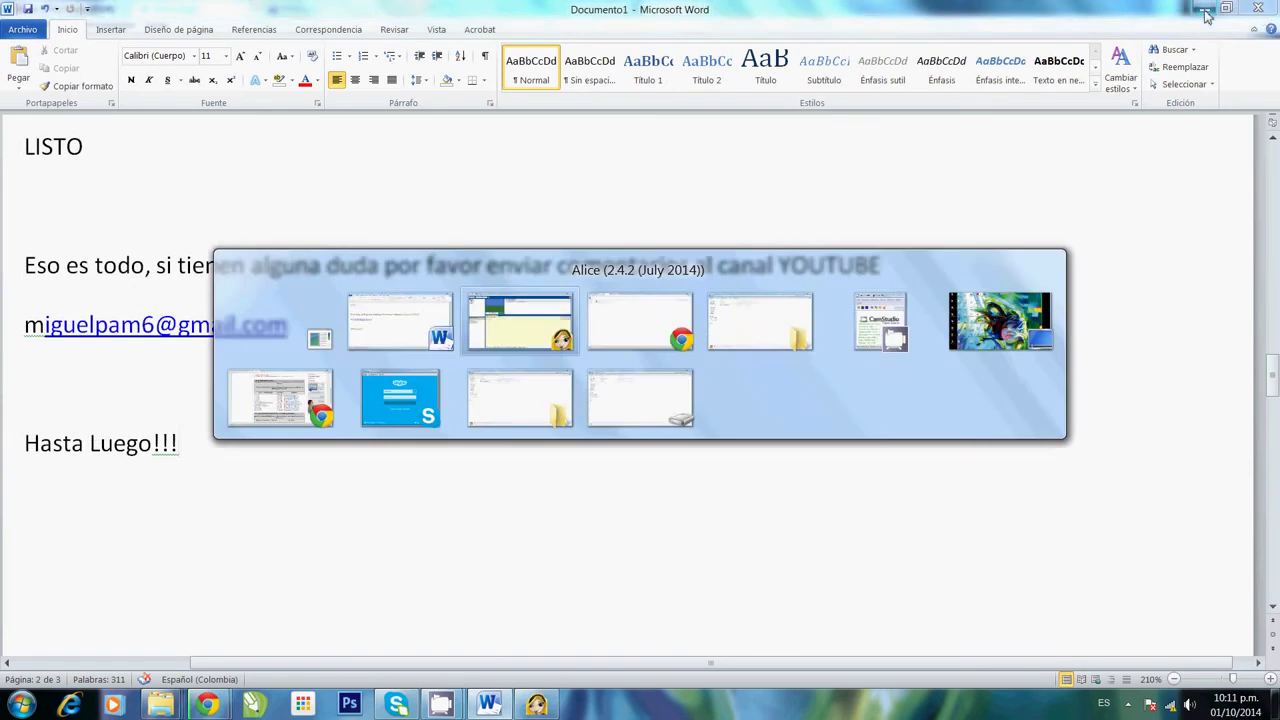
key("alt+Tab")
key("alt+Tab")
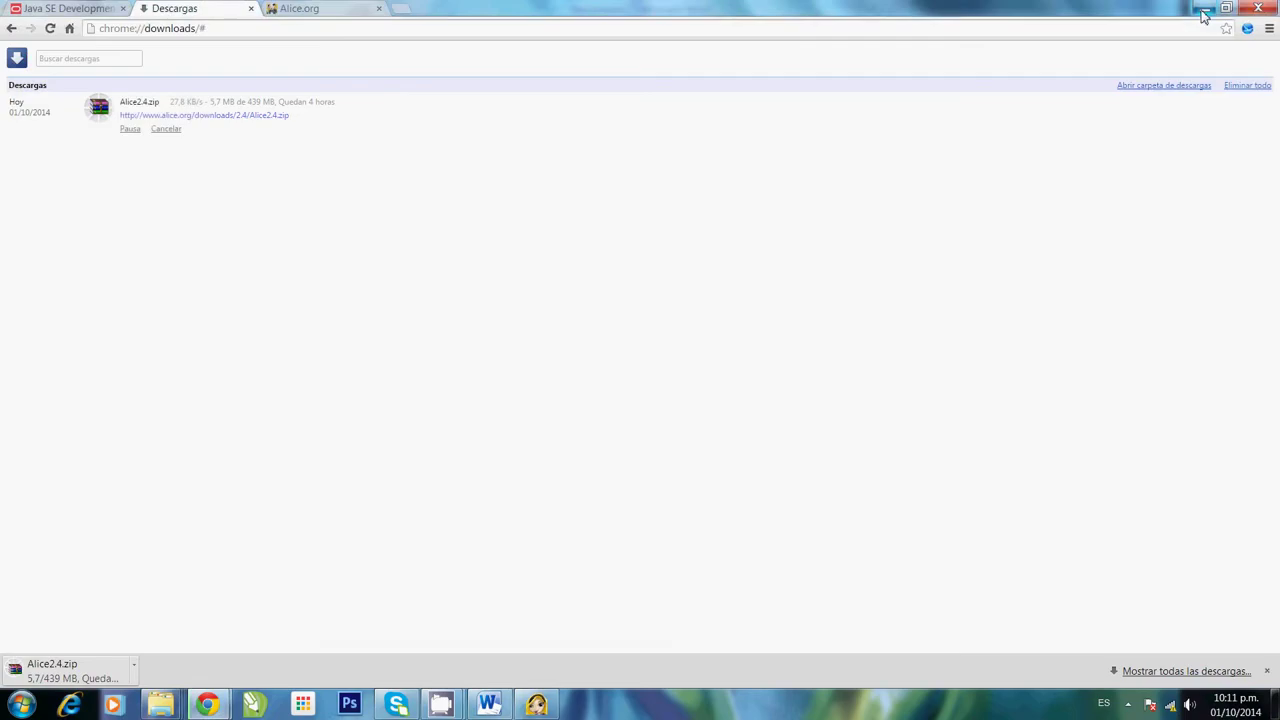
key("alt+Tab")
key("alt+Tab")
key("alt+Tab")
key("alt+Tab")
key("alt+Tab")
key("alt+Tab")
key("alt+Tab")
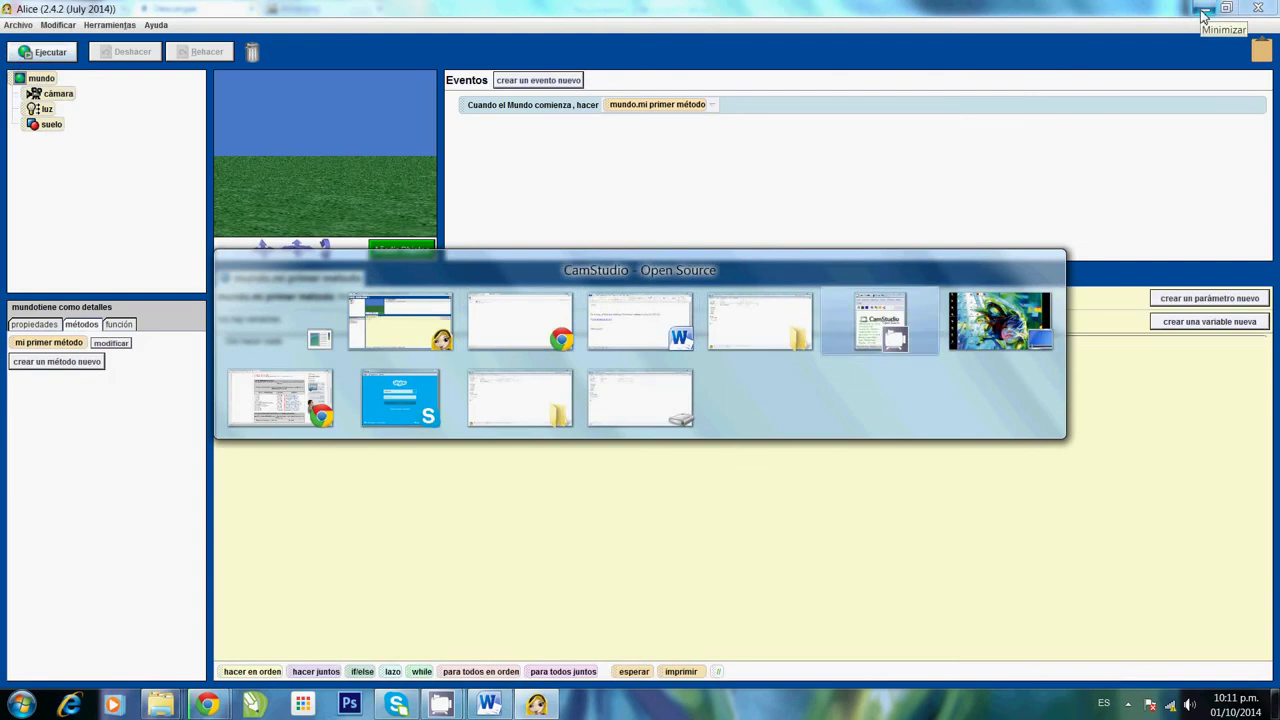
key("alt+Tab")
key("alt+Tab")
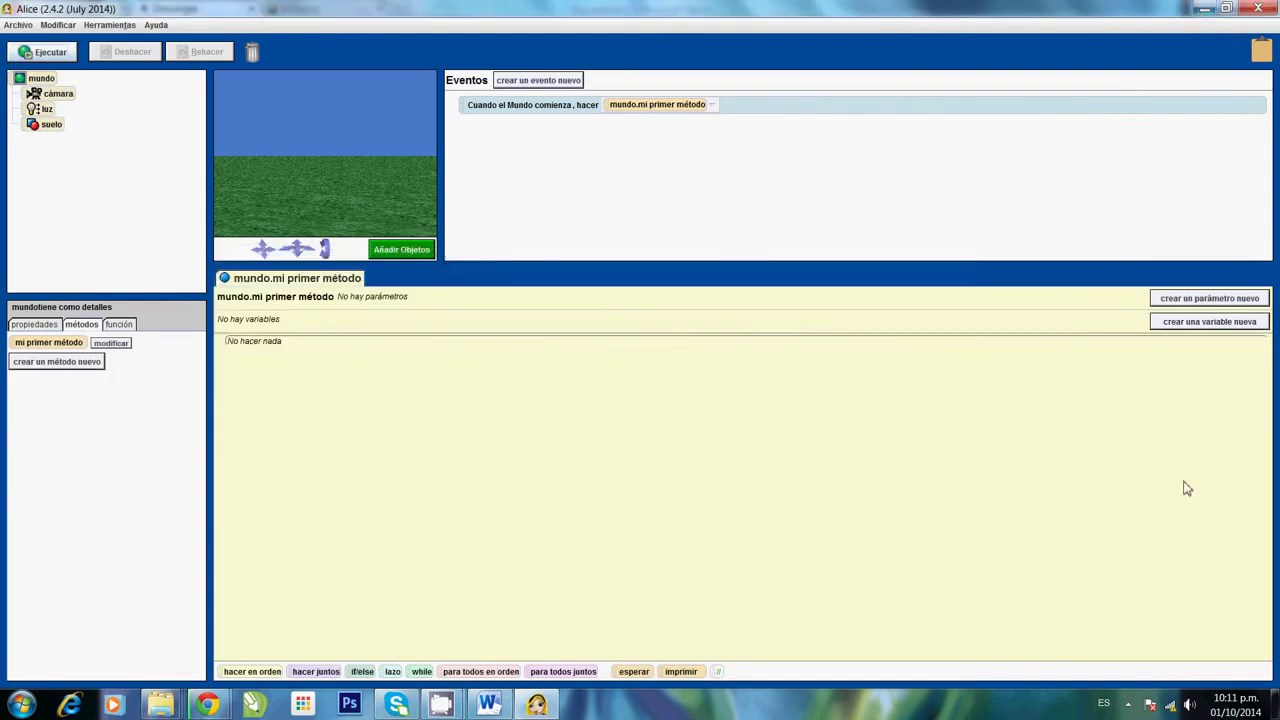
Step: Open the Alice preferences, choose Spanish as the language (Idioma) and accept the settings
left_click(58, 25)
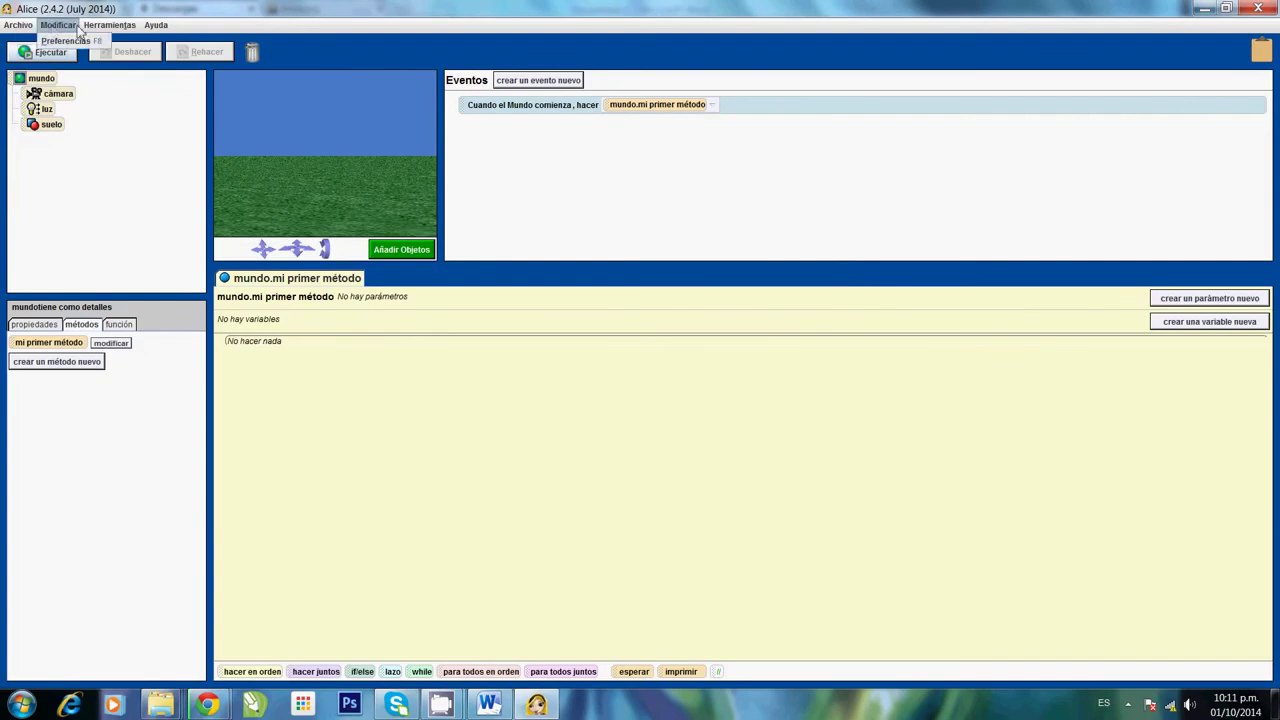
mouse_move(117, 30)
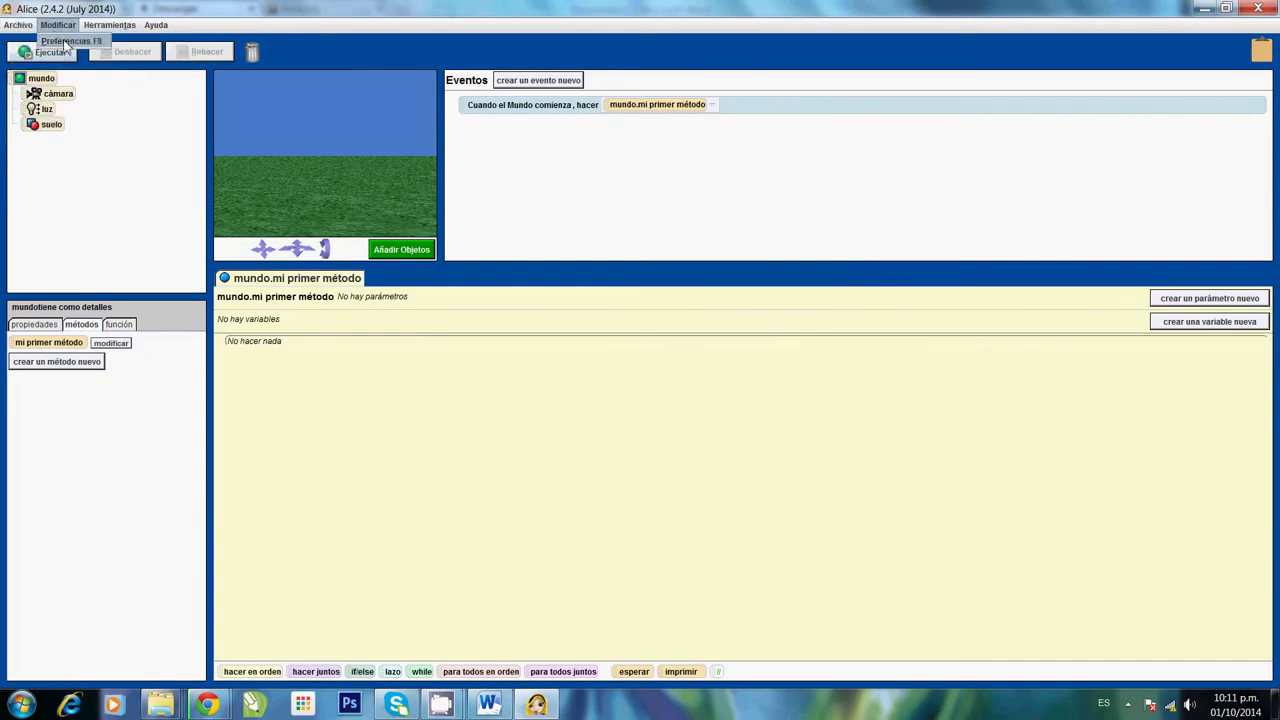
left_click(65, 47)
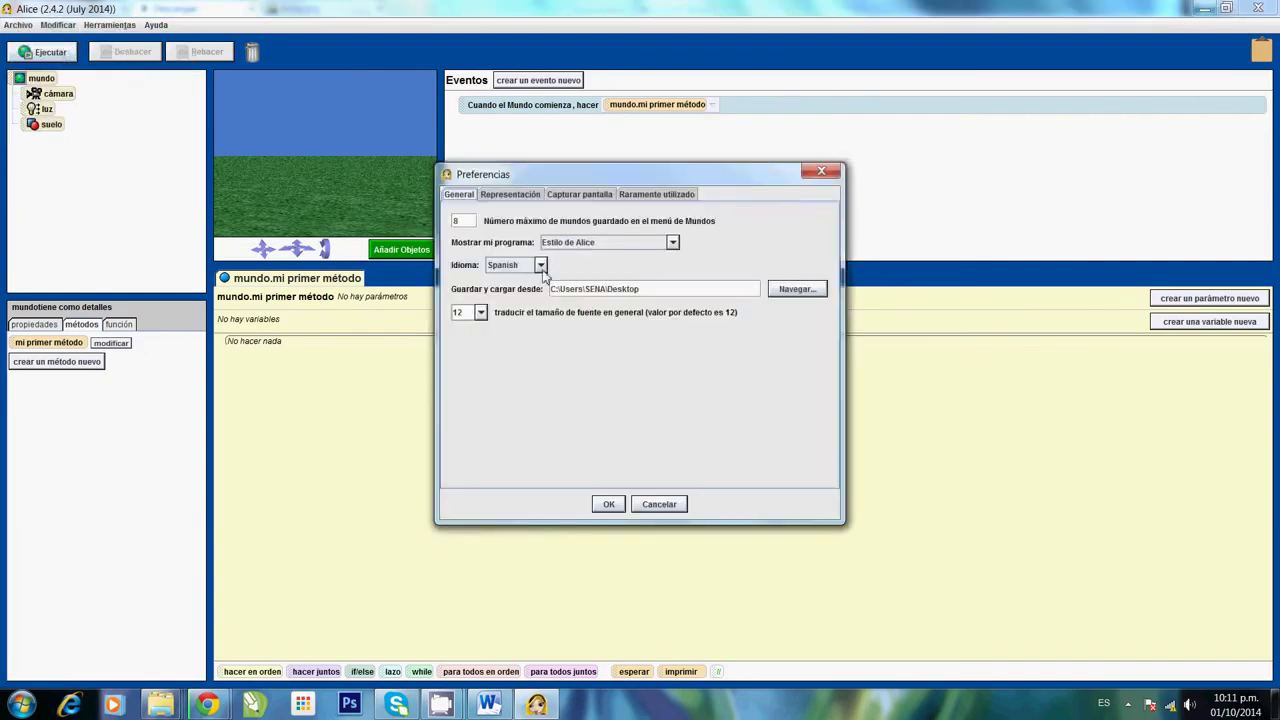
left_click(541, 267)
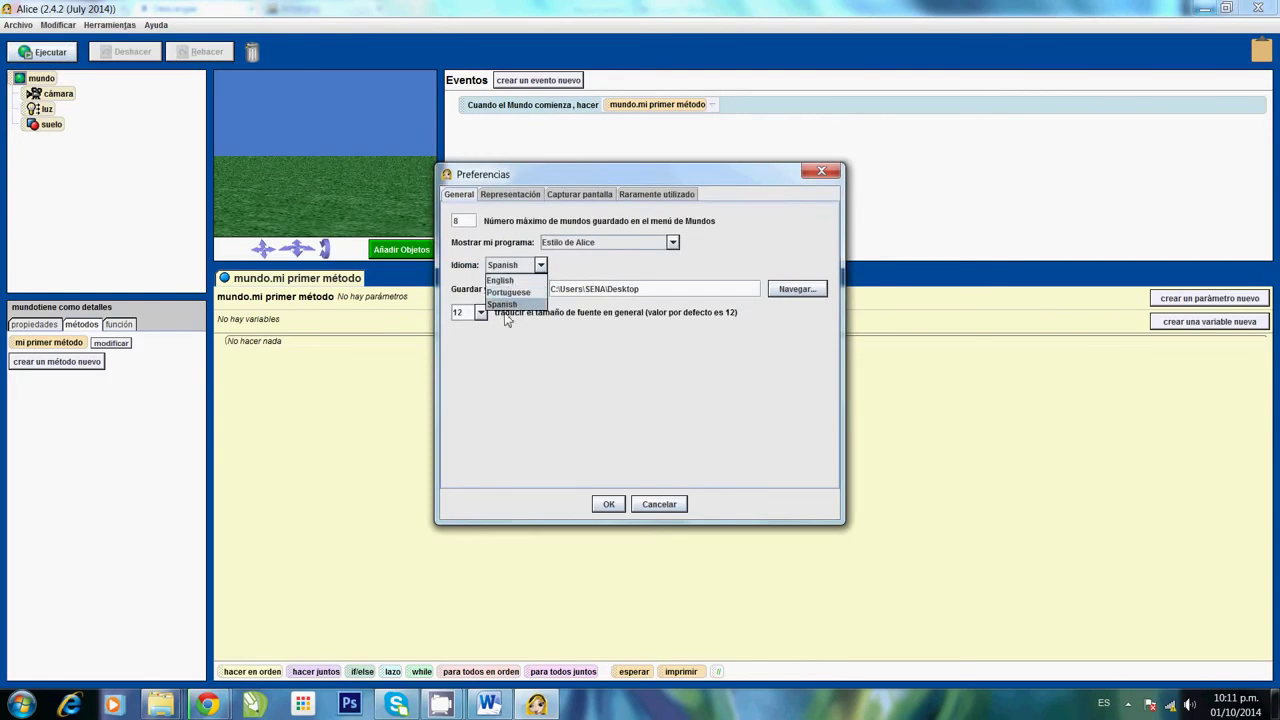
left_click(506, 314)
left_click(614, 505)
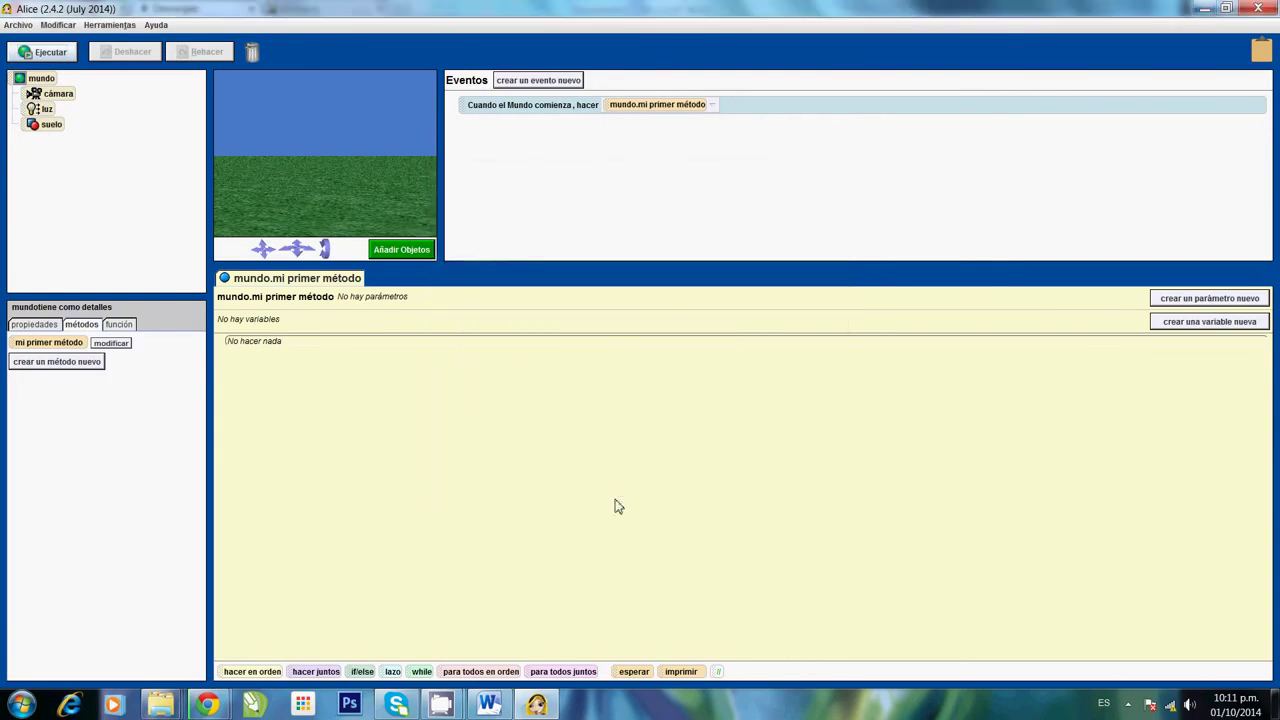
Step: Switch to the Chrome window with the JDK page, show the YouTube channel page and return to Alice
key("alt+Tab")
key("alt+Tab")
key("alt+Tab")
key("alt+Tab")
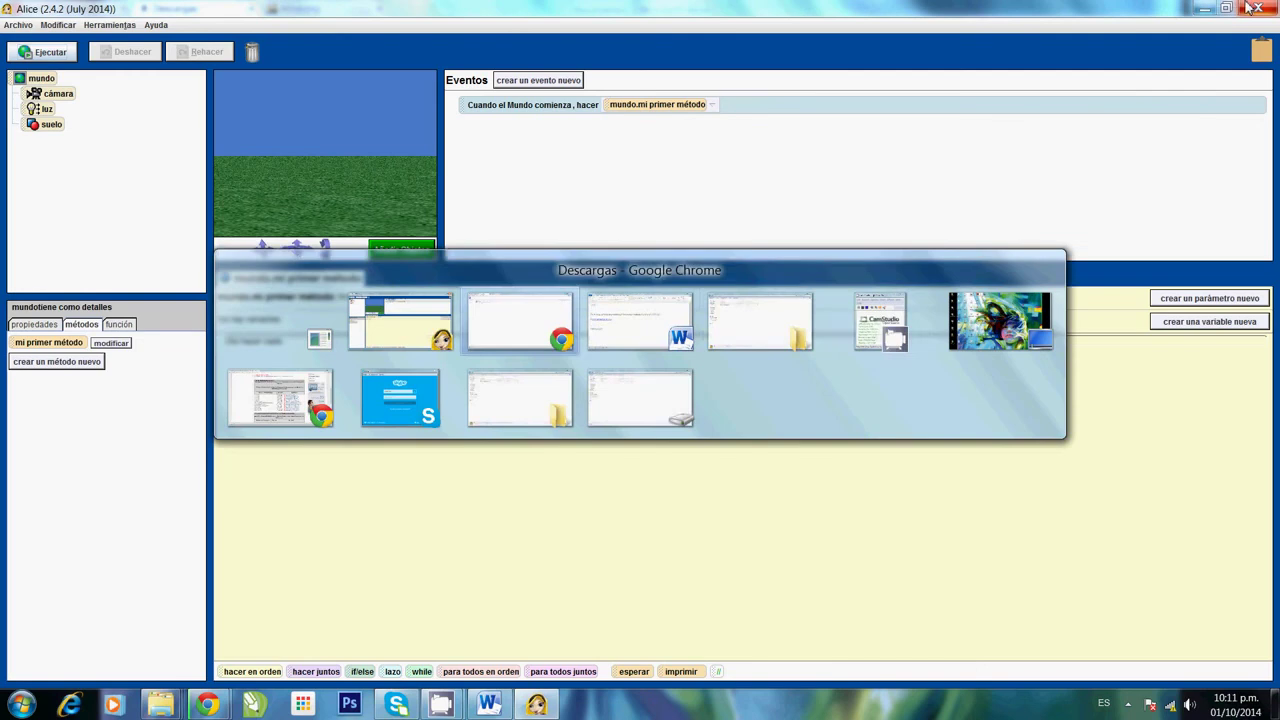
key("alt+Tab")
key("alt+Tab")
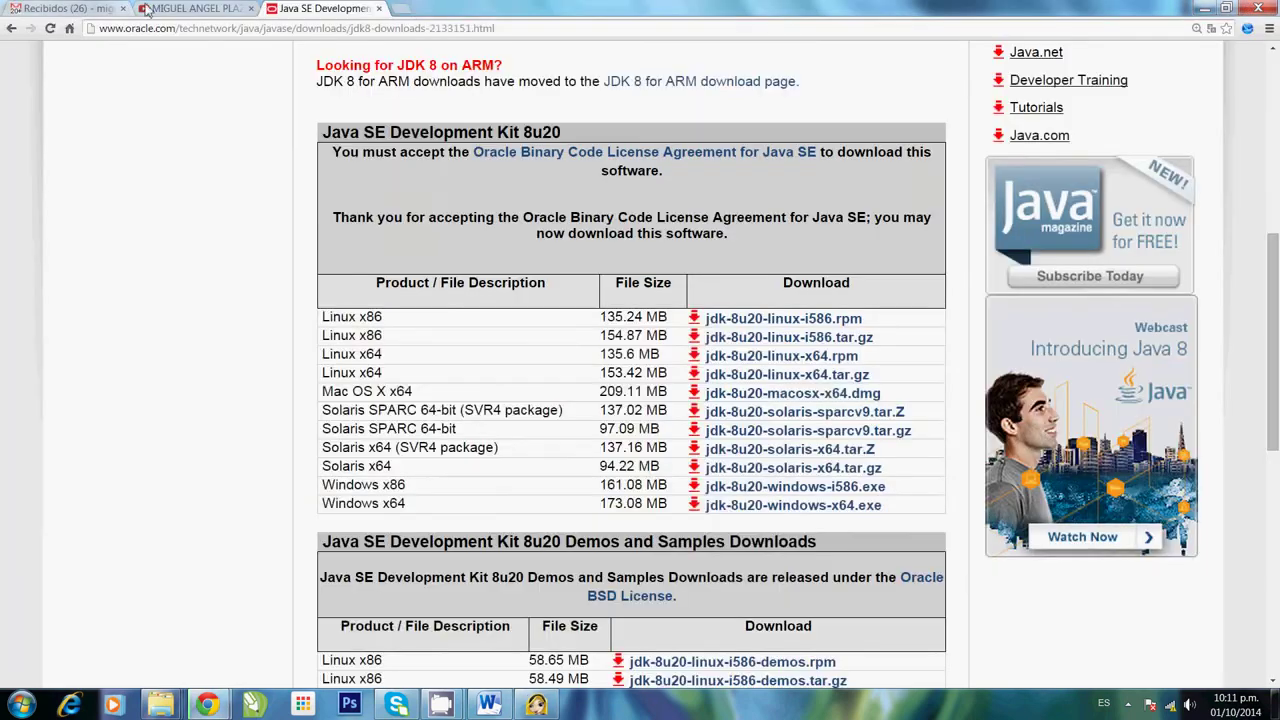
left_click(152, 10)
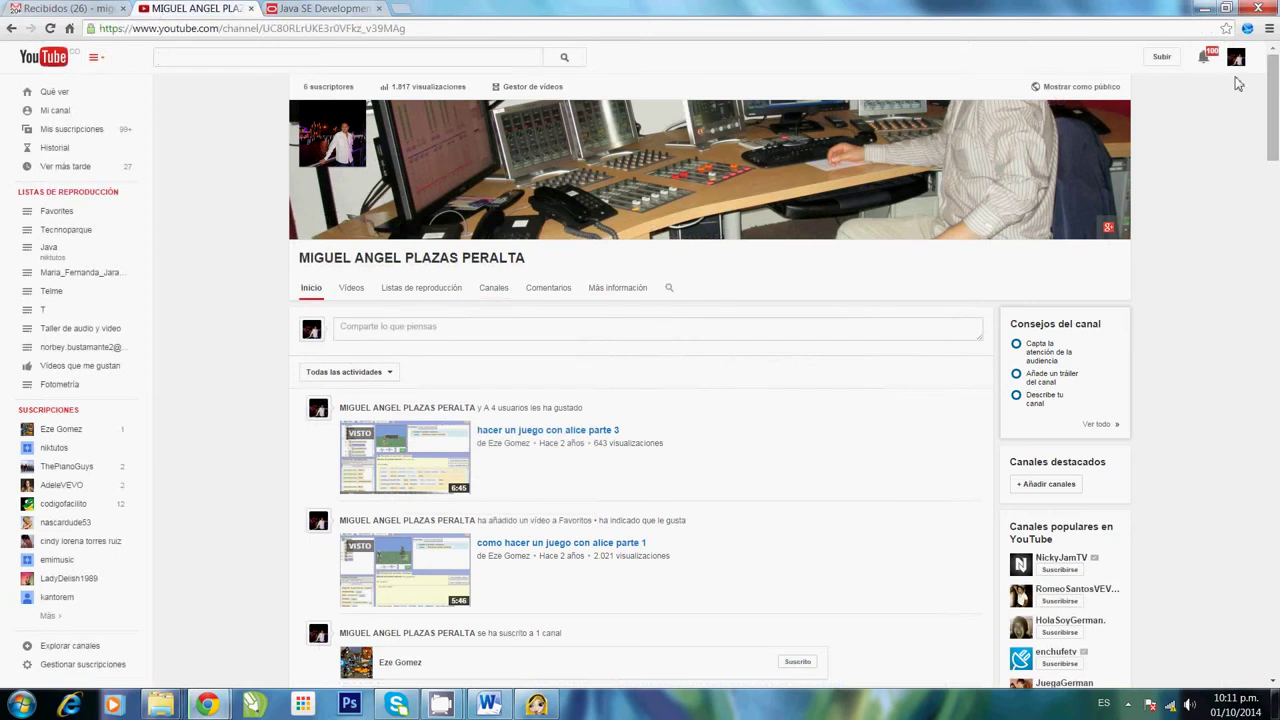
key("alt+Tab")
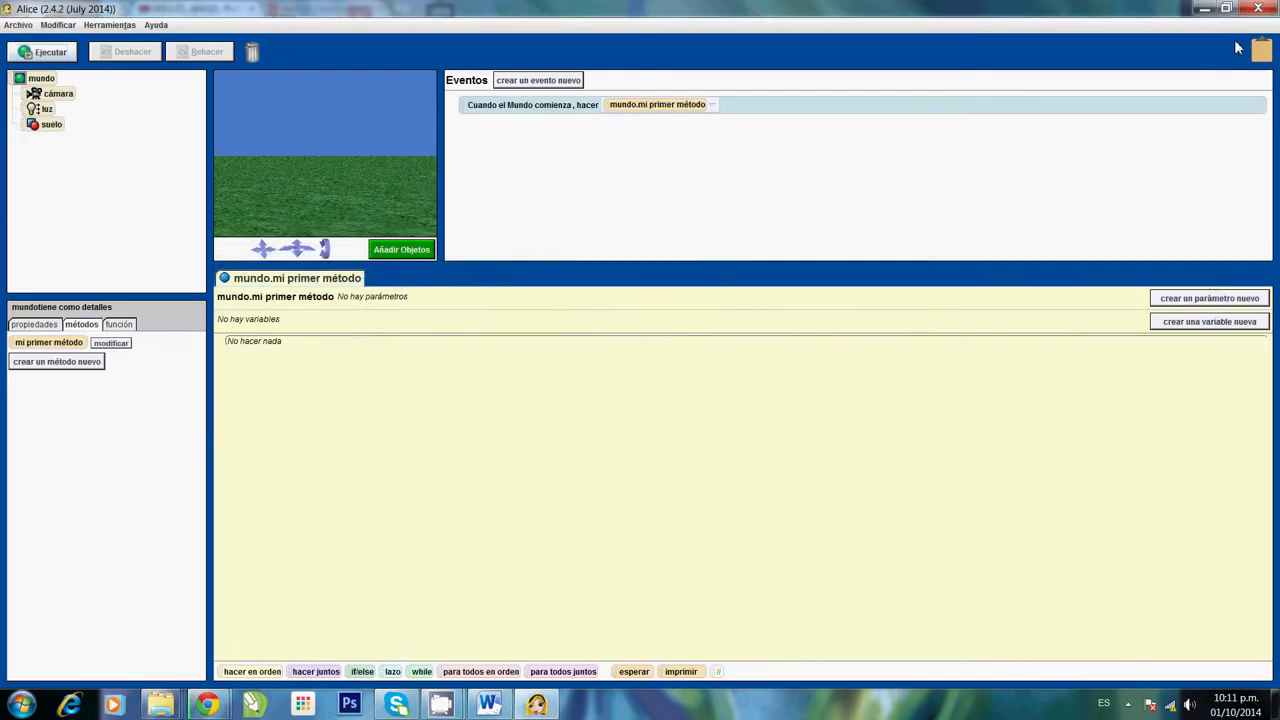
Step: Bring up the CamStudio window and open its recording commands from the notification area
left_click(1128, 704)
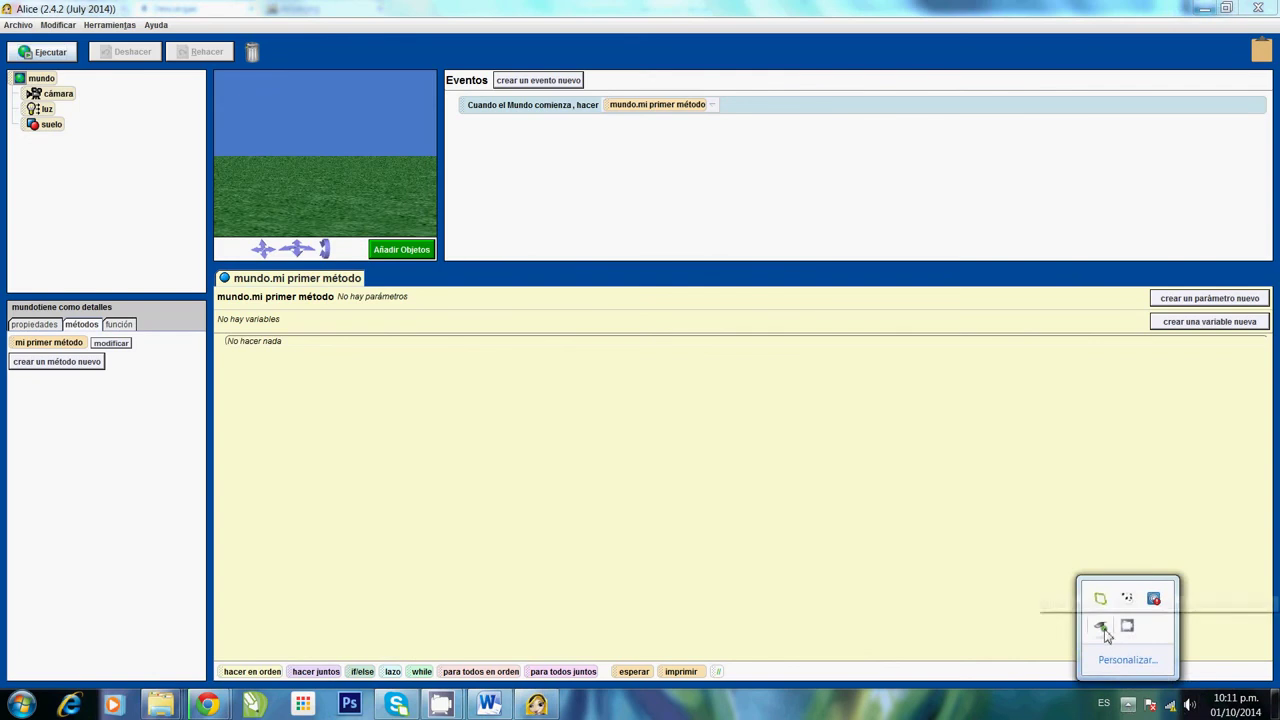
left_click(1127, 628)
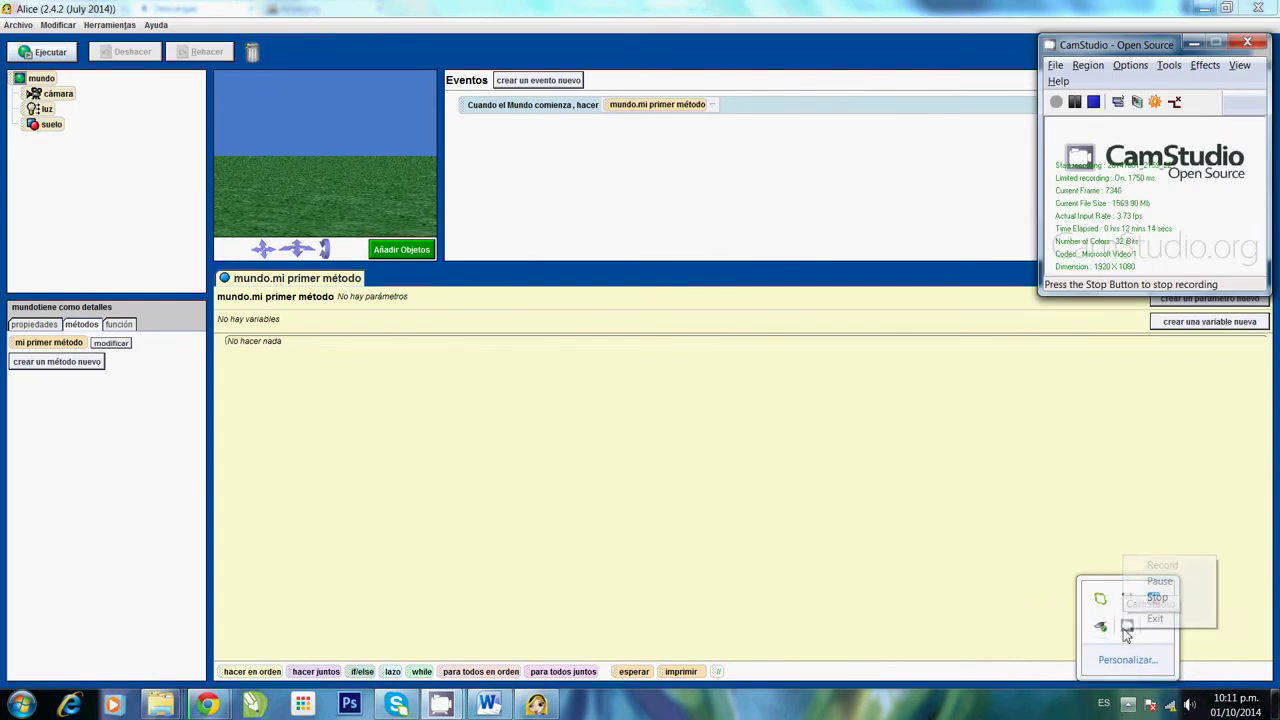
right_click(1127, 628)
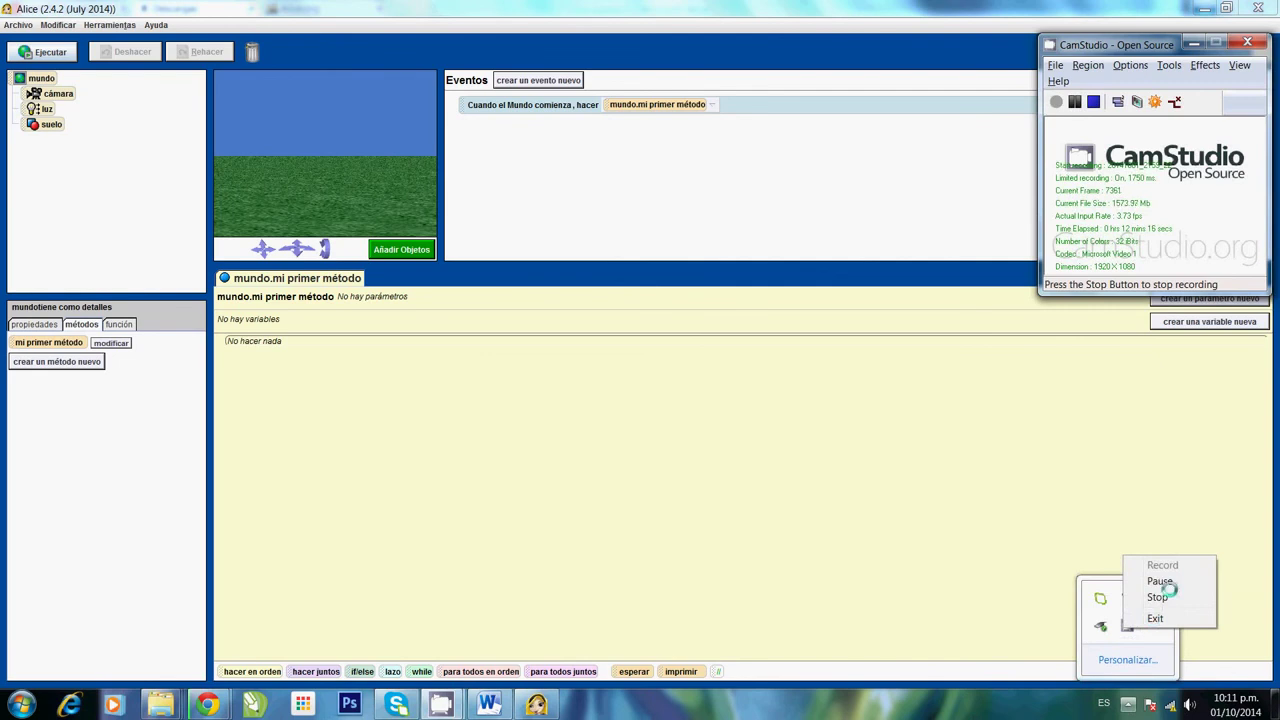